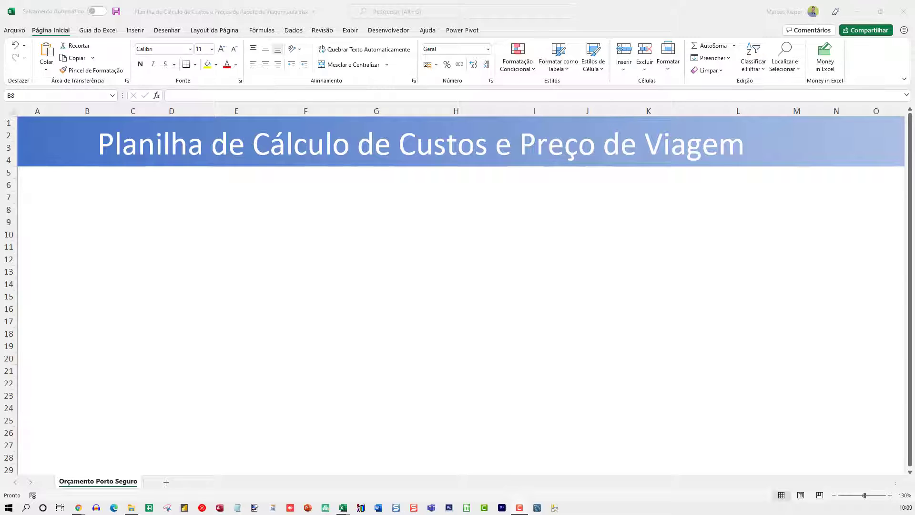
# Enter the column headers Descrição, Tipo and Qtde. in cells B8 to D8.
pyautogui.click(87, 212)
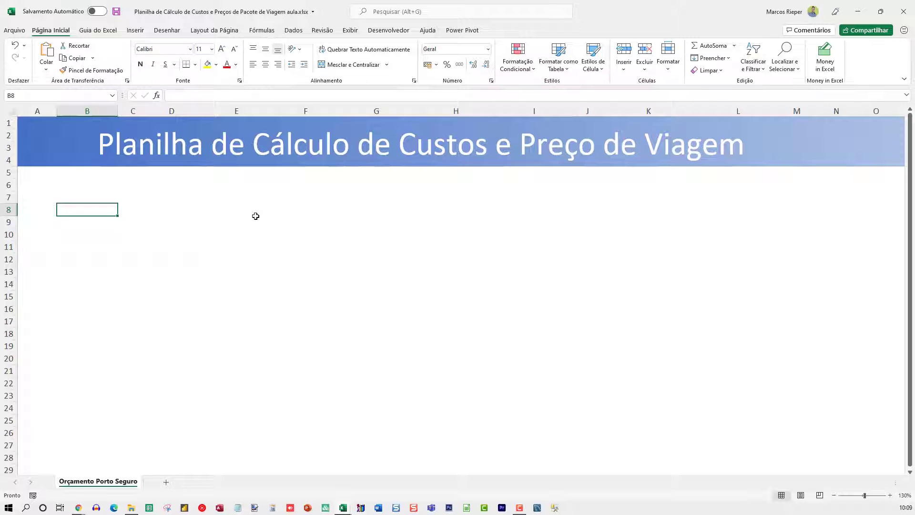
pyautogui.write('Descr')
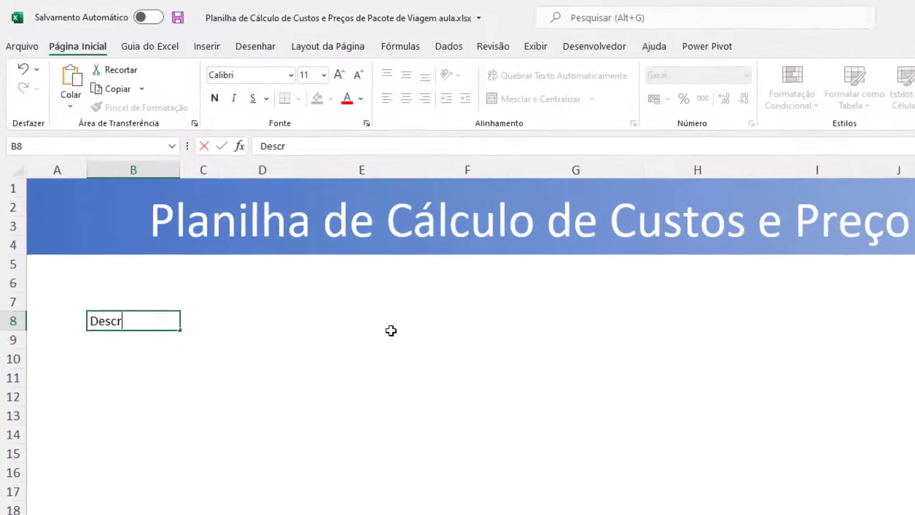
pyautogui.write('ição')
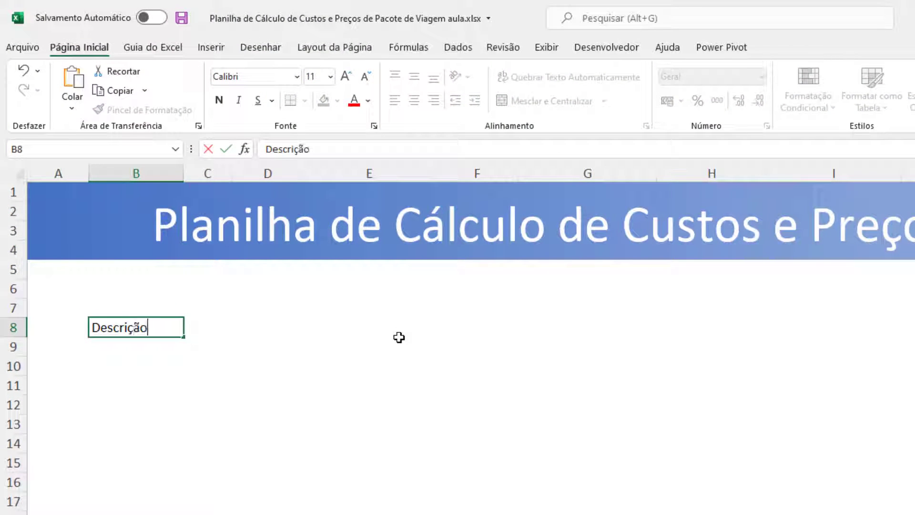
pyautogui.press('Tab')
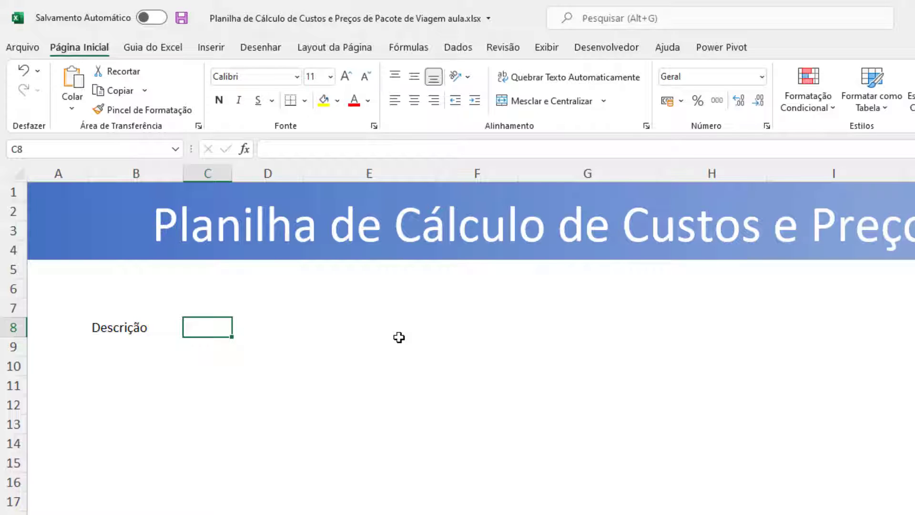
pyautogui.write('Tipo')
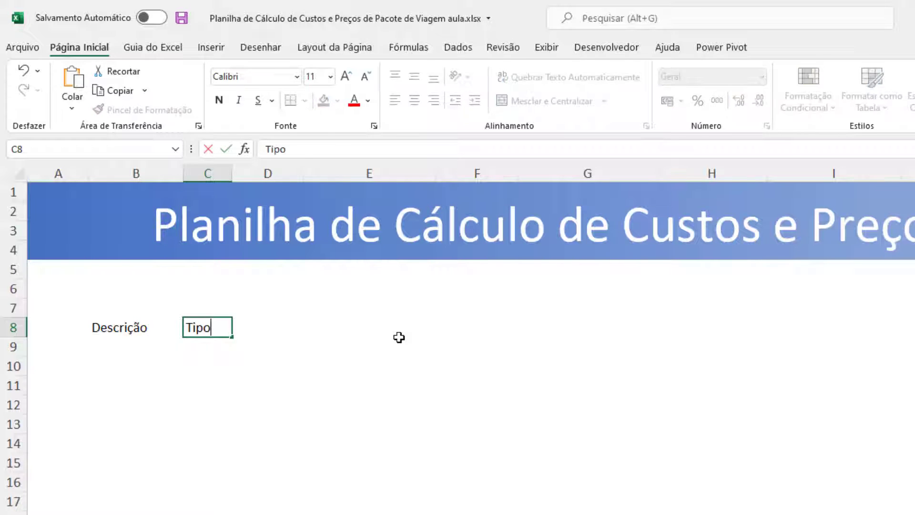
pyautogui.press('Tab')
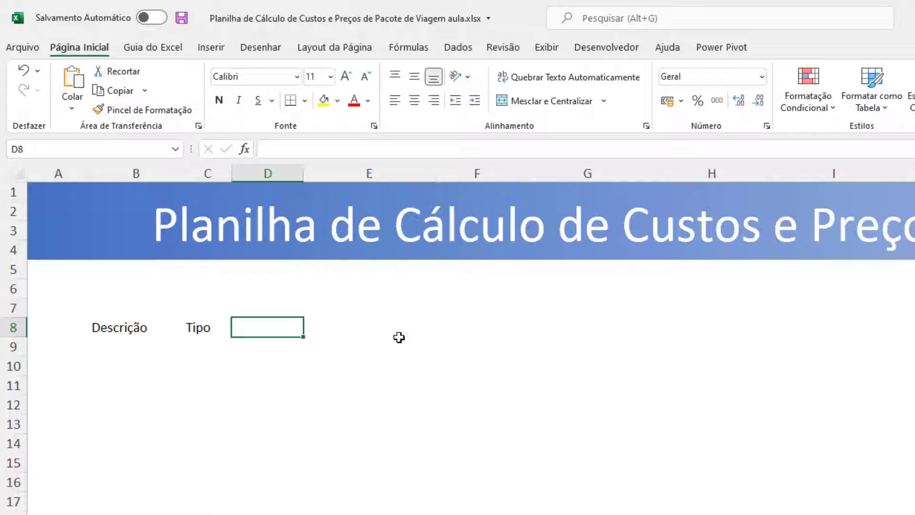
pyautogui.write('Qtde.')
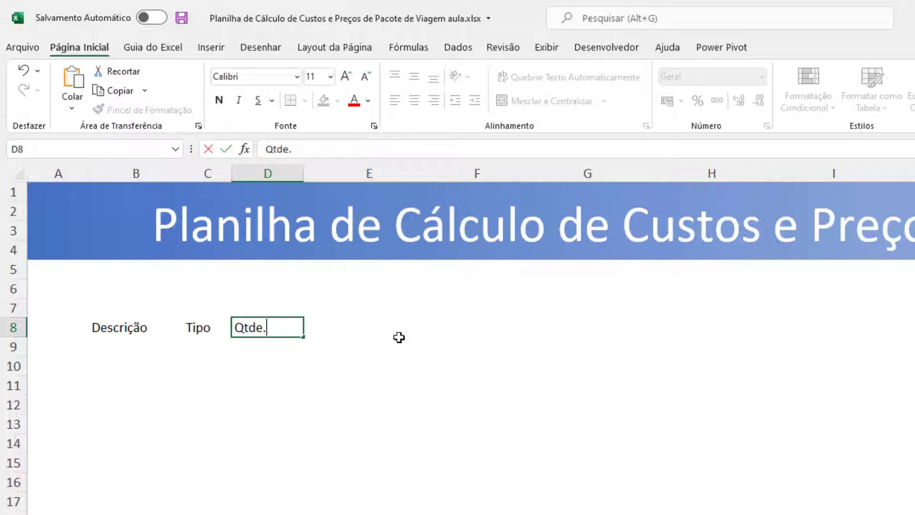
pyautogui.press('Tab')
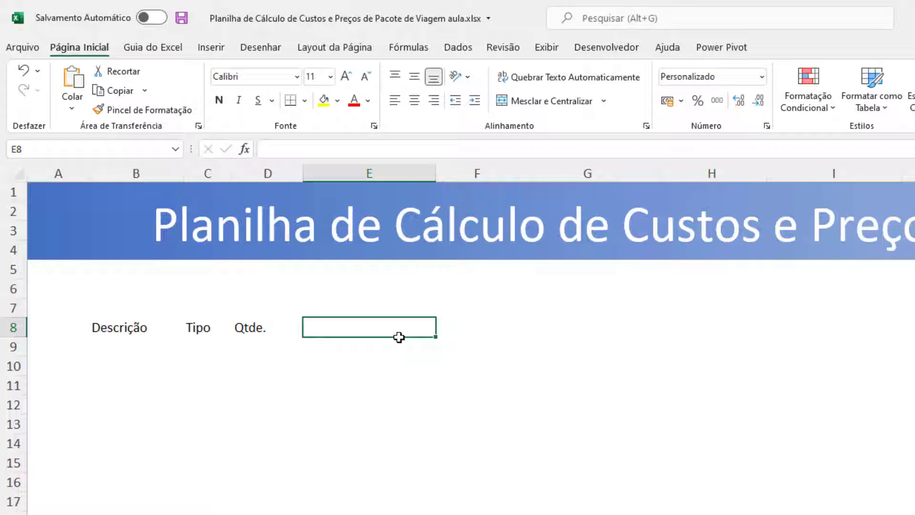
# Add the headers Valor Unitário in E8 and Valor in F8.
pyautogui.write('Valor Uni')
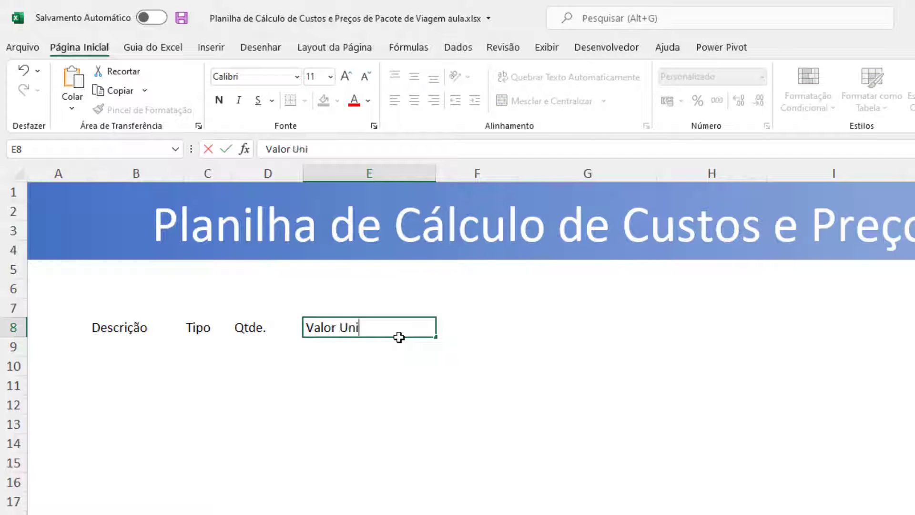
pyautogui.write('tário')
pyautogui.press('Return')
pyautogui.press('Up')
pyautogui.press('Right')
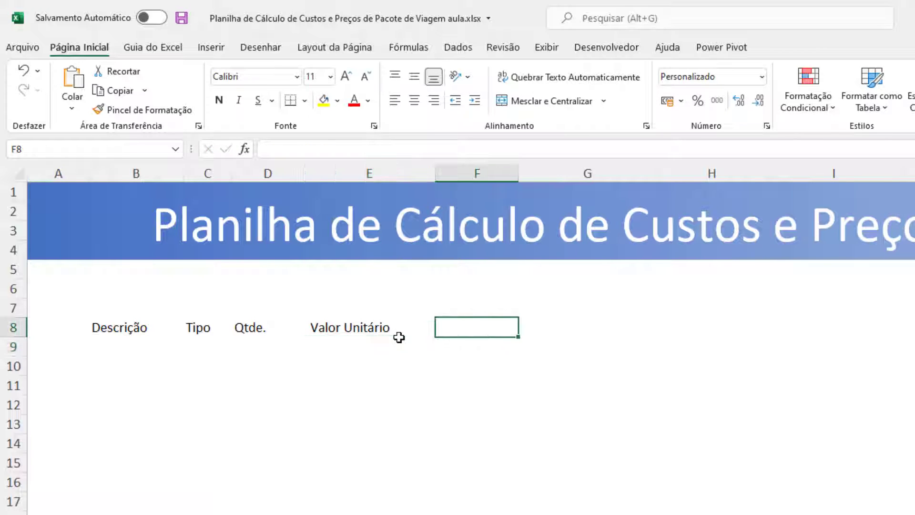
pyautogui.write('Valor')
pyautogui.press('Tab')
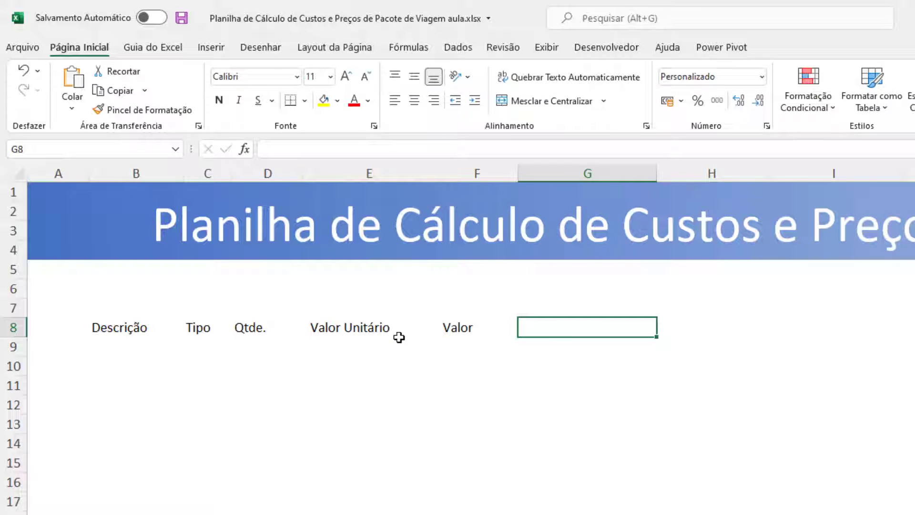
# Add the header Valor Comissão in cell G8.
pyautogui.write('Valor ')
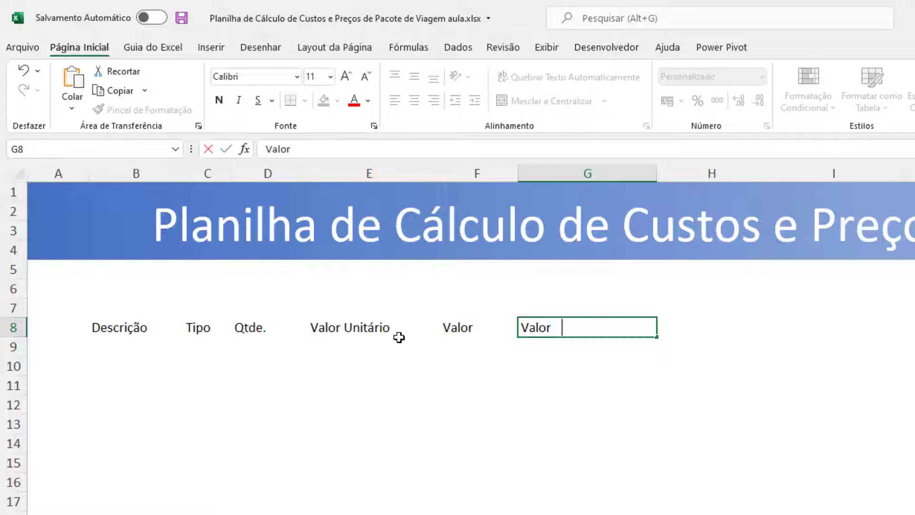
pyautogui.write('Comissão')
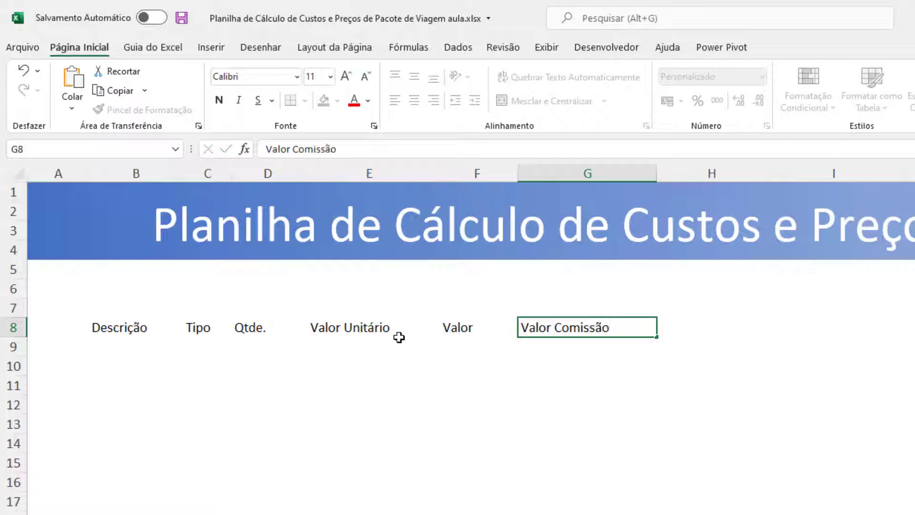
pyautogui.press('Return')
pyautogui.press('Up')
pyautogui.press('Right')
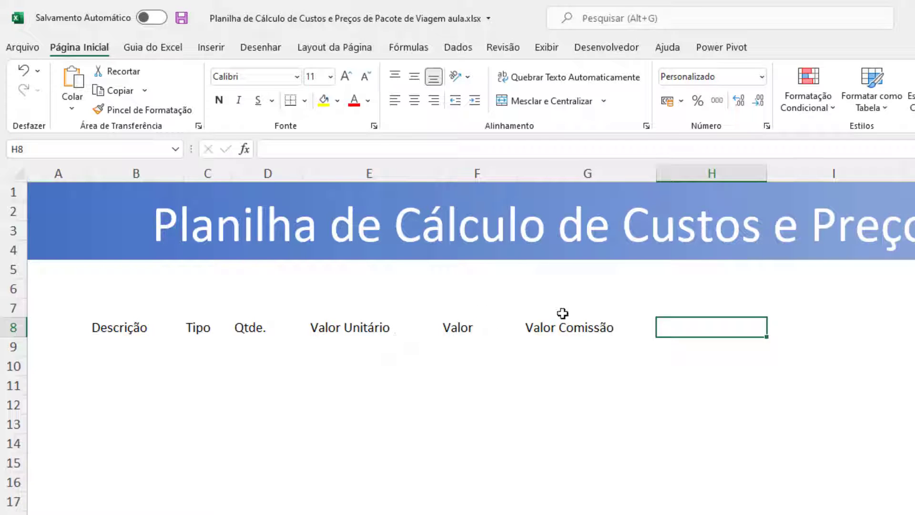
# Complete the header row with Valor Total in H8 and Participação in I8.
pyautogui.write('Valo')
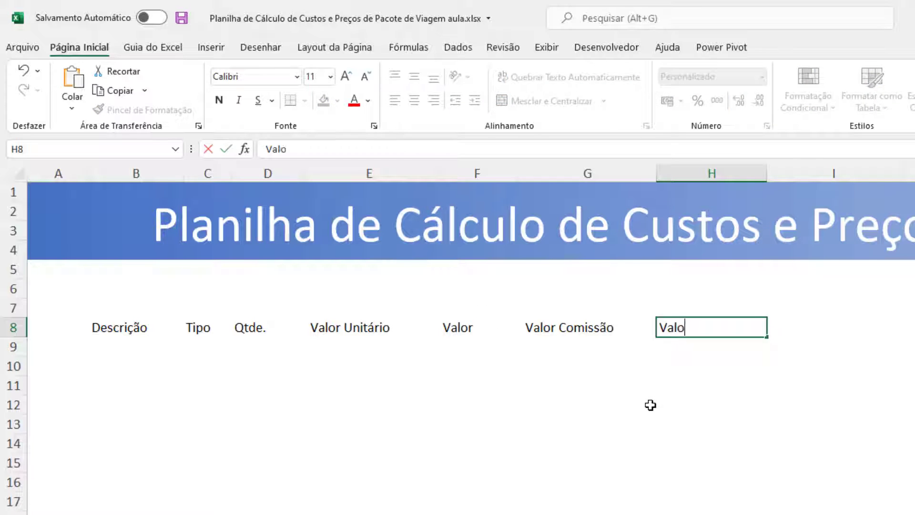
pyautogui.write('r Total')
pyautogui.press('Tab')
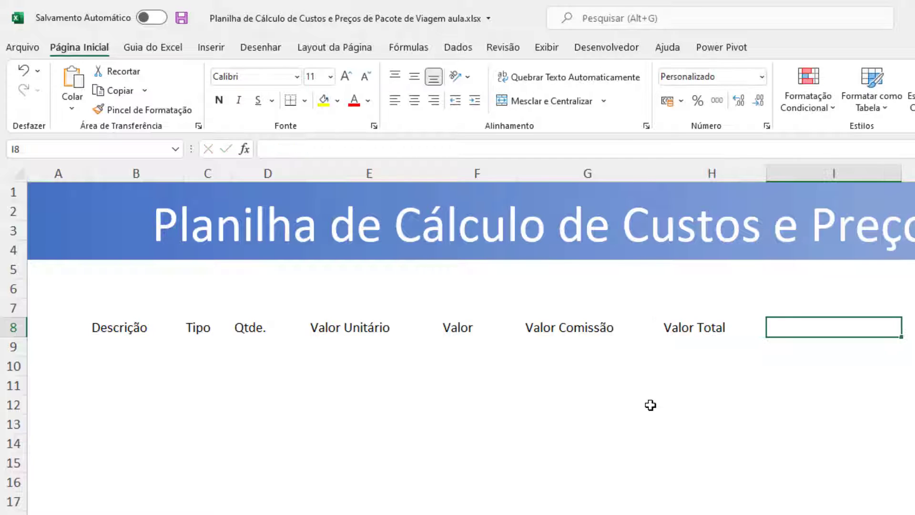
pyautogui.write('Particia')
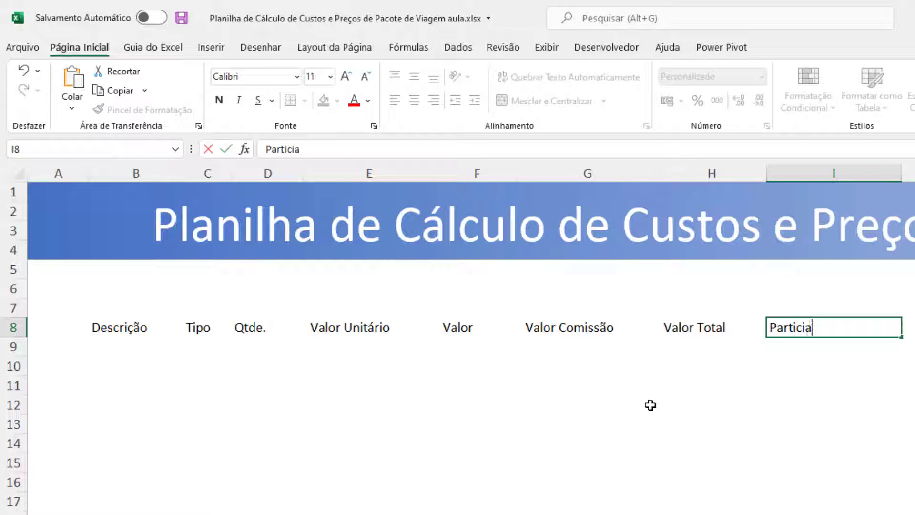
pyautogui.press('BackSpace')
pyautogui.write('pação')
pyautogui.press('Return')
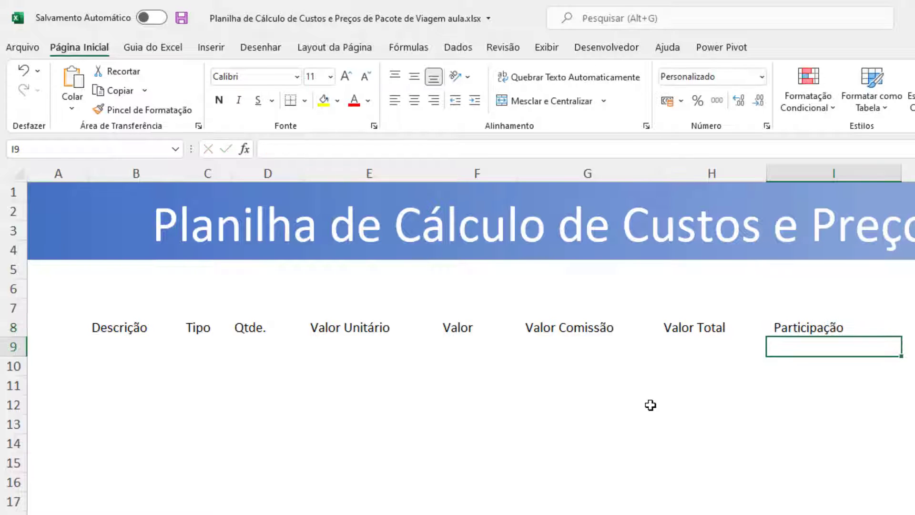
# Convert the range B8:I22 into a table that uses its first row as headers.
pyautogui.press('Up')
pyautogui.press('Left')
pyautogui.press('Left')
pyautogui.press('Left')
pyautogui.press('Left')
pyautogui.press('Left')
pyautogui.press('Left')
pyautogui.press('Left')
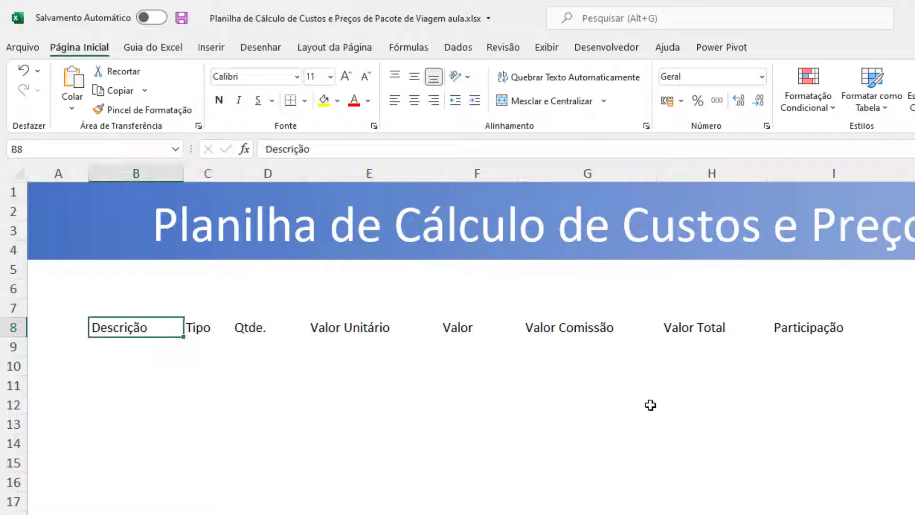
pyautogui.hotkey('shift', 'Down')
pyautogui.hotkey('shift', 'Down')
pyautogui.hotkey('shift', 'Down')
pyautogui.hotkey('shift', 'Down')
pyautogui.hotkey('shift', 'Down')
pyautogui.hotkey('shift', 'Down')
pyautogui.hotkey('shift', 'Down')
pyautogui.hotkey('shift', 'Down')
pyautogui.hotkey('shift', 'Right')
pyautogui.hotkey('shift', 'Right')
pyautogui.hotkey('shift', 'Right')
pyautogui.hotkey('shift', 'Right')
pyautogui.hotkey('shift', 'Right')
pyautogui.hotkey('shift', 'Right')
pyautogui.hotkey('shift', 'Right')
pyautogui.hotkey('shift', 'Right')
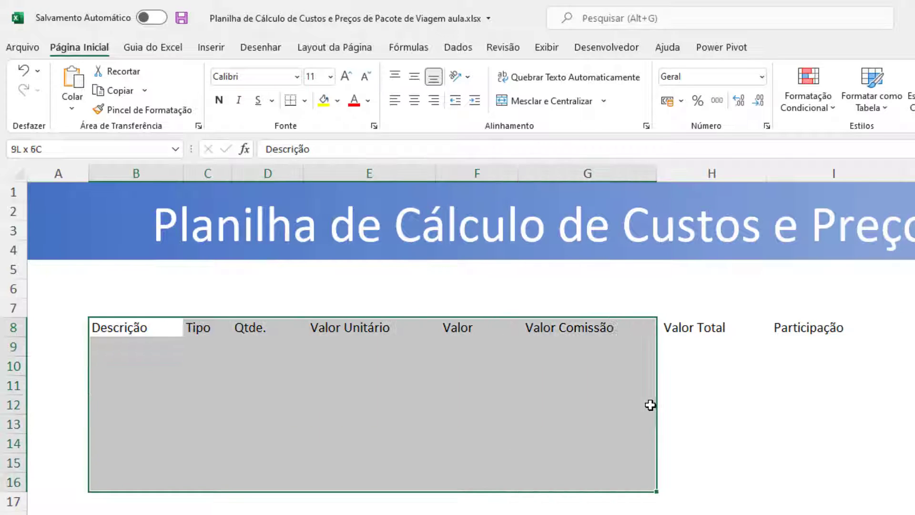
pyautogui.hotkey('shift', 'Down')
pyautogui.hotkey('shift', 'Down')
pyautogui.hotkey('shift', 'Down')
pyautogui.hotkey('shift', 'Down')
pyautogui.hotkey('shift', 'Left')
pyautogui.hotkey('shift', 'Down')
pyautogui.hotkey('shift', 'Left')
pyautogui.hotkey('shift', 'Down')
pyautogui.hotkey('shift', 'Right')
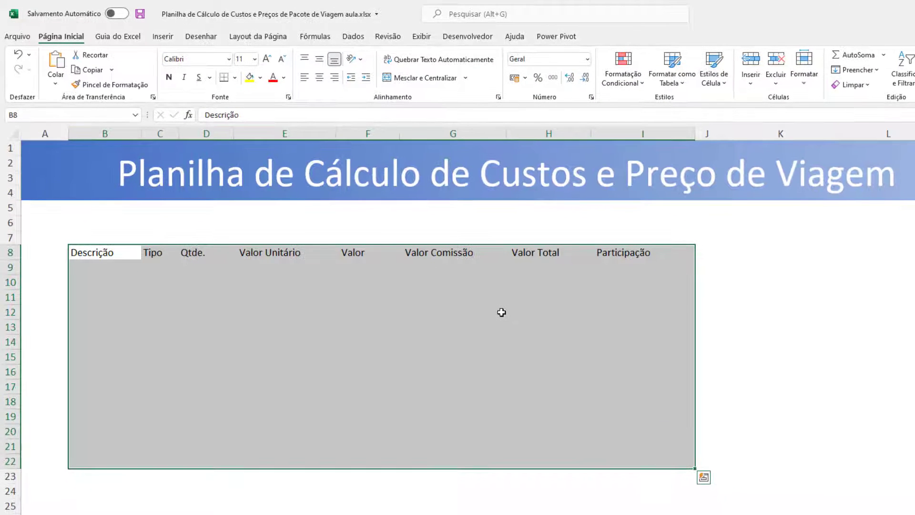
pyautogui.hotkey('alt', 't')
pyautogui.press('t')
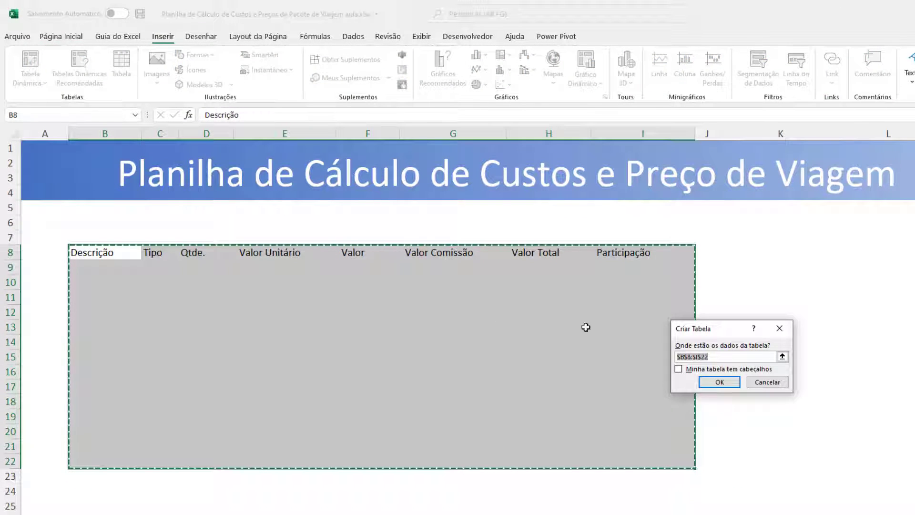
pyautogui.hotkey('alt', 'm')
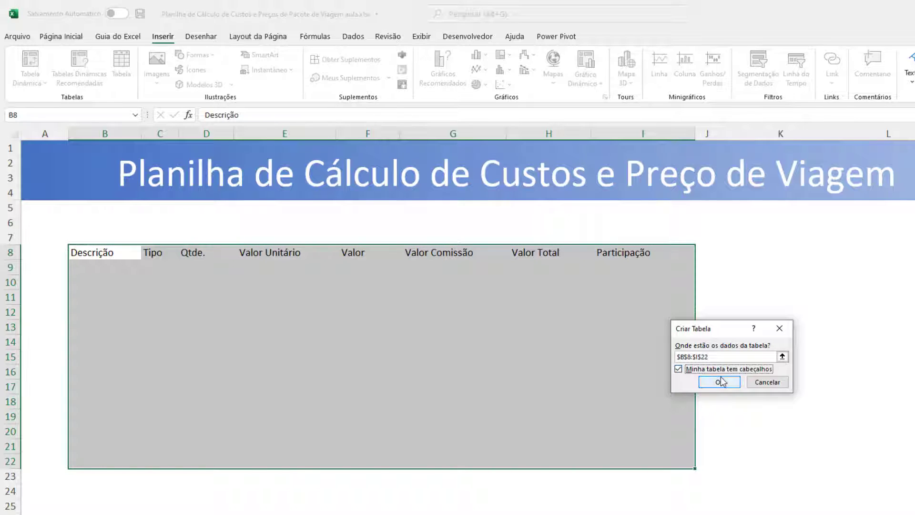
pyautogui.click(721, 381)
pyautogui.click(206, 282)
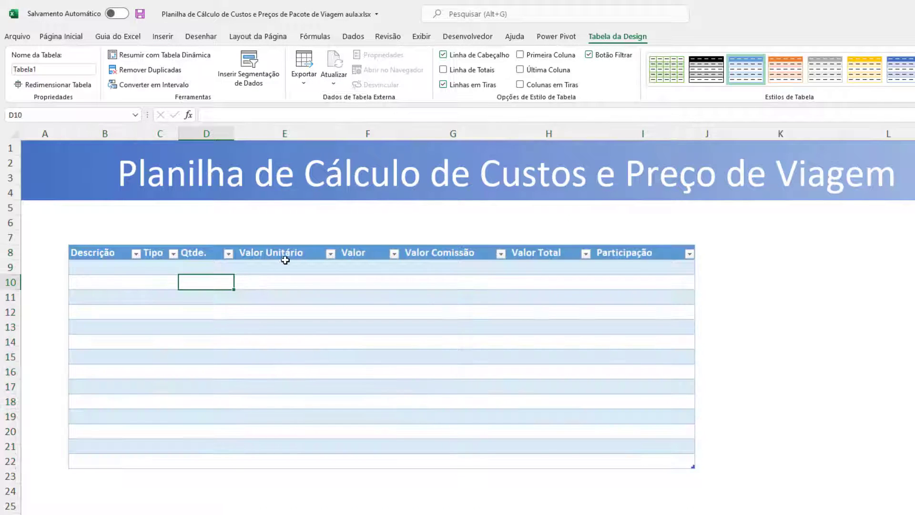
# Center the text of the table's header cells, from Descrição to Participação.
pyautogui.moveTo(86, 253); pyautogui.dragTo(609, 253)
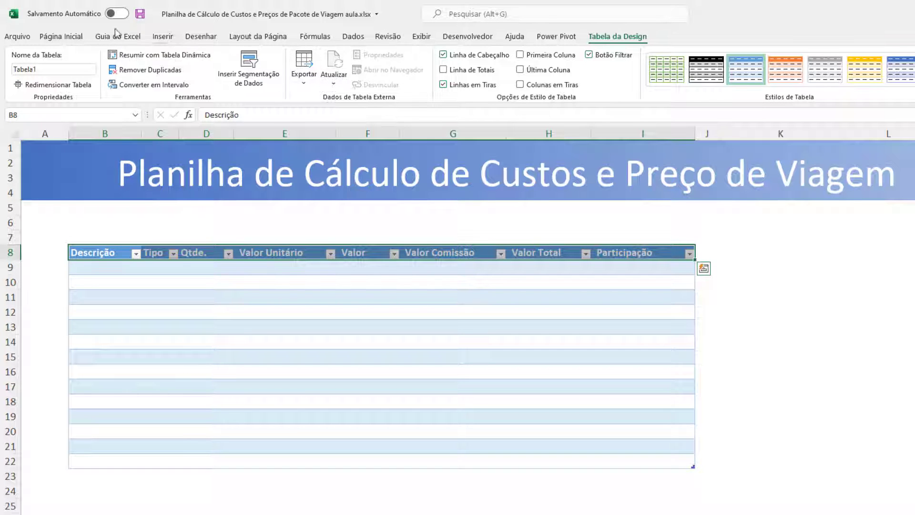
pyautogui.click(72, 37)
pyautogui.click(320, 77)
pyautogui.click(419, 283)
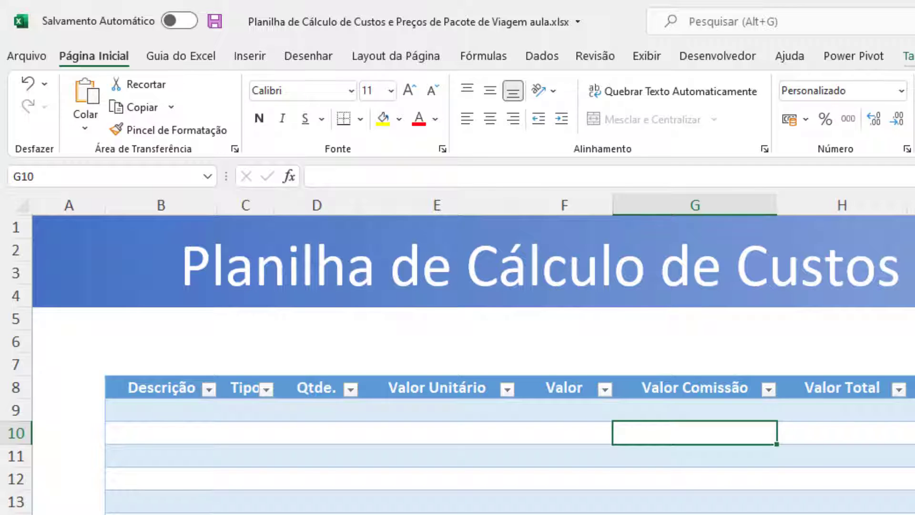
# Rename the table tPlano and widen the Tipo column to fit its header.
pyautogui.click(910, 56)
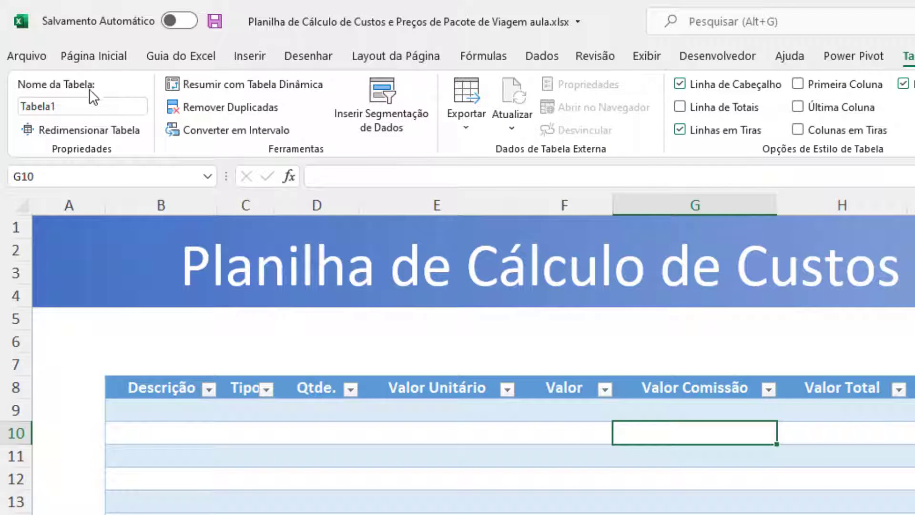
pyautogui.doubleClick(65, 101)
pyautogui.write('t')
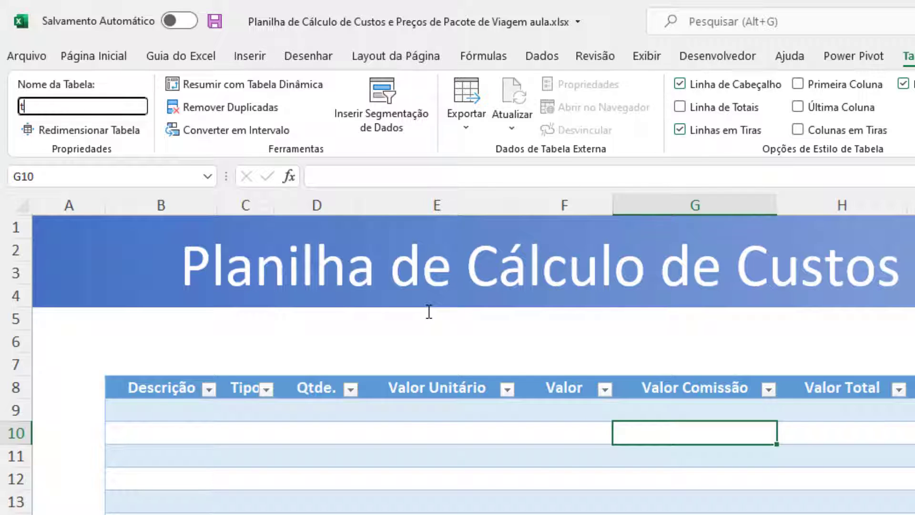
pyautogui.write('Plano')
pyautogui.press('Return')
pyautogui.click(569, 478)
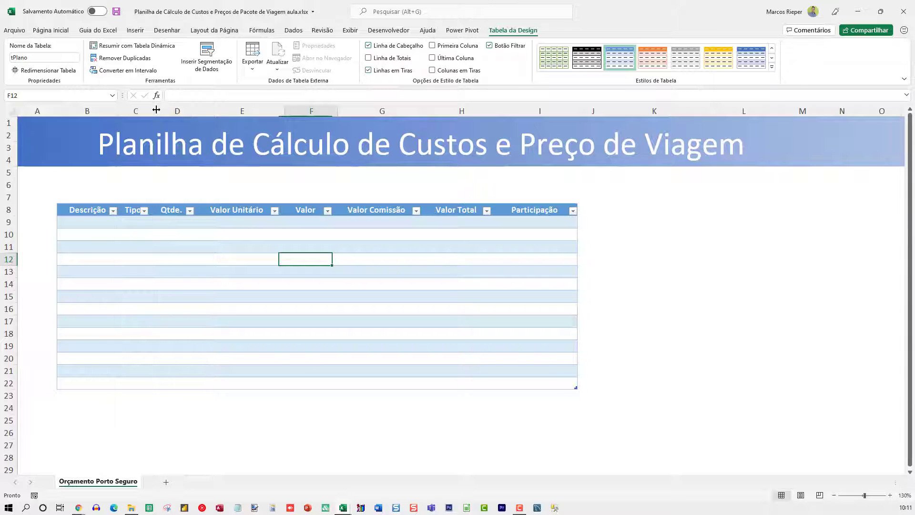
pyautogui.doubleClick(157, 110)
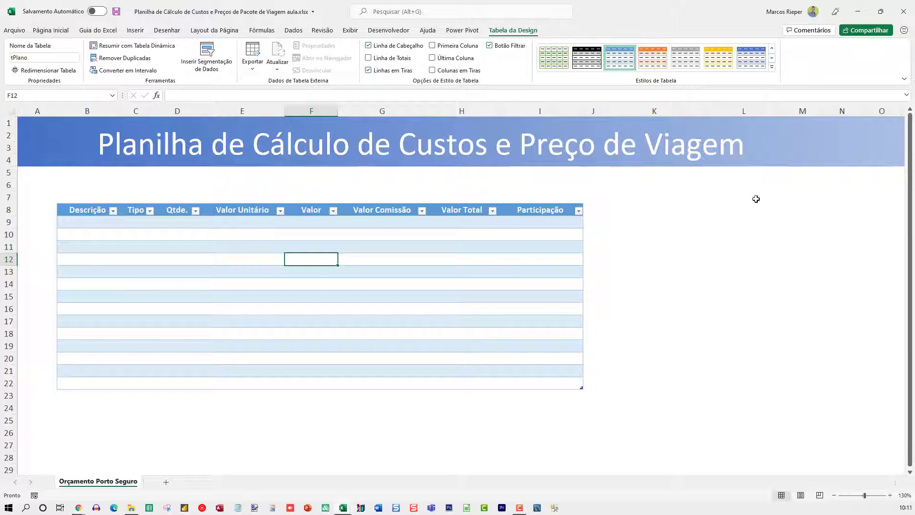
# Enter the heading Configurações in K8 and the label Comissão in K9, beside the table.
pyautogui.click(698, 103)
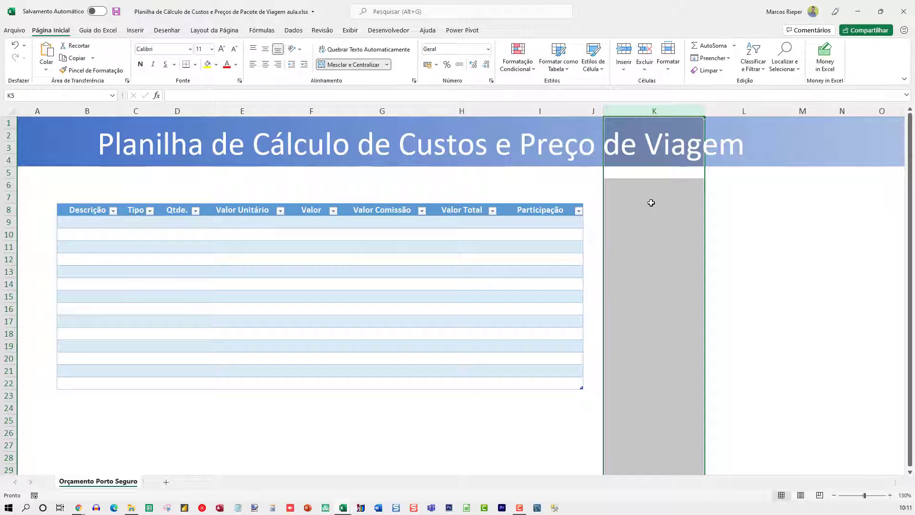
pyautogui.click(684, 213)
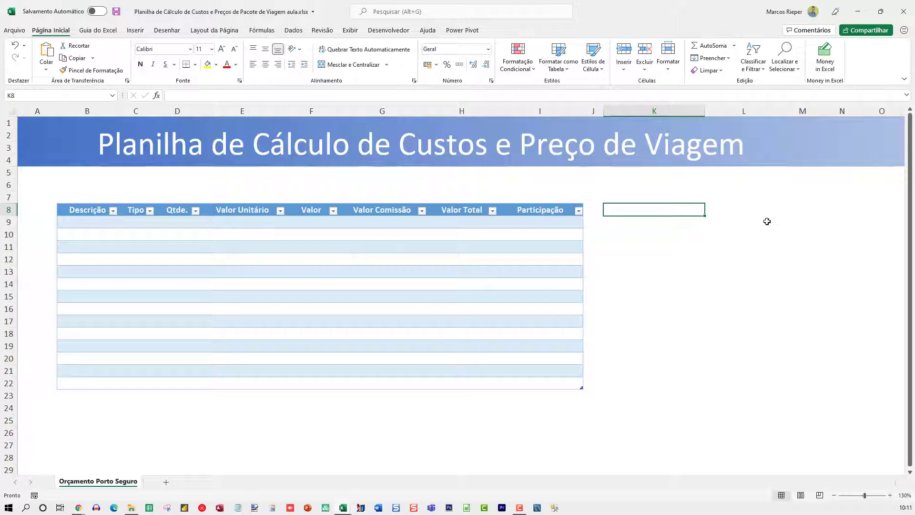
pyautogui.write('Conf')
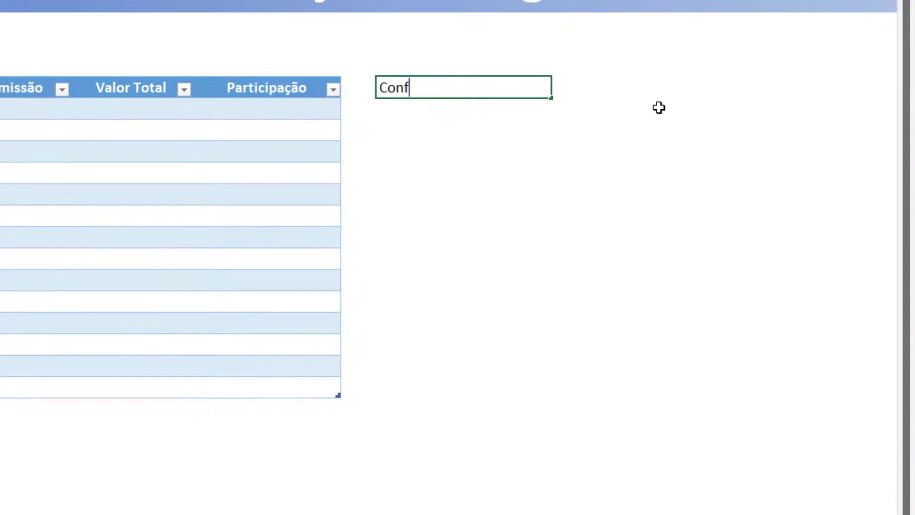
pyautogui.write('igurações')
pyautogui.press('Return')
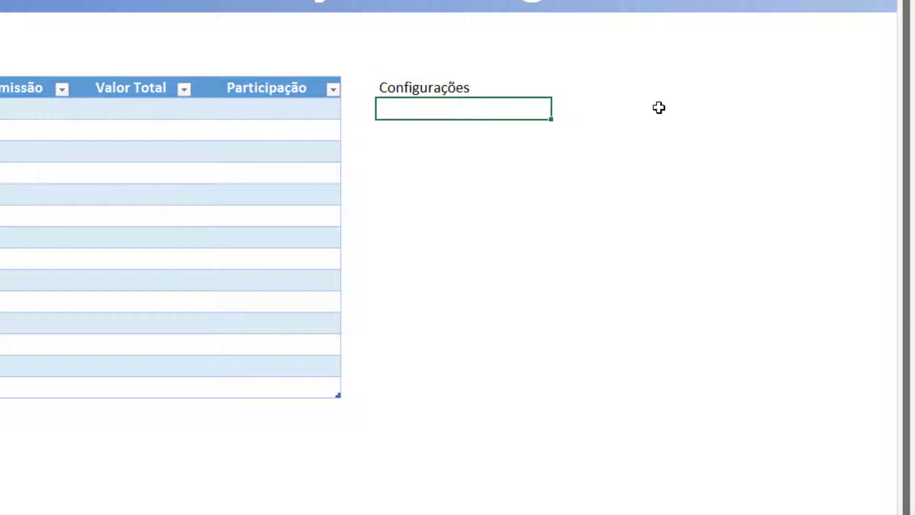
pyautogui.write('Comissão')
pyautogui.press('Return')
pyautogui.click(658, 108)
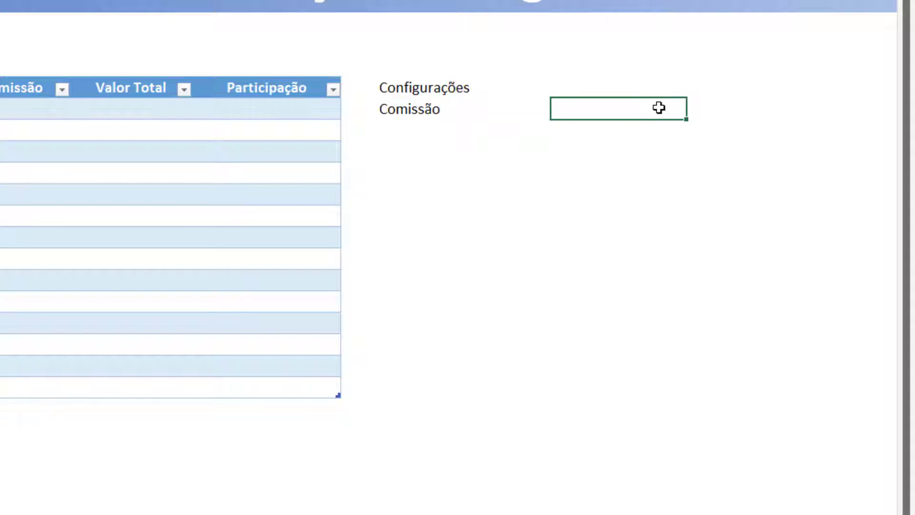
# Enter 20% as the Comissão value in L9.
pyautogui.write('20%')
pyautogui.press('Return')
pyautogui.press('Left')
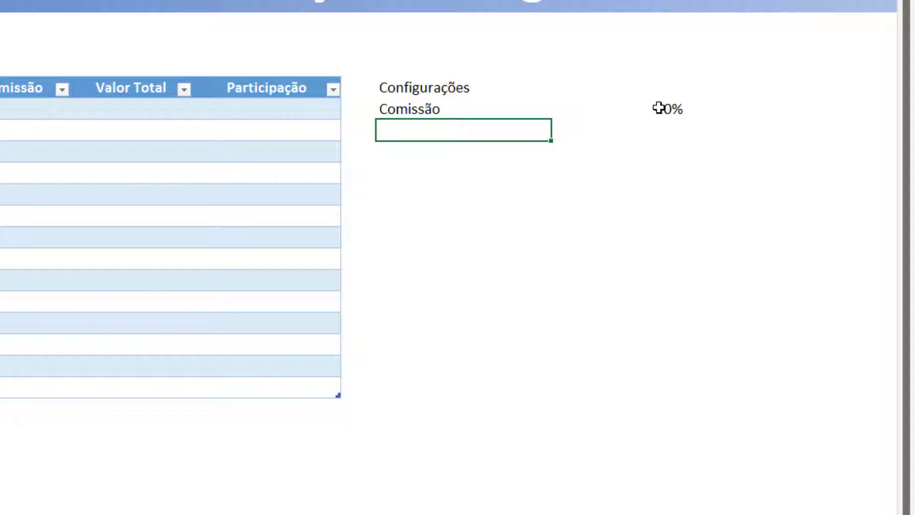
# Add the label Cartão in K10 and set its value in L10 to 4%.
pyautogui.write('Cartão')
pyautogui.press('Return')
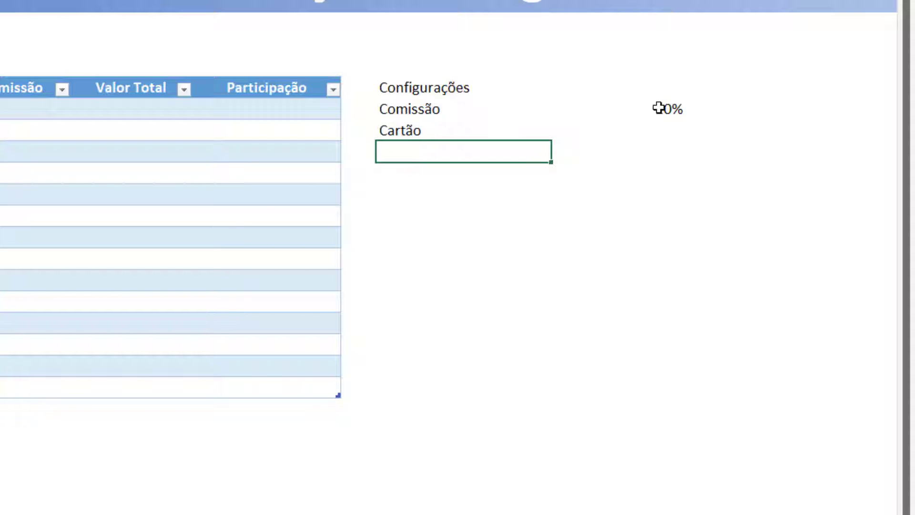
pyautogui.press('Up')
pyautogui.press('Right')
pyautogui.write('4')
pyautogui.press('Return')
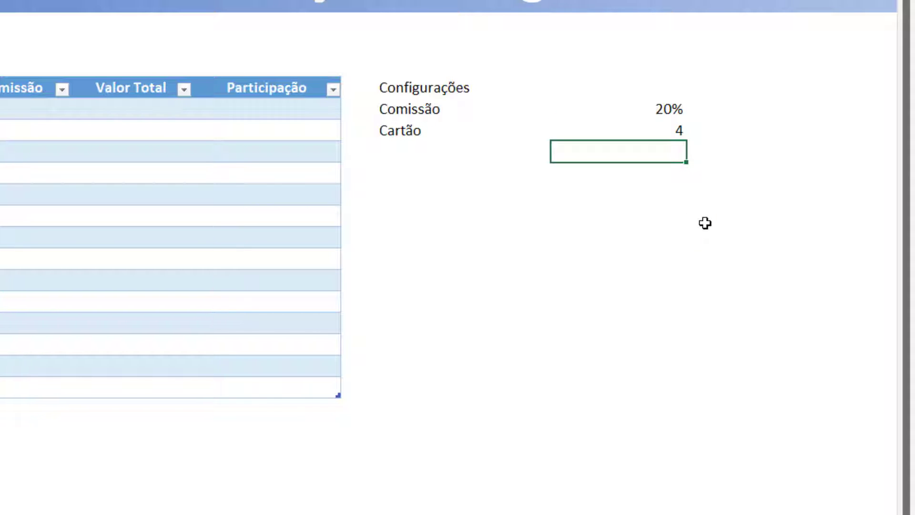
pyautogui.press('Up')
pyautogui.write('%')
pyautogui.press('Return')
pyautogui.press('Left')
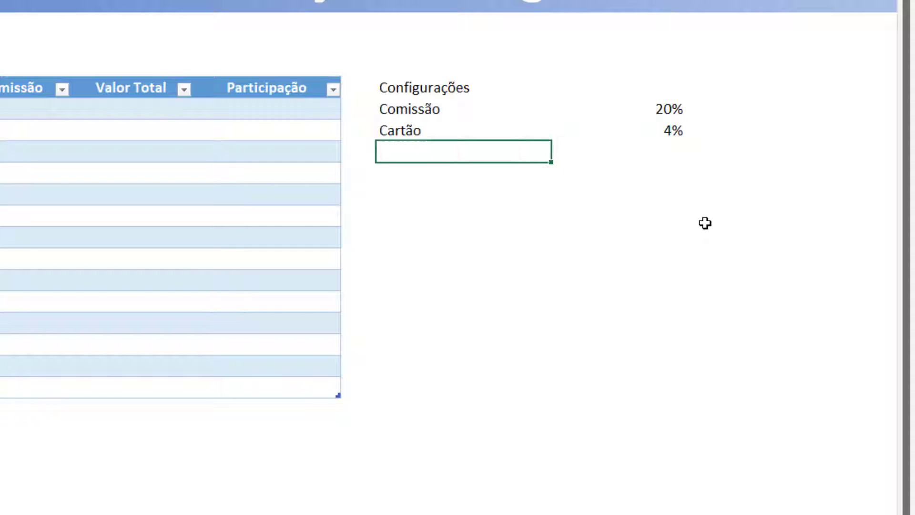
# Add the label Qtde. Pessoas in K11 with the value 35 in L11.
pyautogui.write('Qtde. Pessoas')
pyautogui.press('Return')
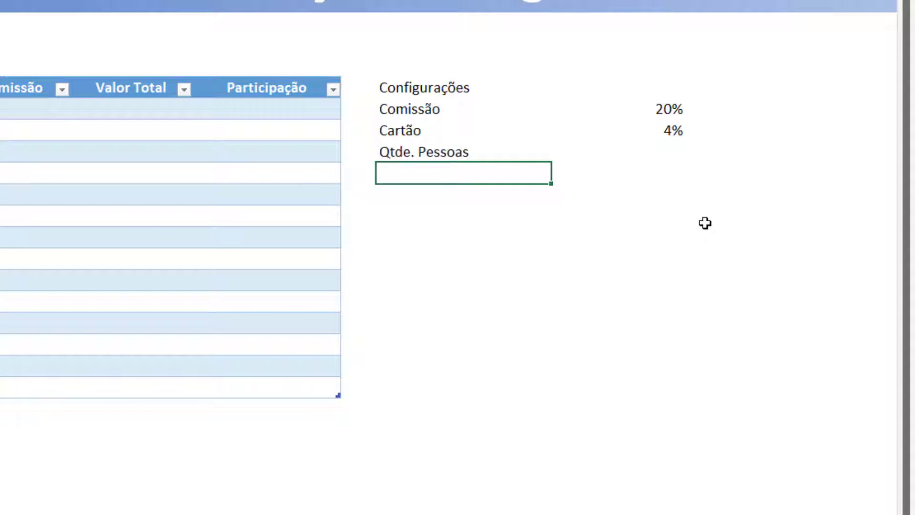
pyautogui.press('Up')
pyautogui.press('Right')
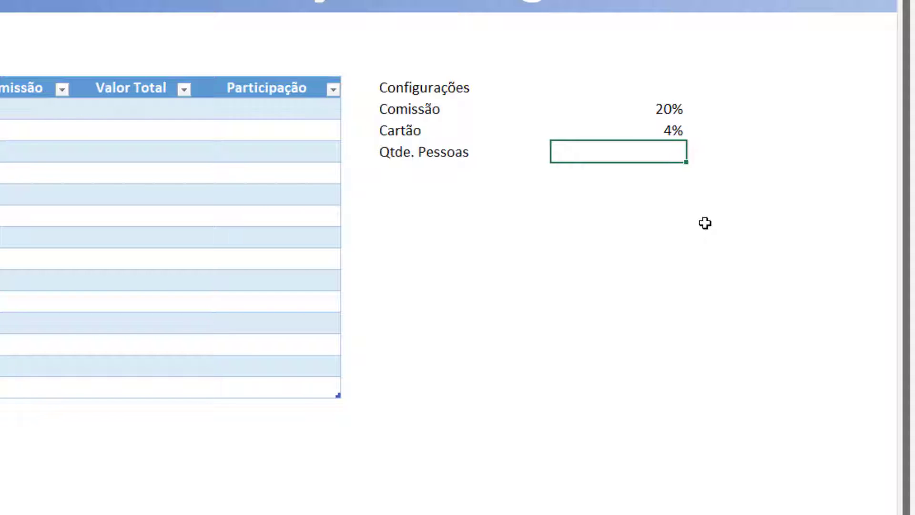
pyautogui.write('35')
pyautogui.press('Return')
# Center the Configurações heading across K8:L8 with the horizontal alignment Centralizar seleção, without merging the cells.
pyautogui.press('Up')
pyautogui.press('Up')
pyautogui.press('Left')
pyautogui.press('Up')
pyautogui.press('Up')
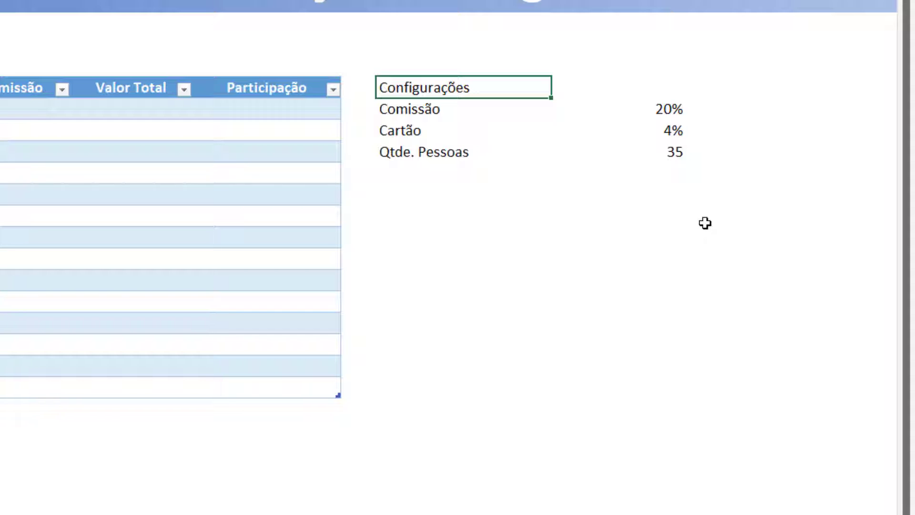
pyautogui.hotkey('shift', 'Right')
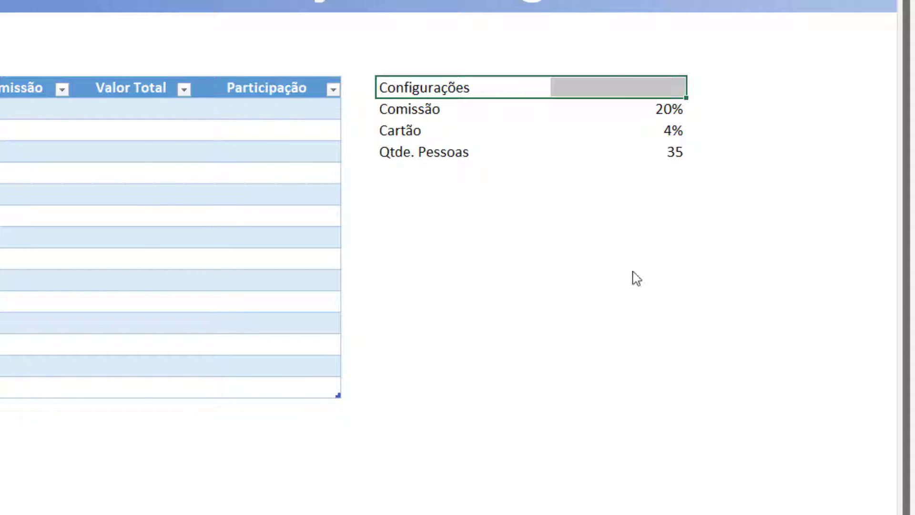
pyautogui.hotkey('ctrl', '1')
pyautogui.click(249, 51)
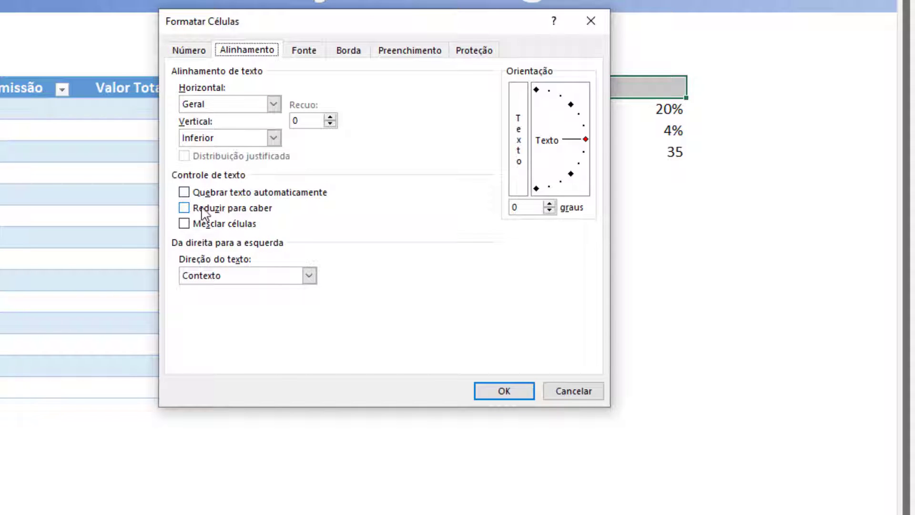
pyautogui.click(215, 109)
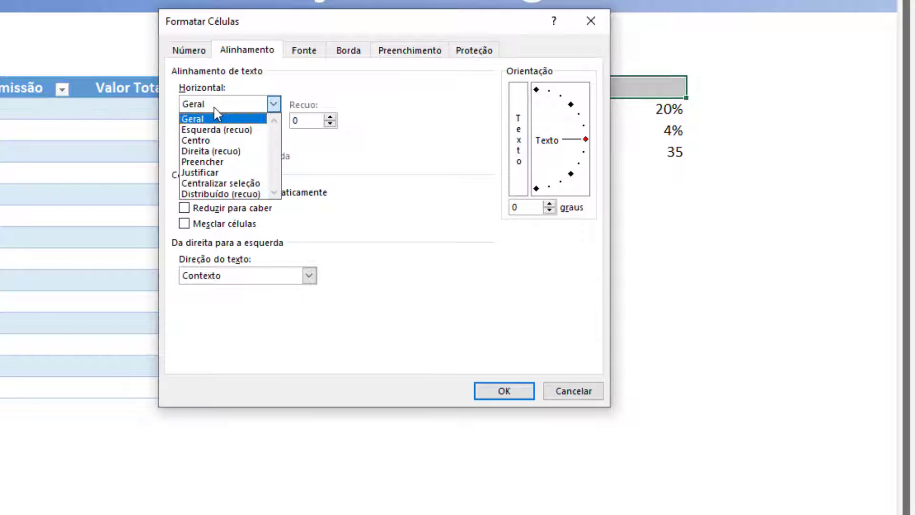
pyautogui.click(224, 183)
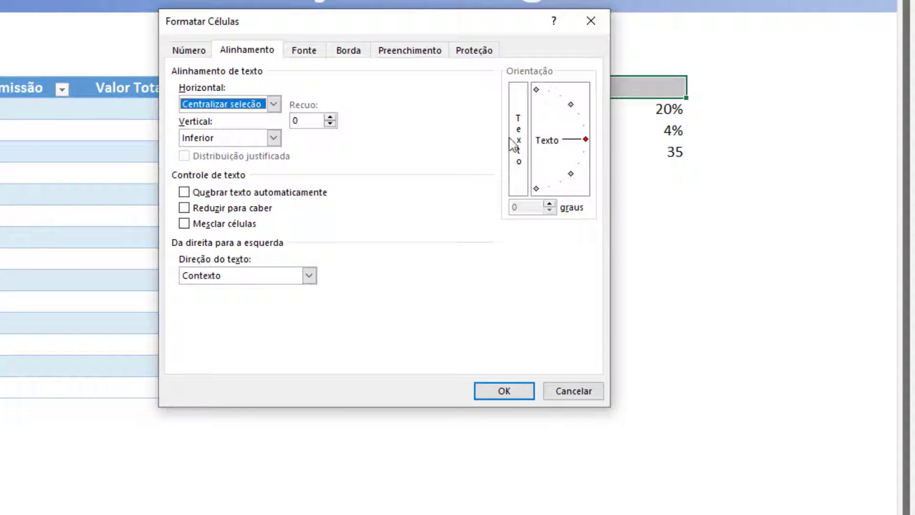
pyautogui.click(509, 398)
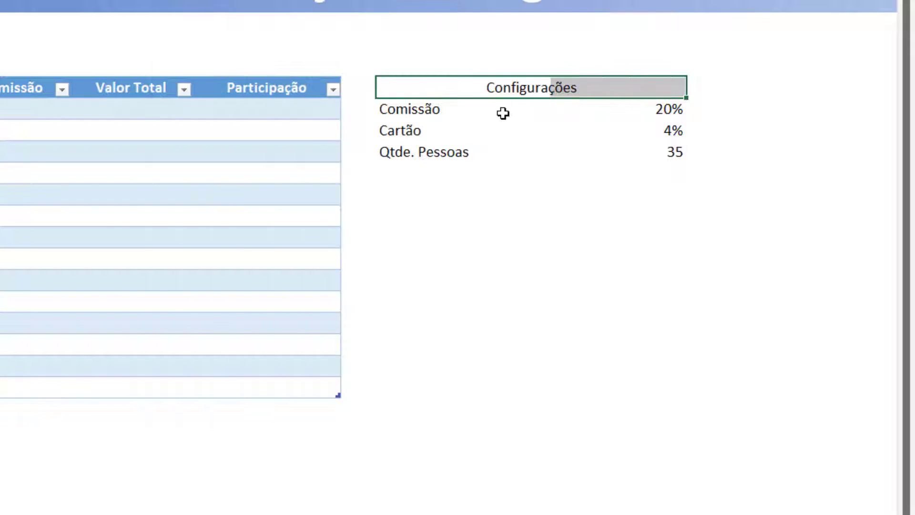
# Apply thin light gray outline and inside borders to the configuration block K8:L11.
pyautogui.moveTo(488, 88); pyautogui.dragTo(576, 160)
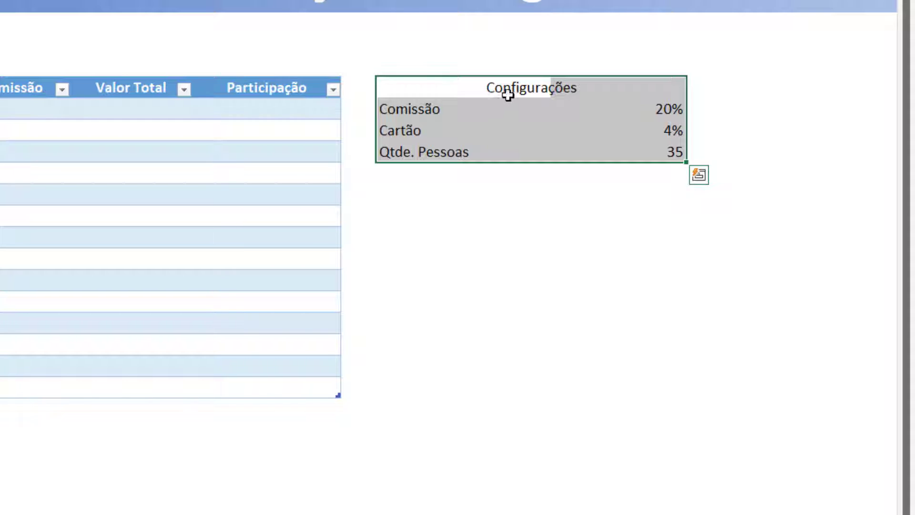
pyautogui.hotkey('ctrl', '1')
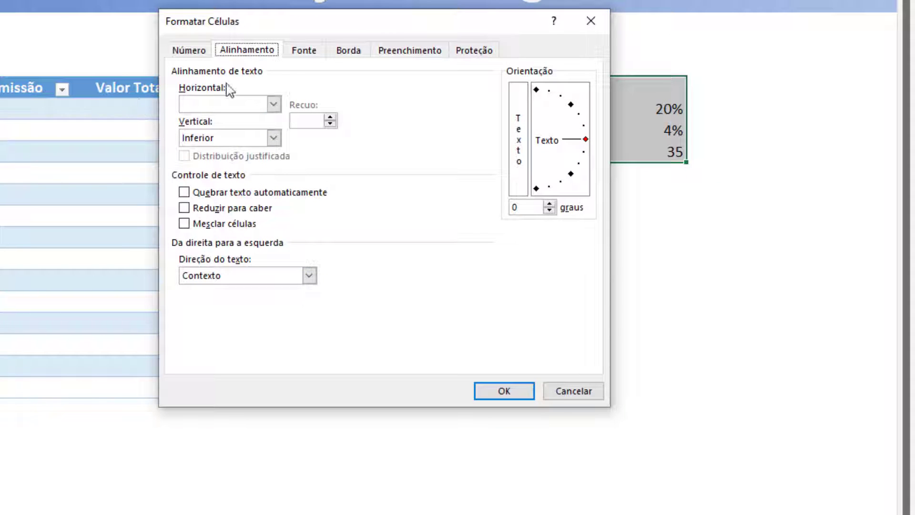
pyautogui.click(348, 52)
pyautogui.click(276, 220)
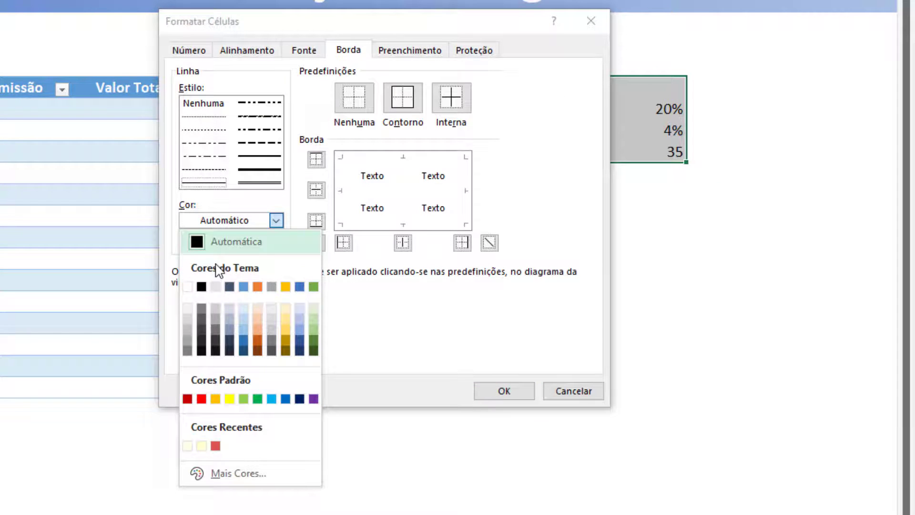
pyautogui.click(188, 329)
pyautogui.click(405, 102)
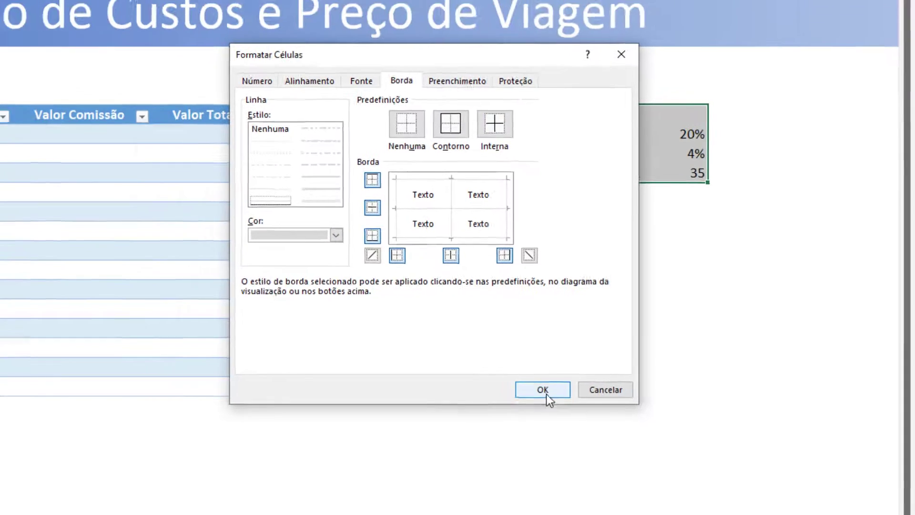
pyautogui.click(504, 391)
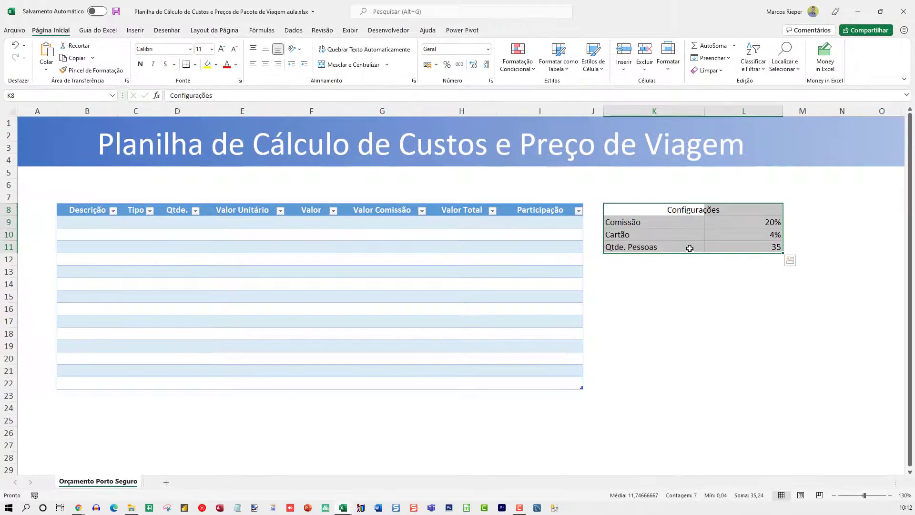
pyautogui.click(690, 248)
# Give the Configurações heading cells K8:L8 a dark blue fill and white text.
pyautogui.moveTo(637, 214); pyautogui.dragTo(717, 210)
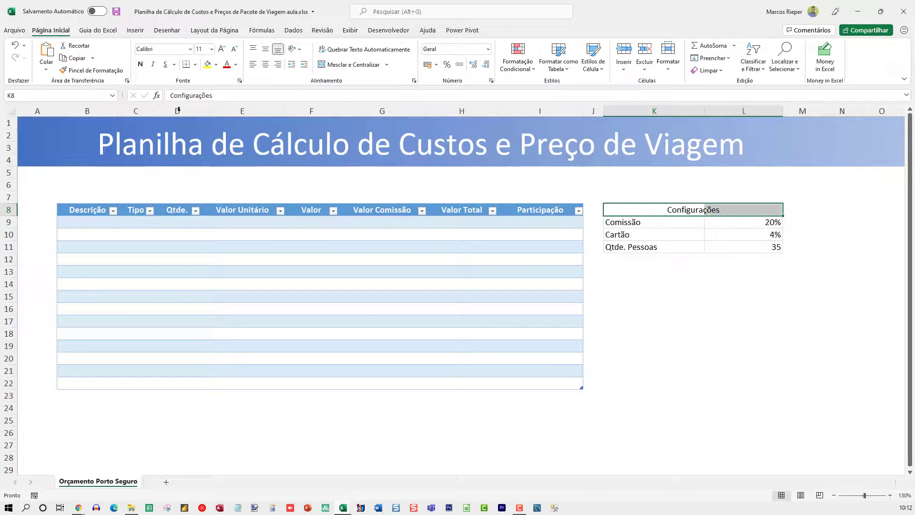
pyautogui.click(235, 64)
pyautogui.click(208, 64)
pyautogui.click(235, 64)
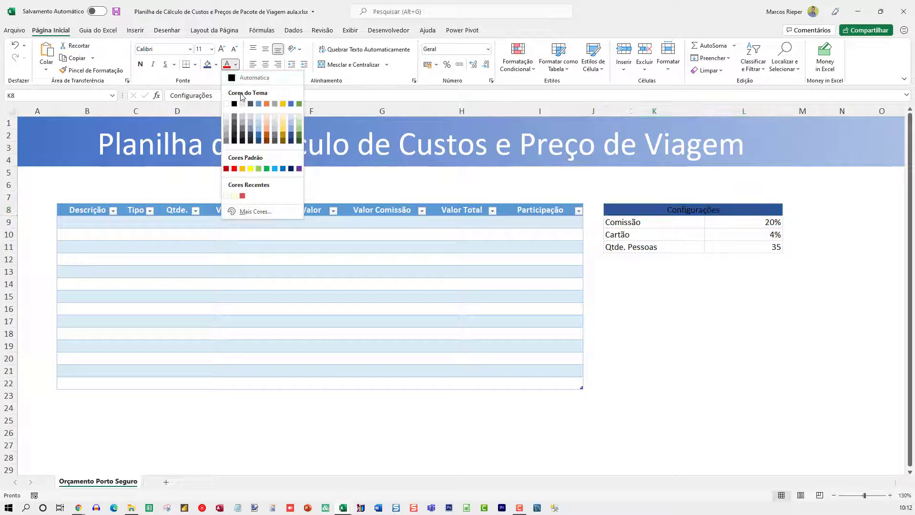
pyautogui.click(231, 105)
pyautogui.click(608, 285)
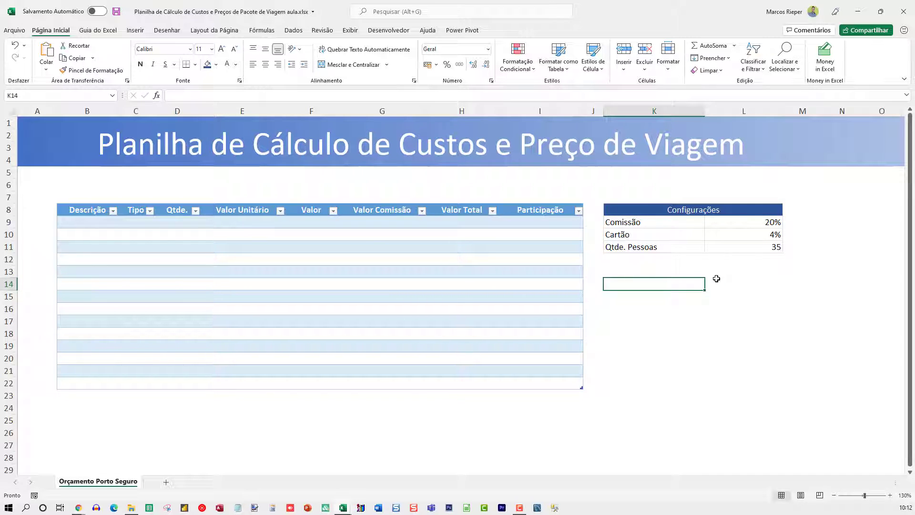
# Enter Transporte, Hotel, Guia and Alimentação in the Descrição column, cells B9 to B12.
pyautogui.press('Up')
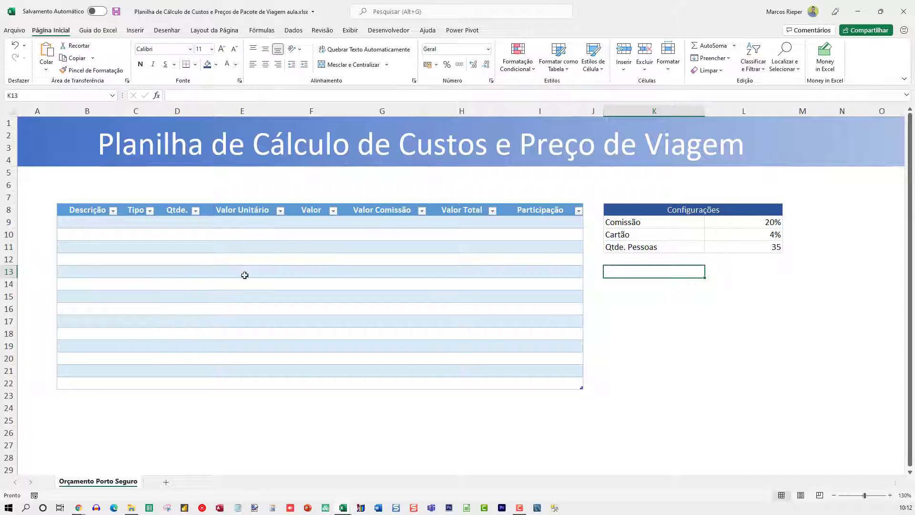
pyautogui.click(102, 222)
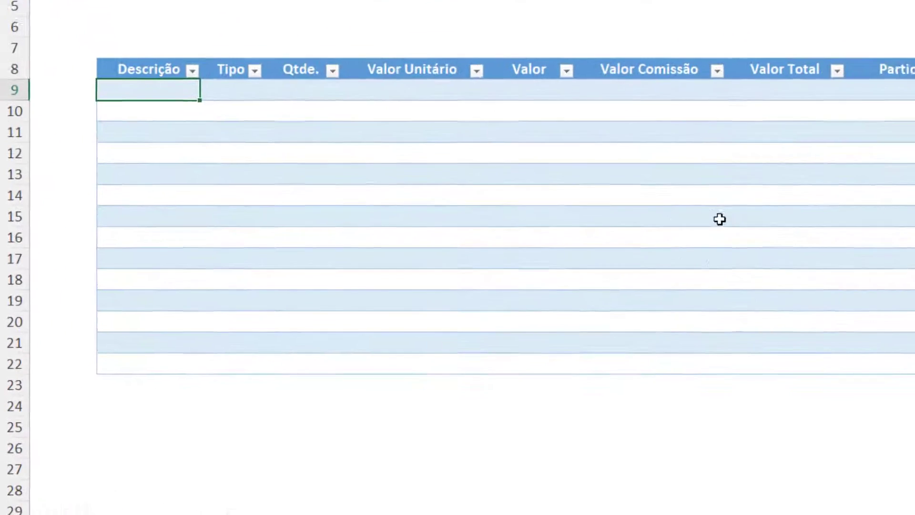
pyautogui.write('Transpor')
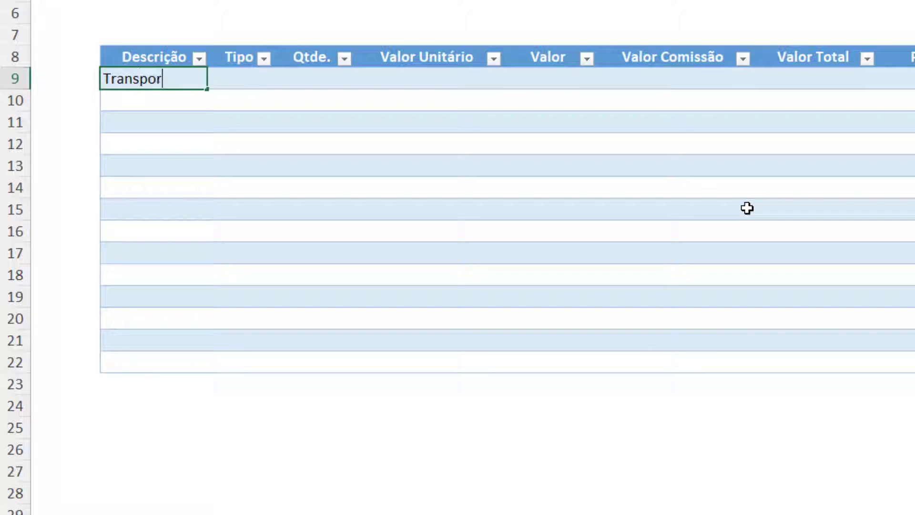
pyautogui.write('te')
pyautogui.press('Return')
pyautogui.write('Hotel')
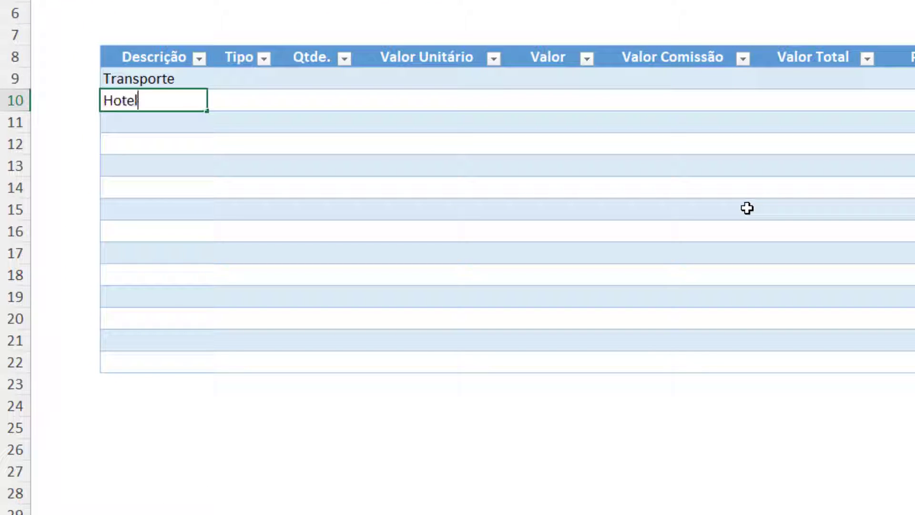
pyautogui.press('Return')
pyautogui.write('Guia')
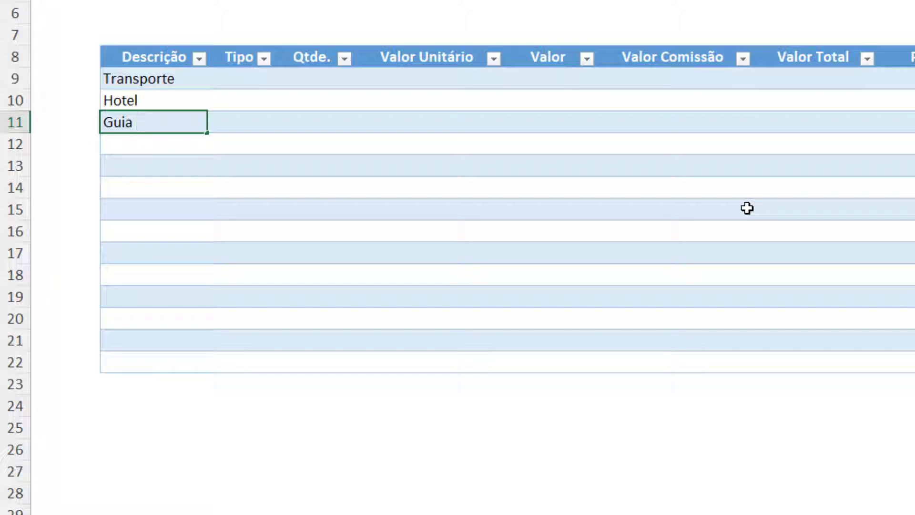
pyautogui.press('Return')
pyautogui.write('Alimentação')
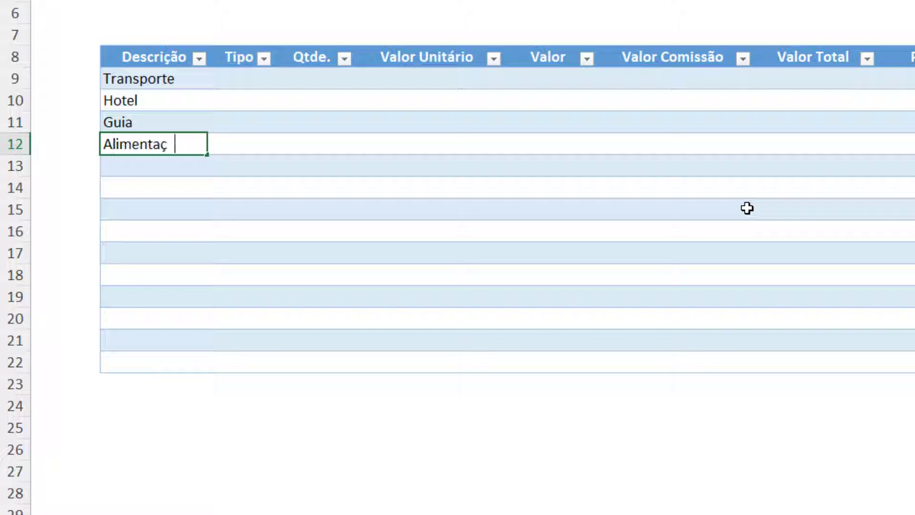
pyautogui.press('Return')
# Widen the Descrição column to leave more room for the item names.
pyautogui.press('Down')
pyautogui.press('Down')
pyautogui.press('Down')
pyautogui.press('Down')
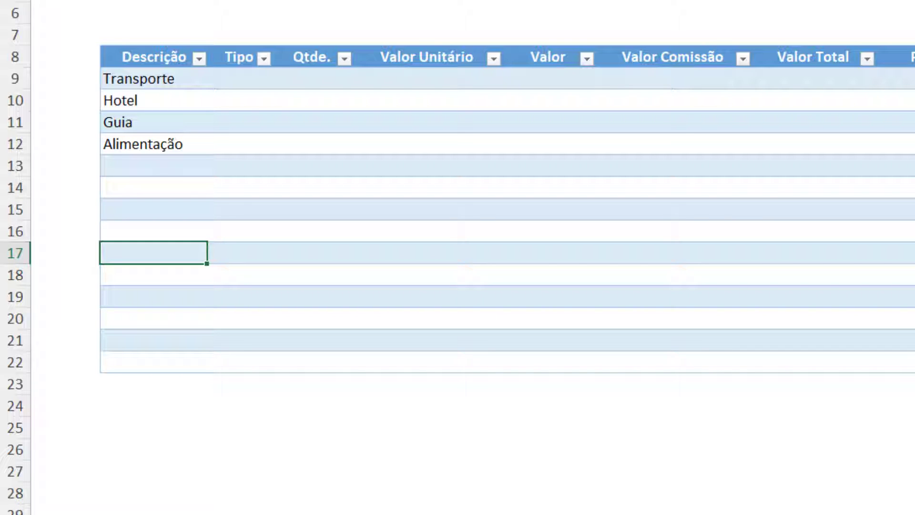
pyautogui.moveTo(207, 1); pyautogui.dragTo(258, 0)
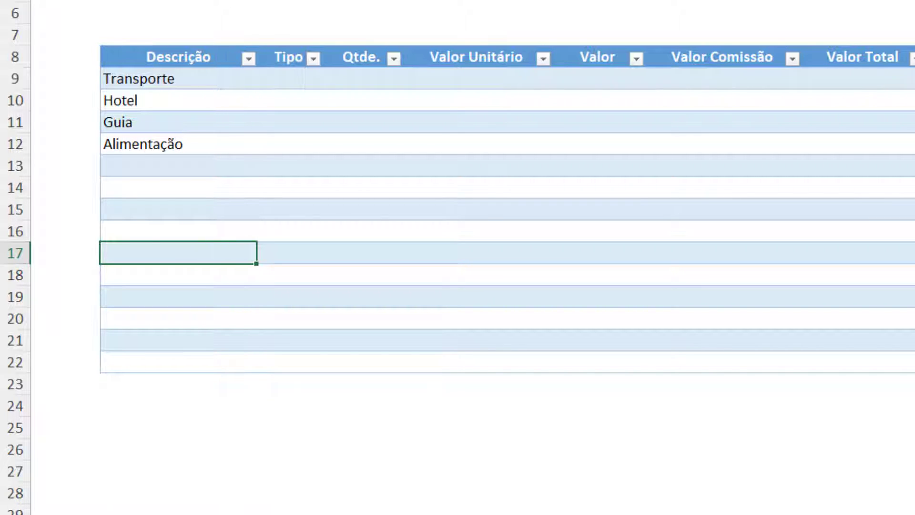
# Replace the first description in B9 with Ônibus.
pyautogui.click(292, 82)
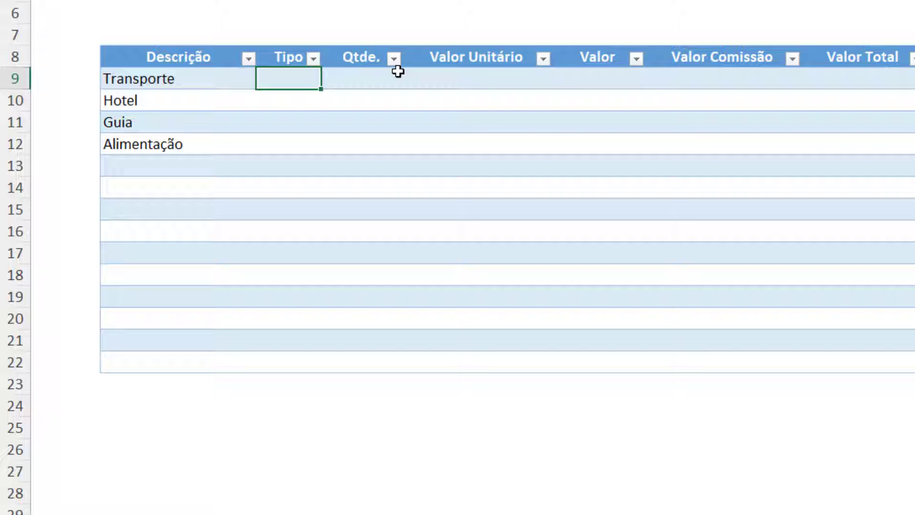
pyautogui.press('Left')
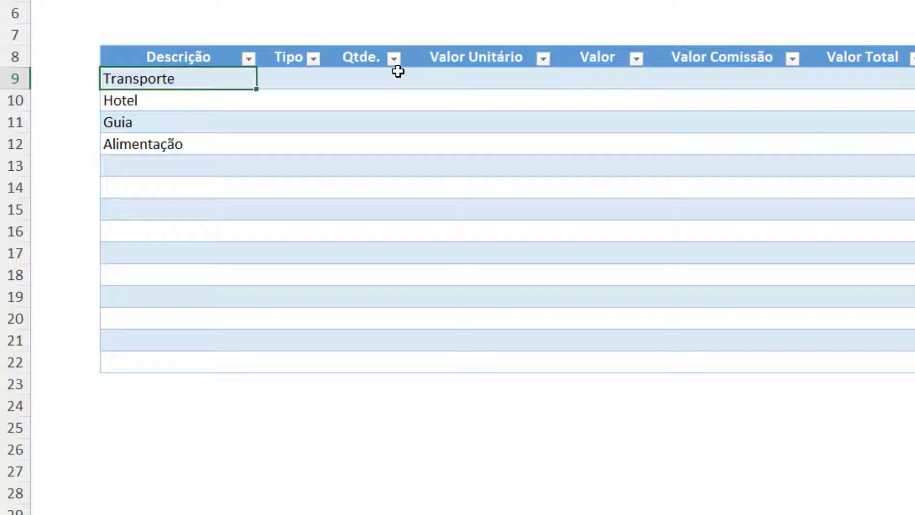
pyautogui.write('ô')
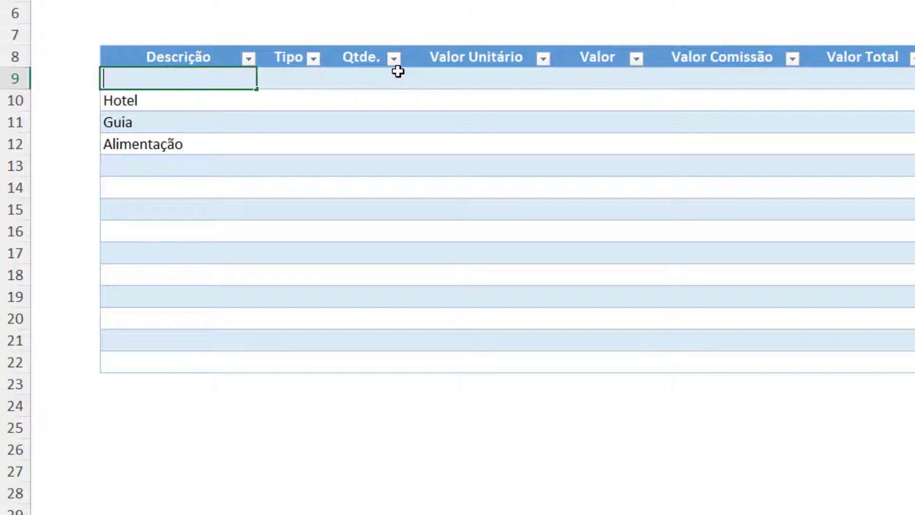
pyautogui.write('nibus')
pyautogui.press('Return')
pyautogui.press('Up')
# Add list data validation to the Tipo cells C9:C22 with the source Único;Pessoa.
pyautogui.press('Right')
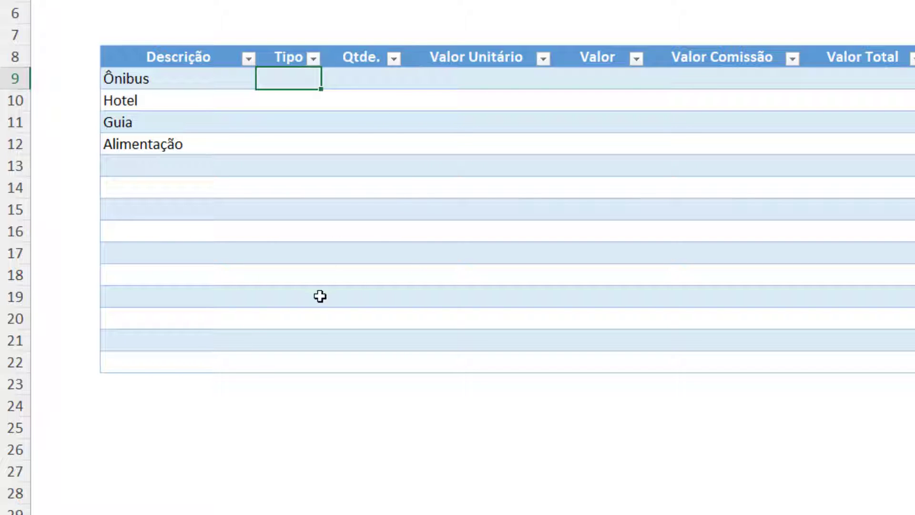
pyautogui.keyDown('shift'); pyautogui.click(299, 353); pyautogui.keyUp('shift')
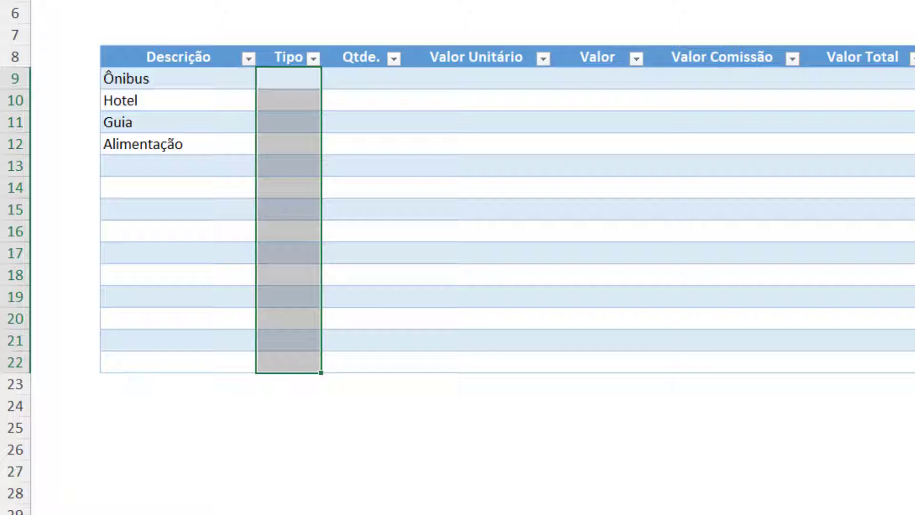
pyautogui.moveTo(911, 59); pyautogui.dragTo(463, 85)
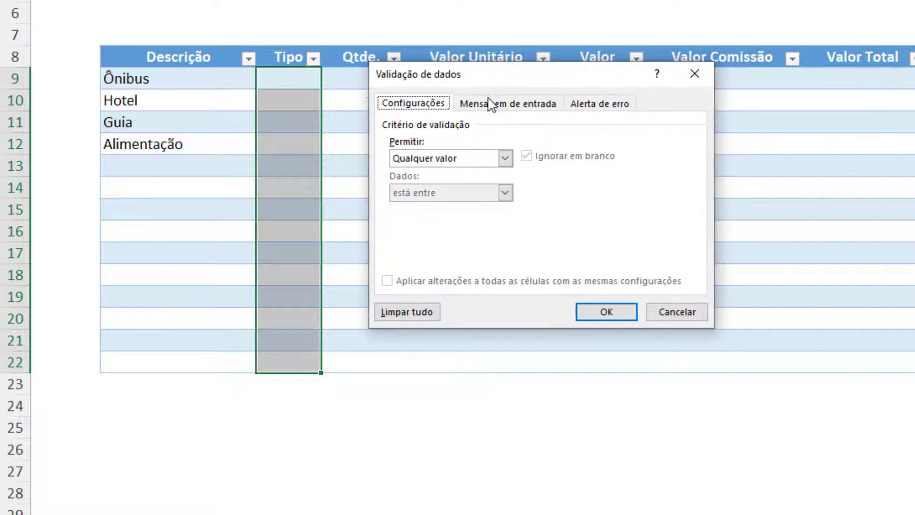
pyautogui.click(436, 161)
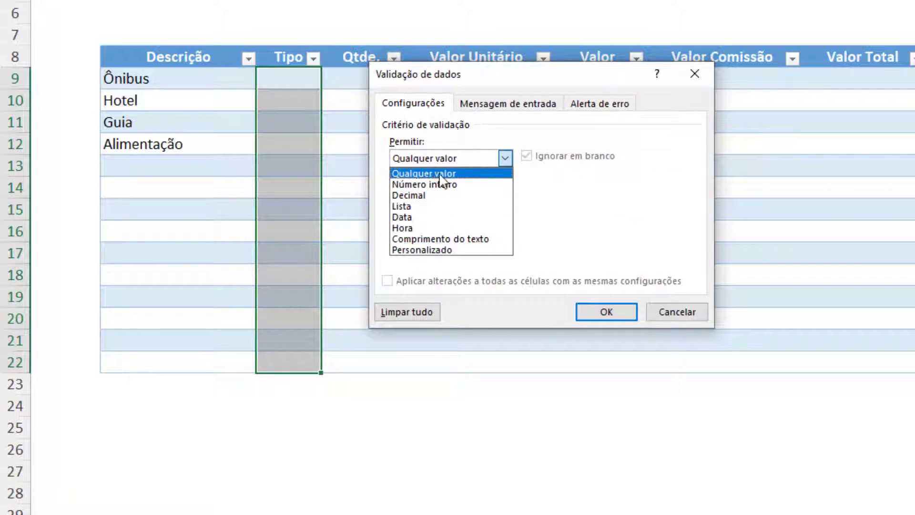
pyautogui.click(405, 206)
pyautogui.click(437, 232)
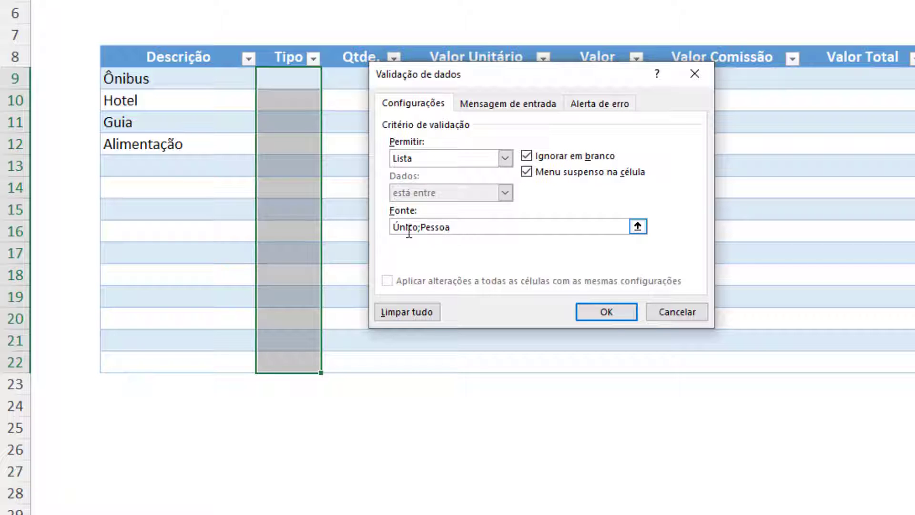
pyautogui.click(607, 317)
# Choose the Tipo for each item: Único for Ônibus and Guia, Pessoa for Hotel and Alimentação.
pyautogui.click(302, 77)
pyautogui.click(329, 81)
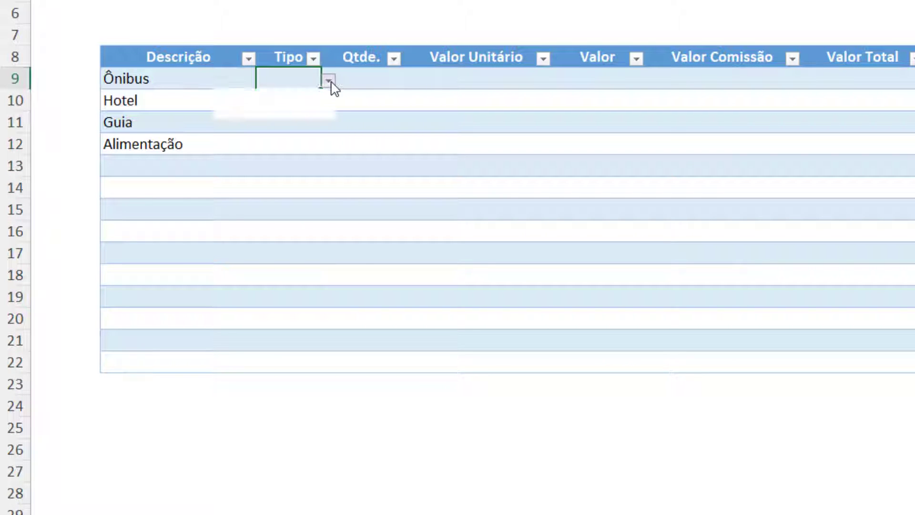
pyautogui.click(297, 96)
pyautogui.click(293, 107)
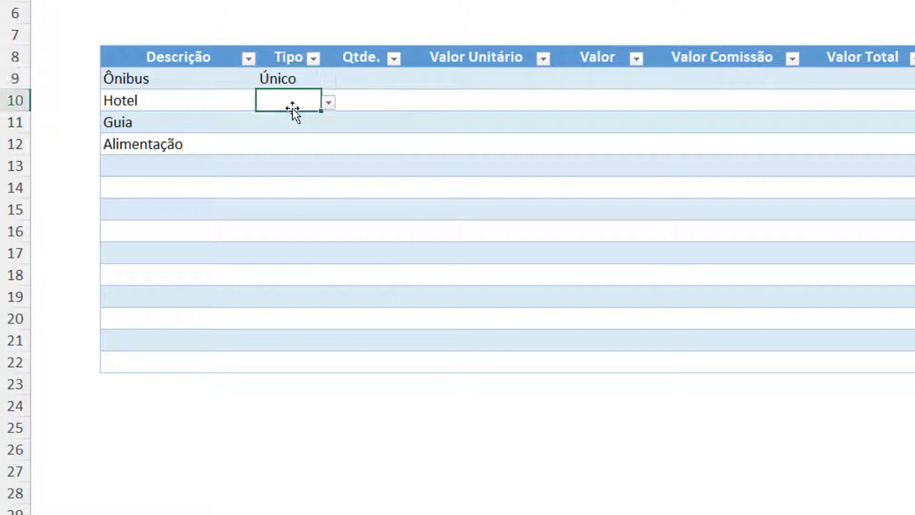
pyautogui.click(329, 102)
pyautogui.click(283, 134)
pyautogui.click(291, 125)
pyautogui.click(329, 125)
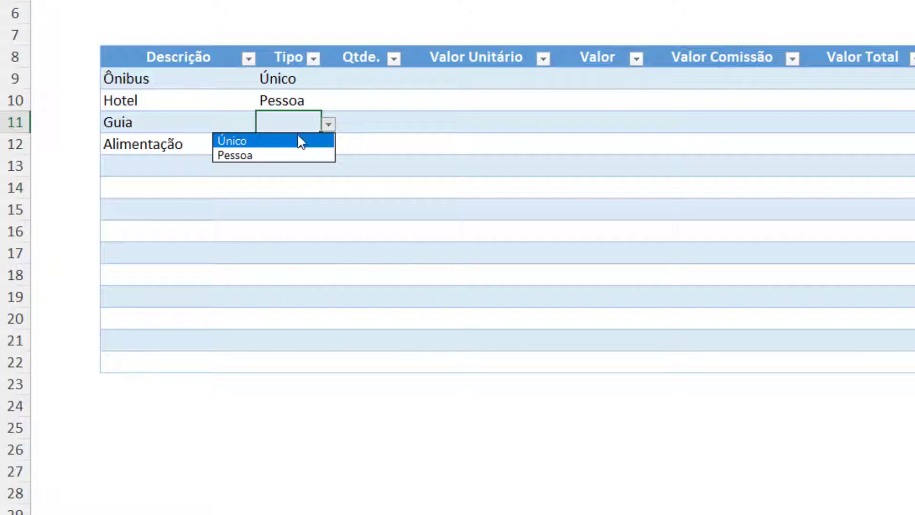
pyautogui.click(271, 142)
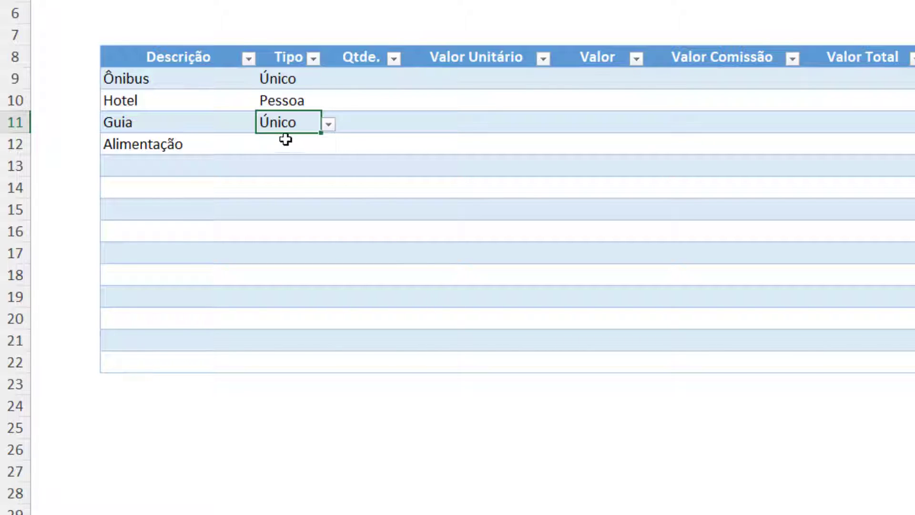
pyautogui.click(285, 140)
pyautogui.click(329, 146)
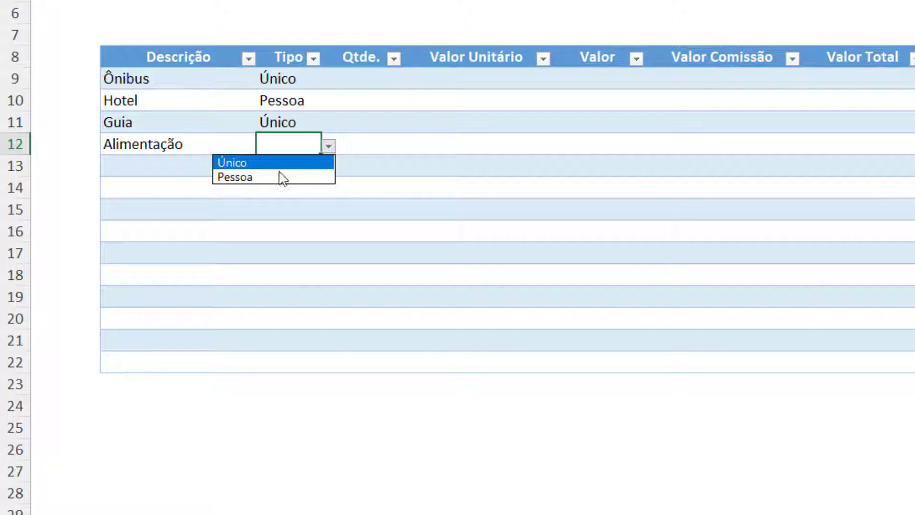
pyautogui.click(256, 176)
# Enter the Qtde. values 1 for Ônibus and 2 for Guia.
pyautogui.click(360, 76)
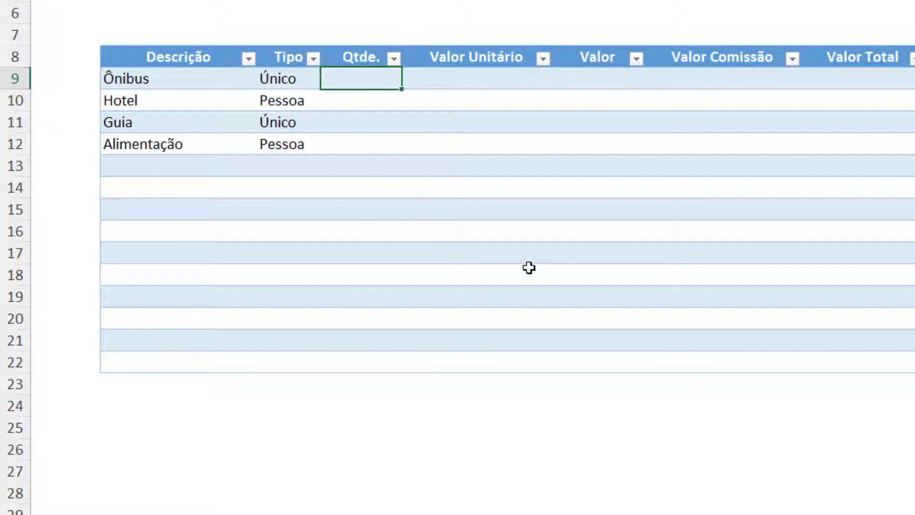
pyautogui.write('1')
pyautogui.press('Return')
pyautogui.press('Return')
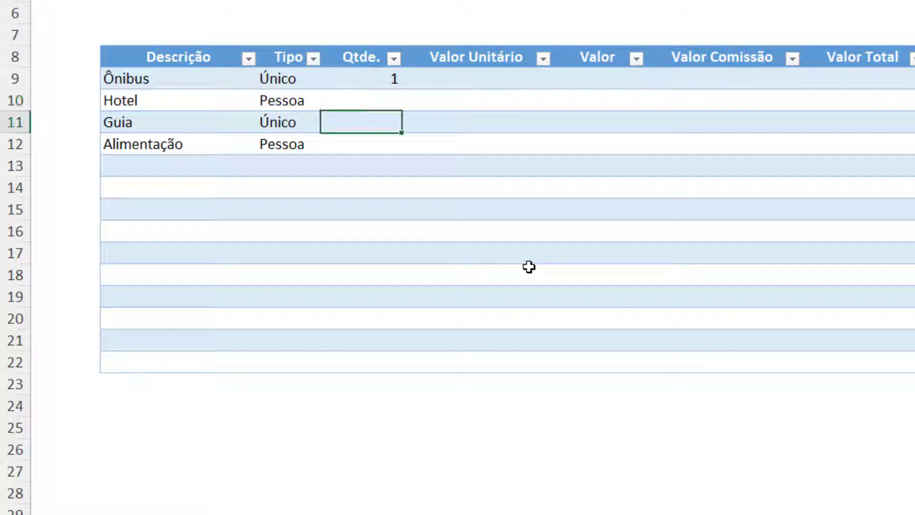
pyautogui.write('2')
pyautogui.press('Return')
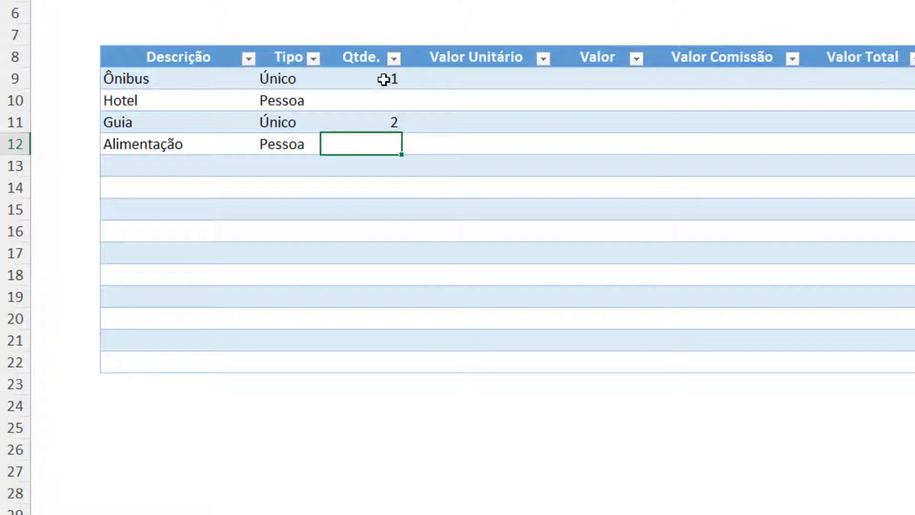
# Fill the table's input cells B9:E22, from Descrição to Valor Unitário, with light gold.
pyautogui.click(102, 77)
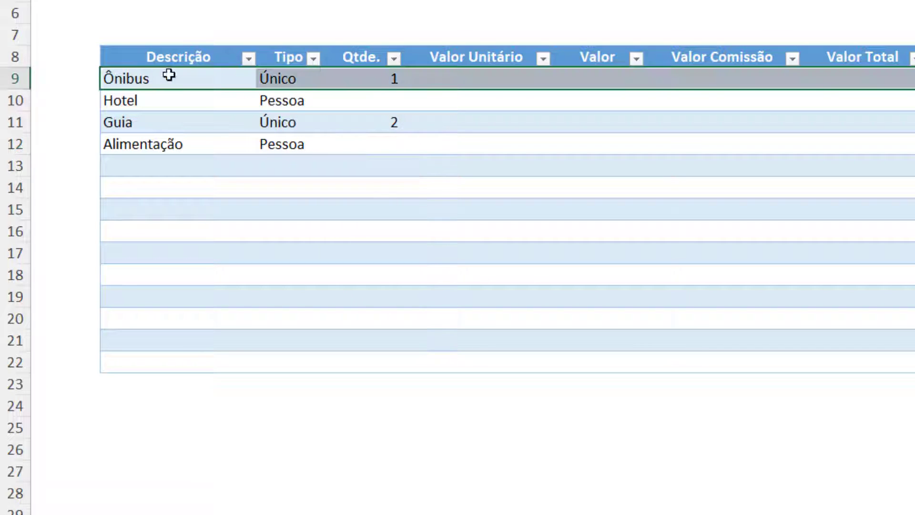
pyautogui.click(321, 170)
pyautogui.moveTo(139, 75); pyautogui.dragTo(356, 361)
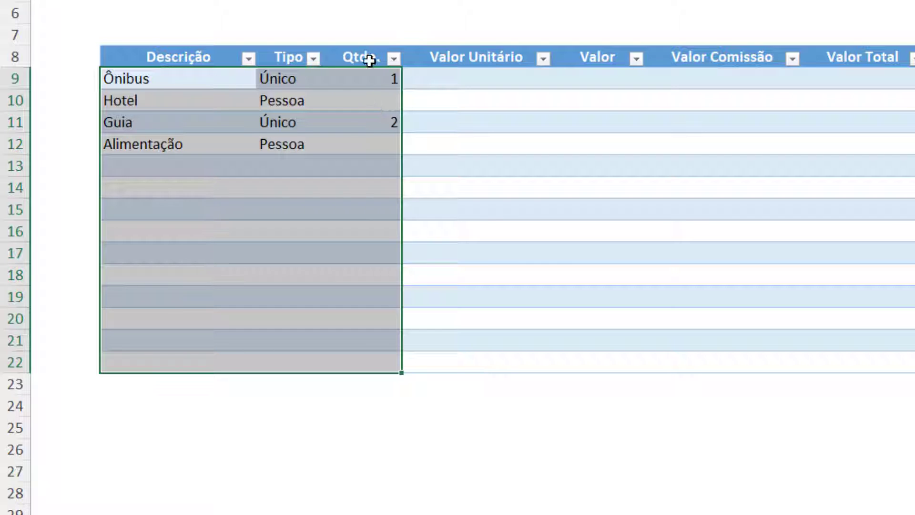
pyautogui.hotkey('shift', 'Right')
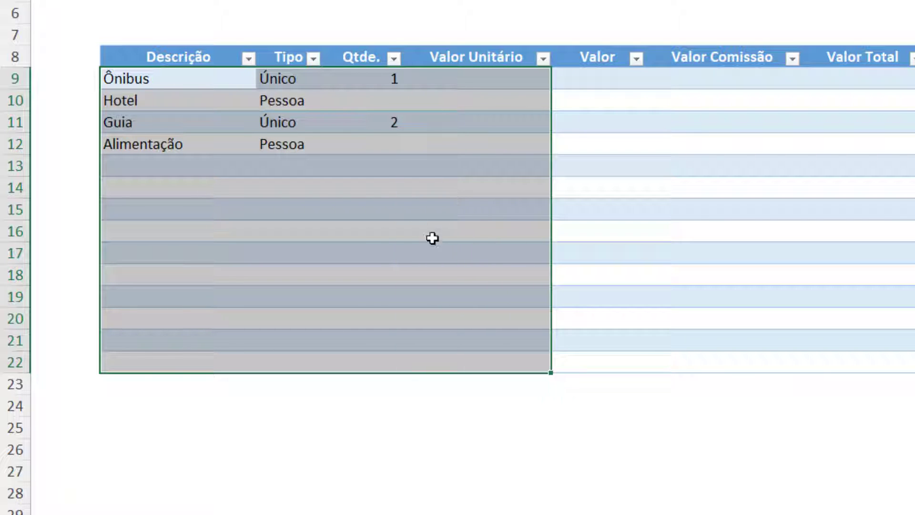
pyautogui.hotkey('ctrl', '1')
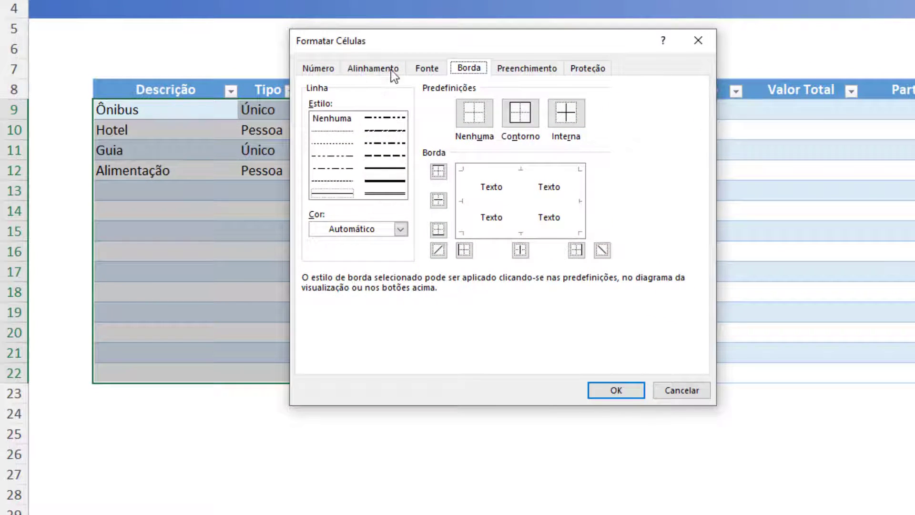
pyautogui.click(527, 68)
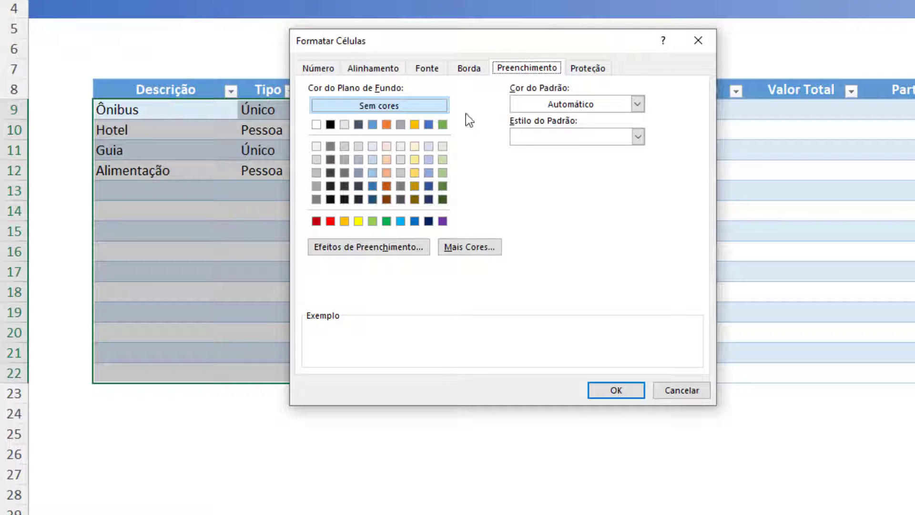
pyautogui.click(414, 145)
pyautogui.click(620, 389)
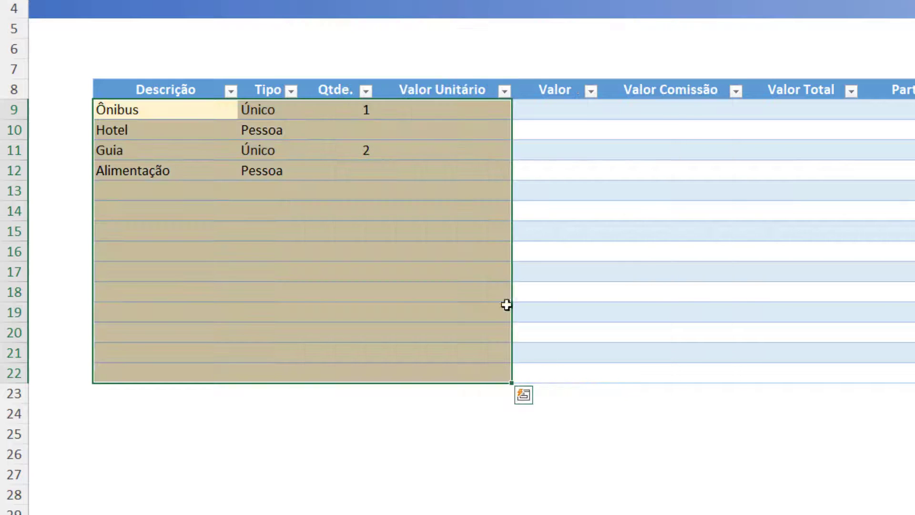
pyautogui.click(396, 170)
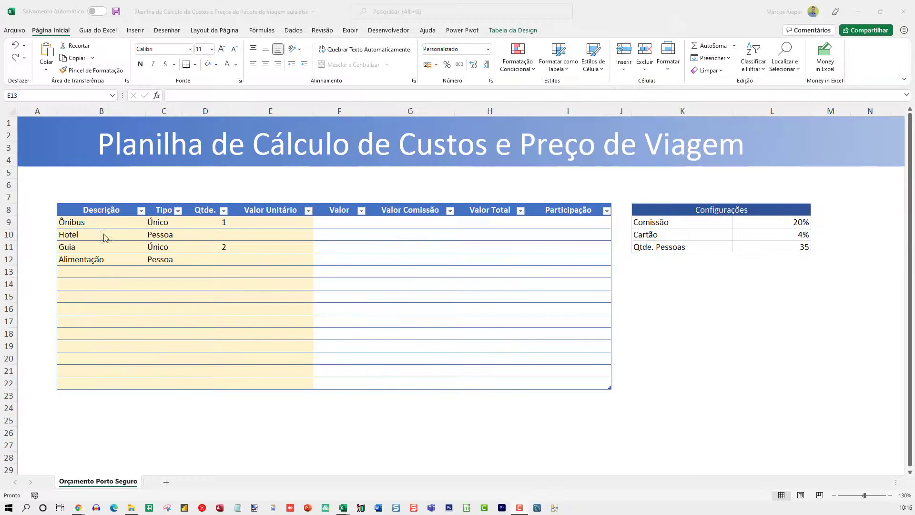
# Change the fill of the input cells B9:E22 to the recently used pale yellow.
pyautogui.moveTo(88, 223); pyautogui.dragTo(299, 382)
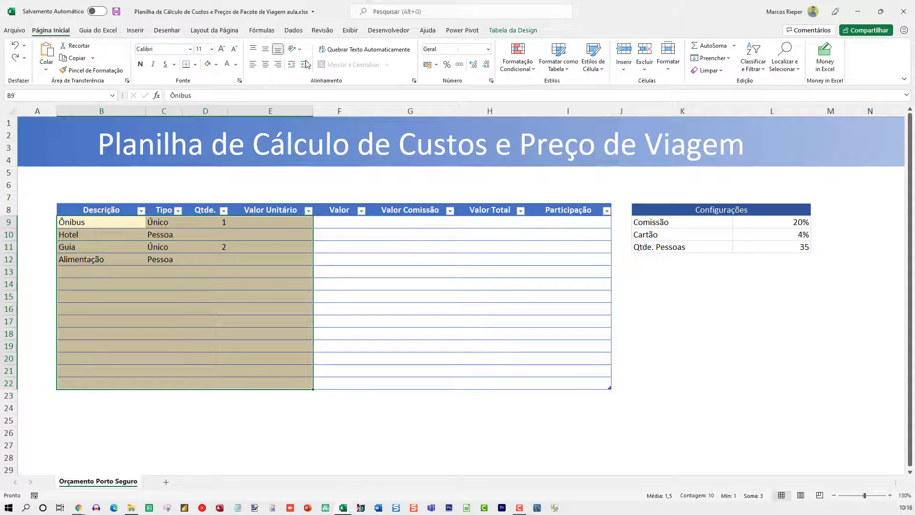
pyautogui.click(216, 65)
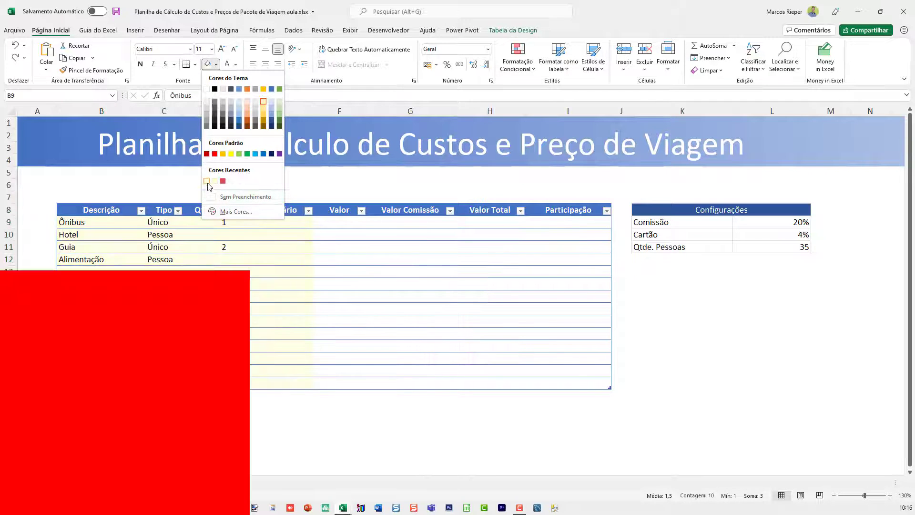
pyautogui.click(208, 183)
pyautogui.click(270, 296)
# Apply light gray outline and inside borders to the table body B9:I22.
pyautogui.moveTo(86, 225); pyautogui.dragTo(553, 384)
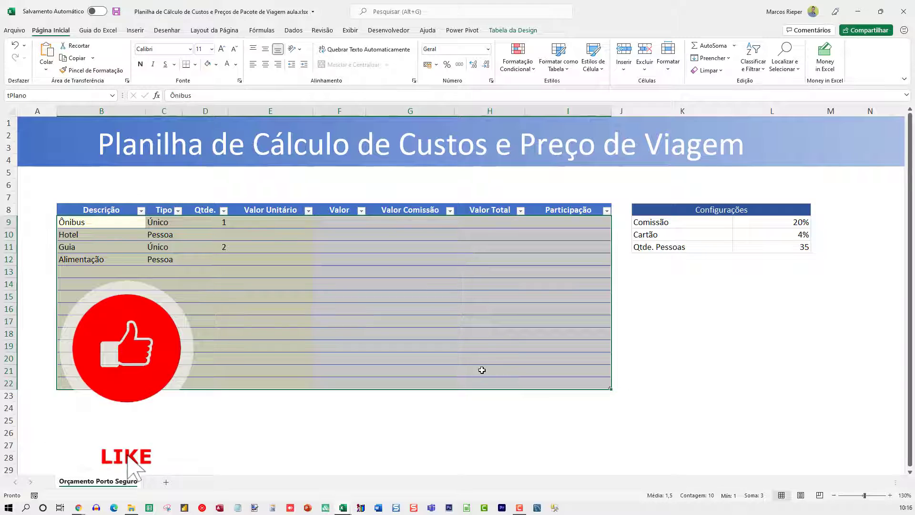
pyautogui.hotkey('ctrl', '1')
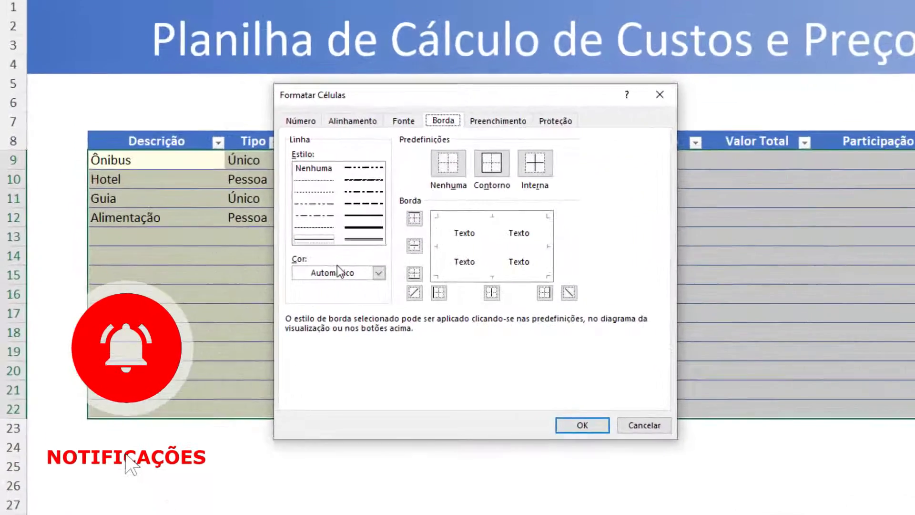
pyautogui.click(337, 272)
pyautogui.click(321, 367)
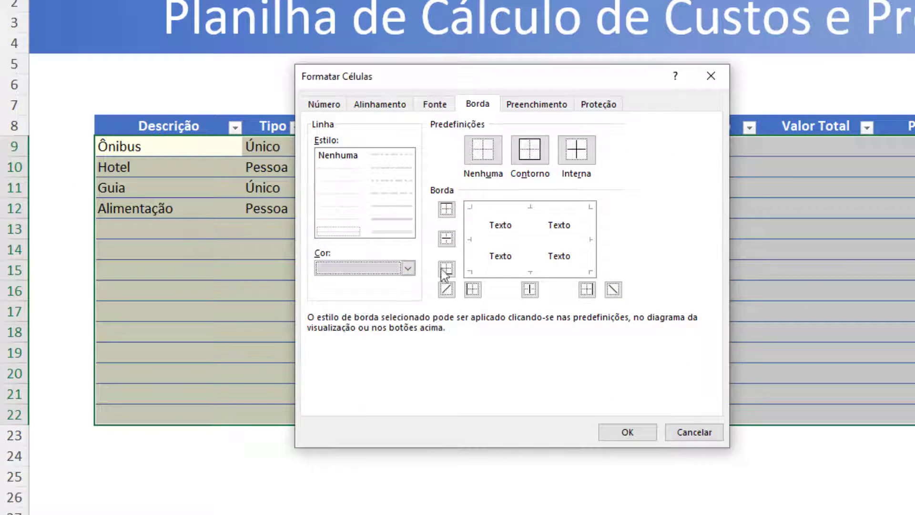
pyautogui.click(531, 147)
pyautogui.click(577, 147)
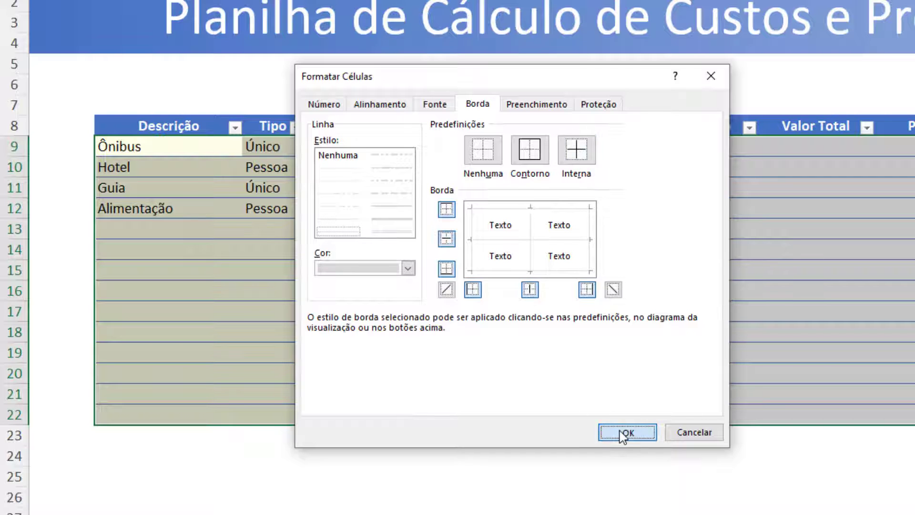
pyautogui.click(622, 432)
pyautogui.click(682, 291)
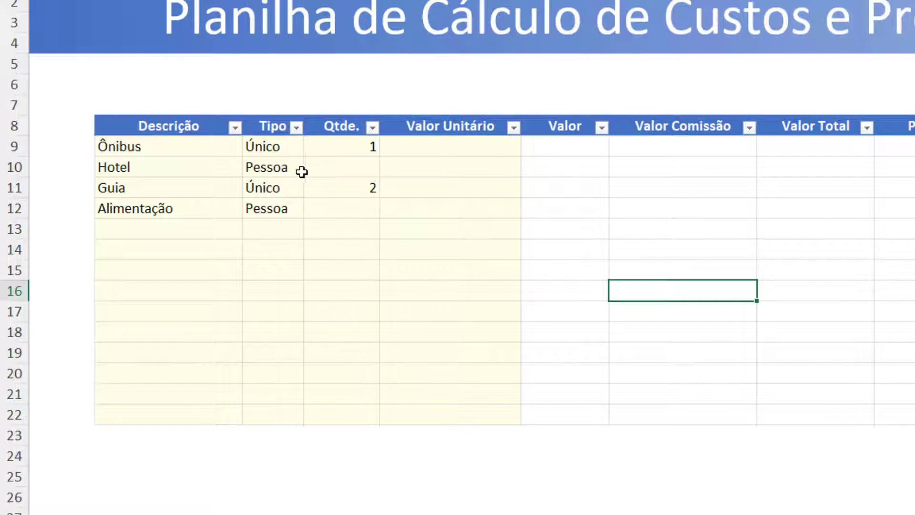
pyautogui.click(356, 166)
pyautogui.press('Return')
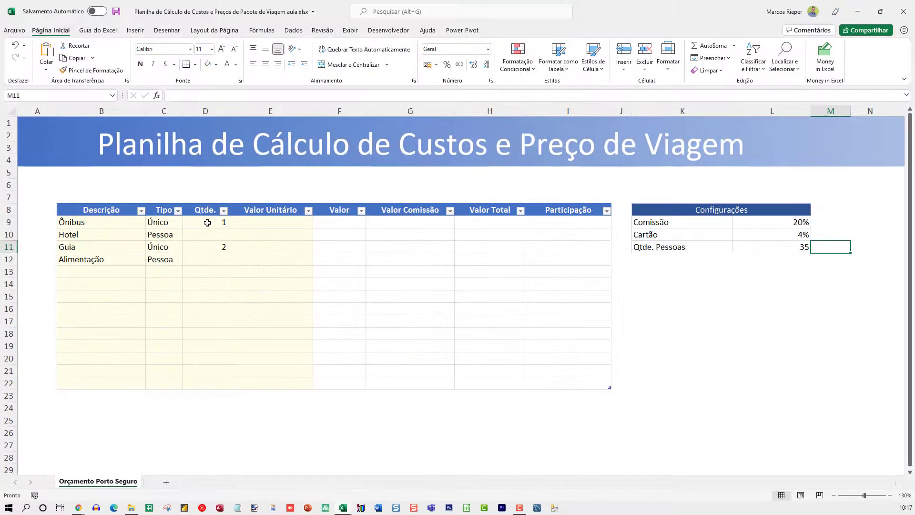
# Start a formula-based conditional formatting rule for the Qtde. cells D9:D22 using =$C9="Pessoa".
pyautogui.moveTo(341, 146); pyautogui.dragTo(341, 249)
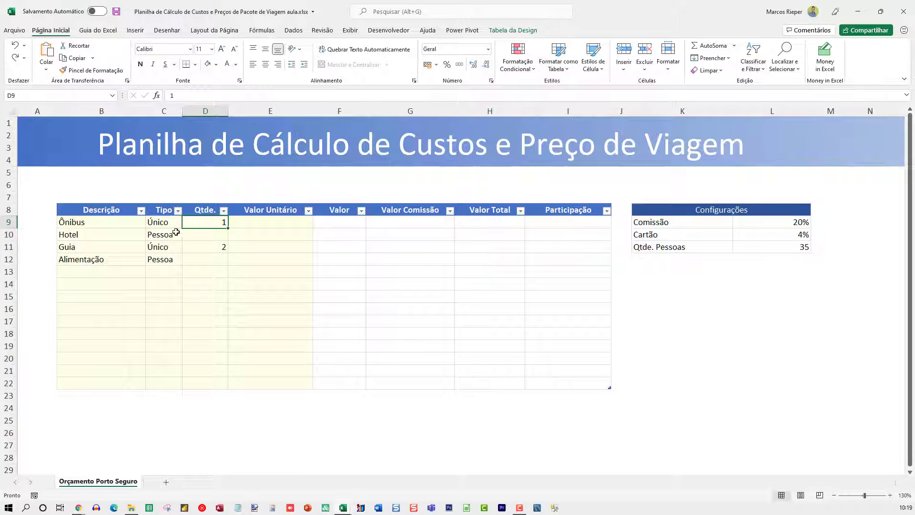
pyautogui.keyDown('shift'); pyautogui.click(225, 377); pyautogui.keyUp('shift')
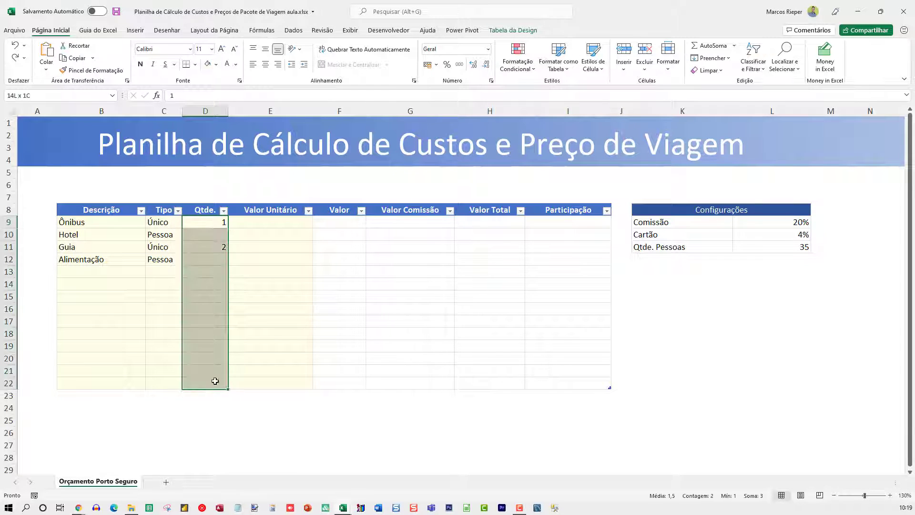
pyautogui.click(519, 61)
pyautogui.click(554, 204)
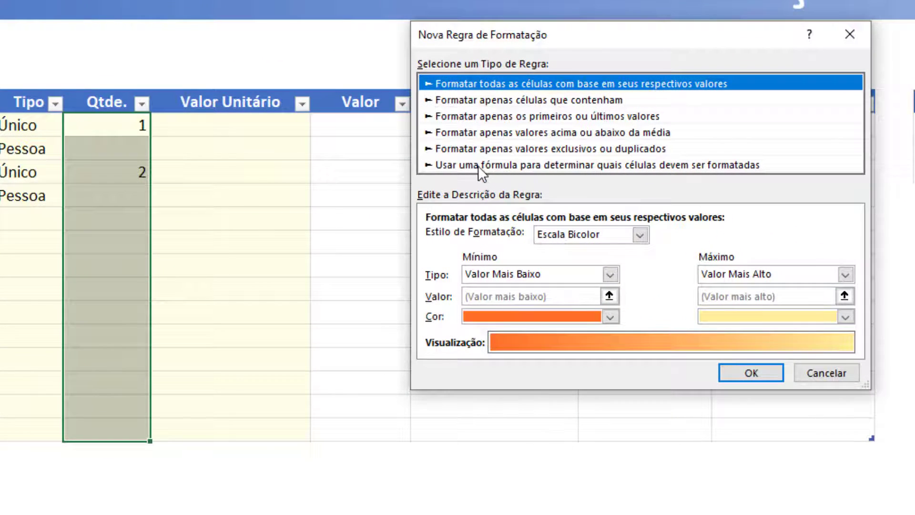
pyautogui.click(478, 165)
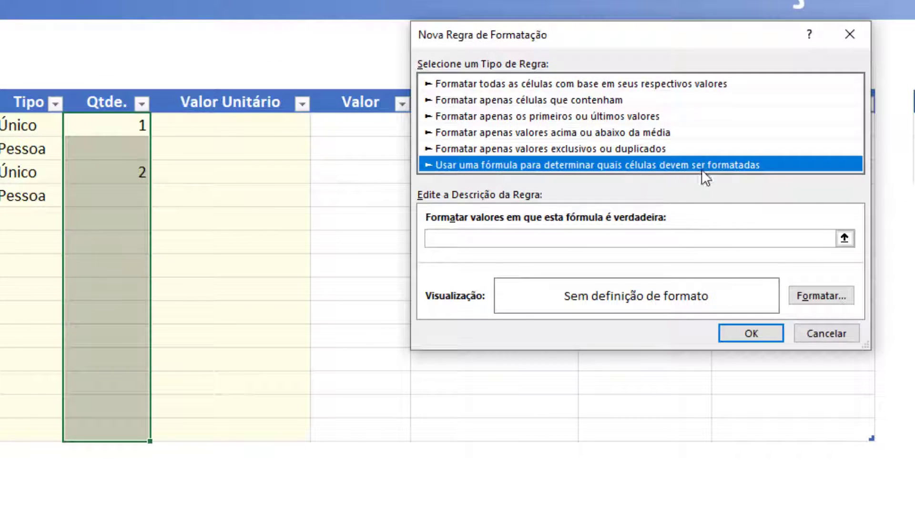
pyautogui.click(451, 237)
pyautogui.write('=')
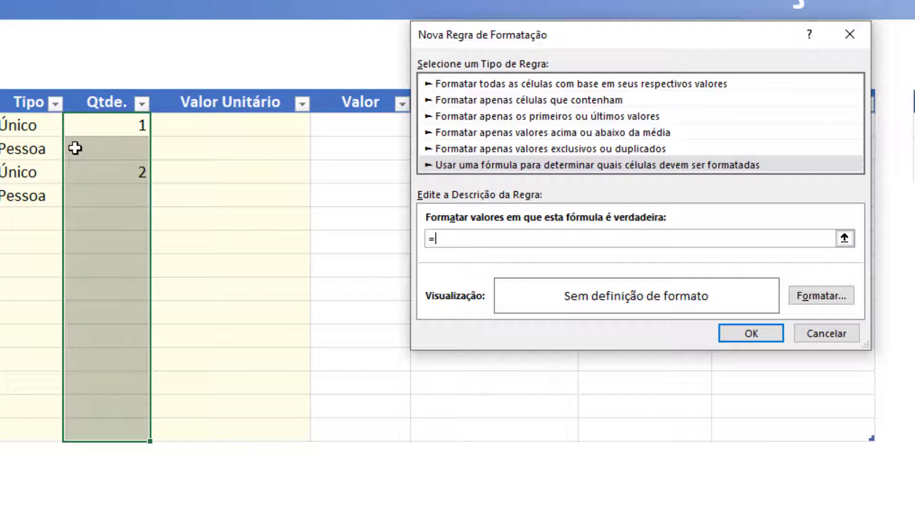
pyautogui.click(17, 126)
pyautogui.press('F4')
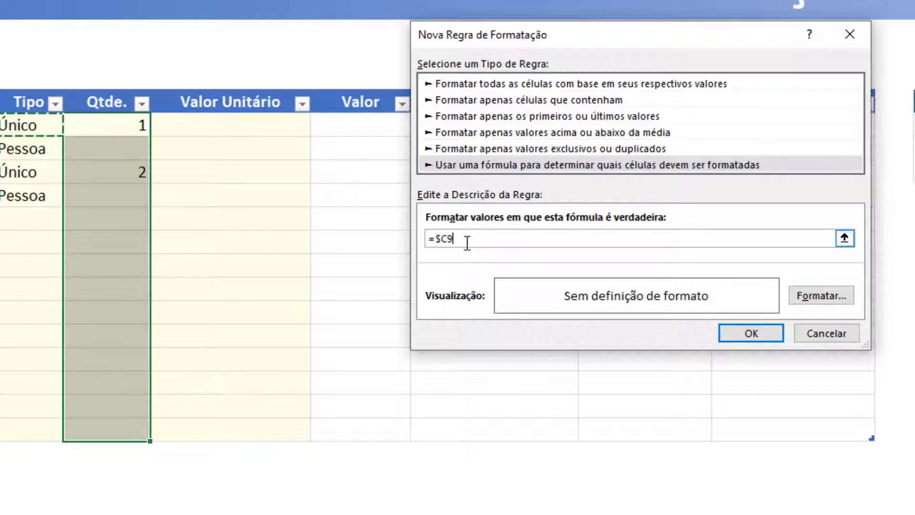
pyautogui.write('="Pessoa')
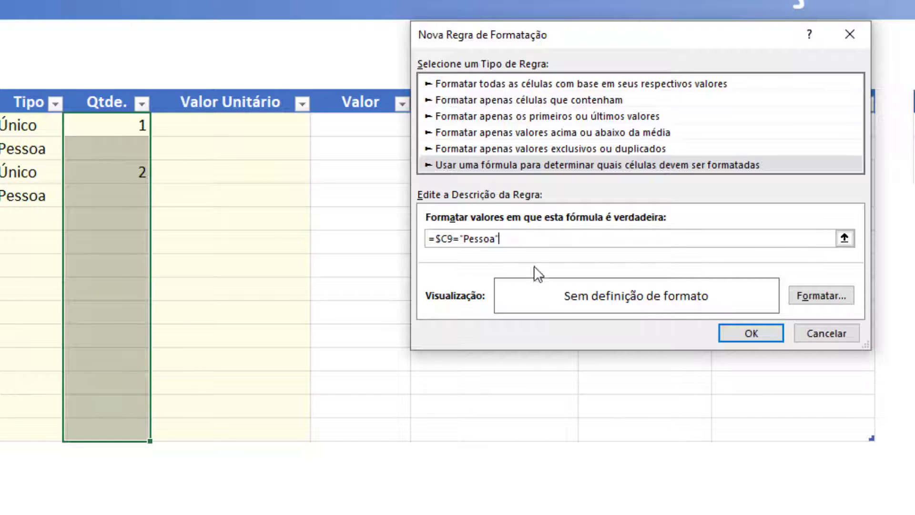
# Give the rule the custom number format ;;; and a no-color fill, and apply it to the Qtde. cells.
pyautogui.click(819, 300)
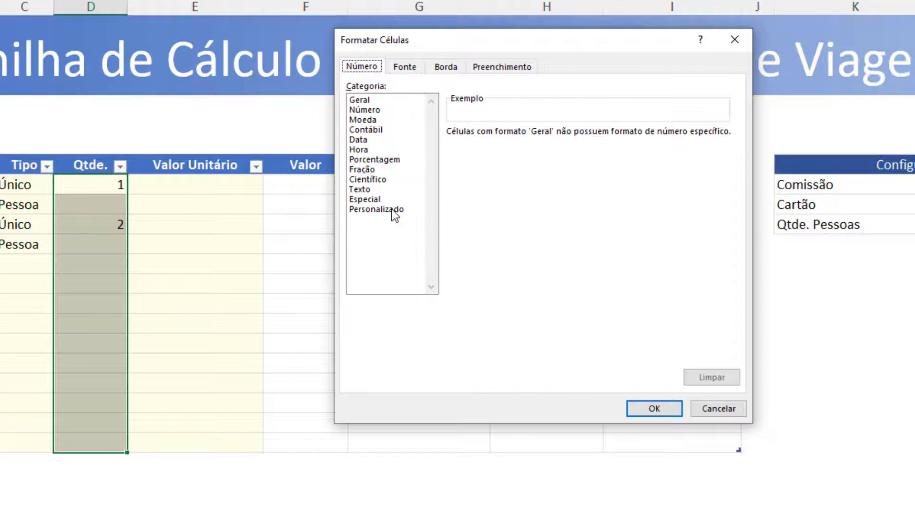
pyautogui.click(450, 161)
pyautogui.doubleClick(488, 145)
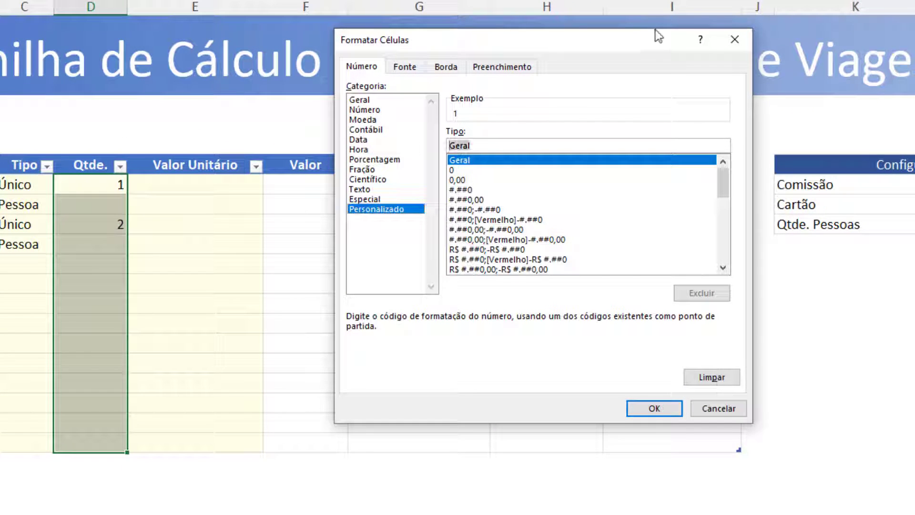
pyautogui.write(';;;')
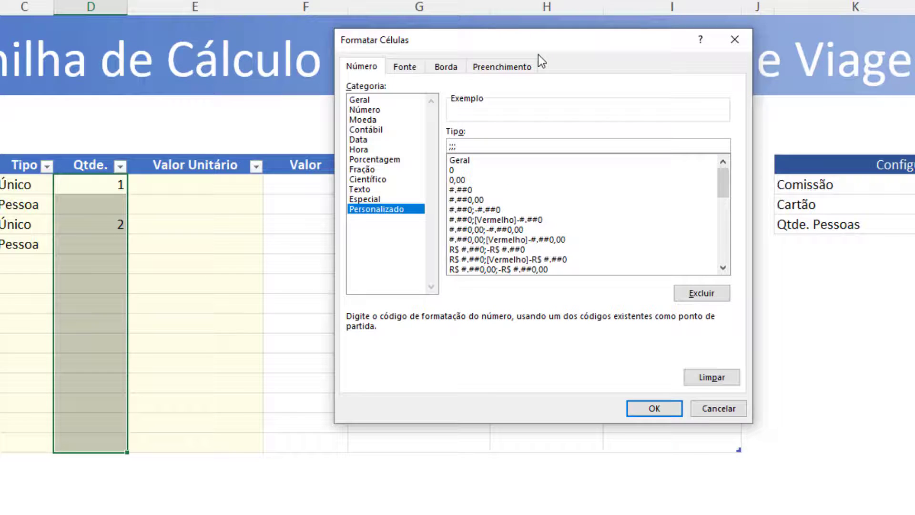
pyautogui.click(507, 67)
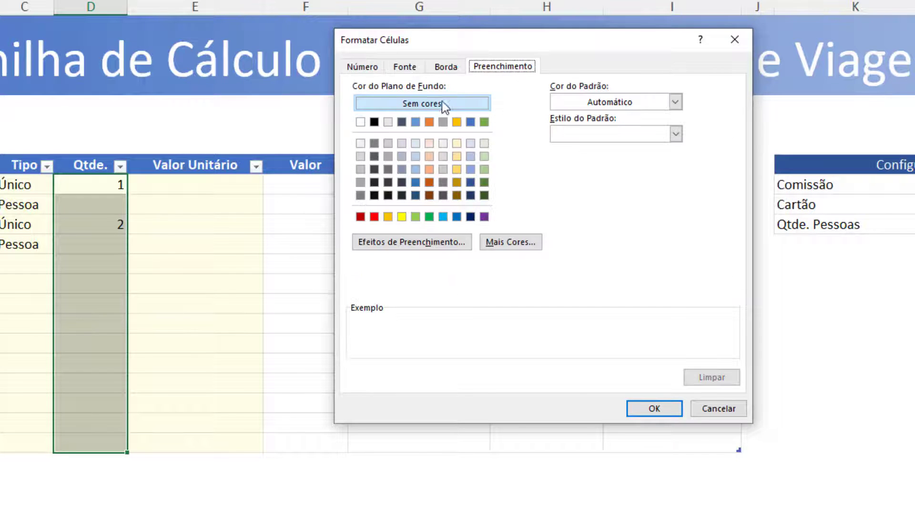
pyautogui.click(372, 106)
pyautogui.click(656, 409)
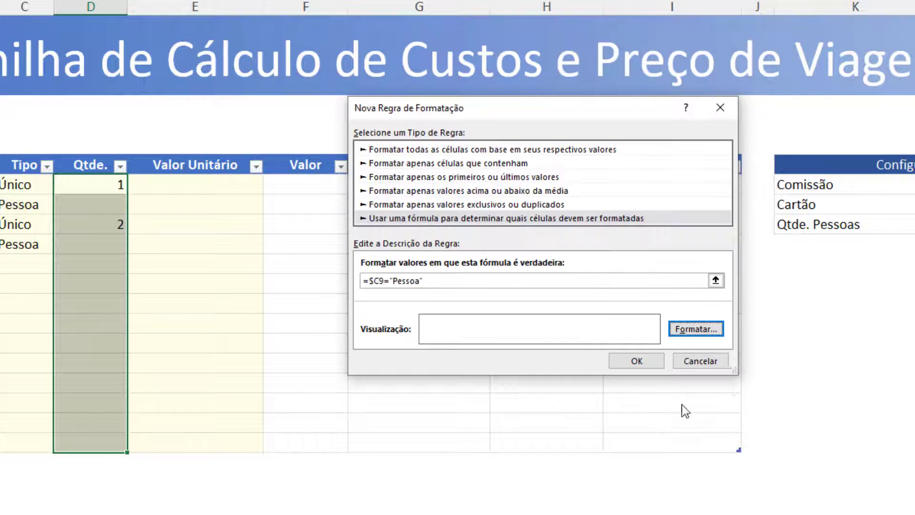
pyautogui.click(639, 362)
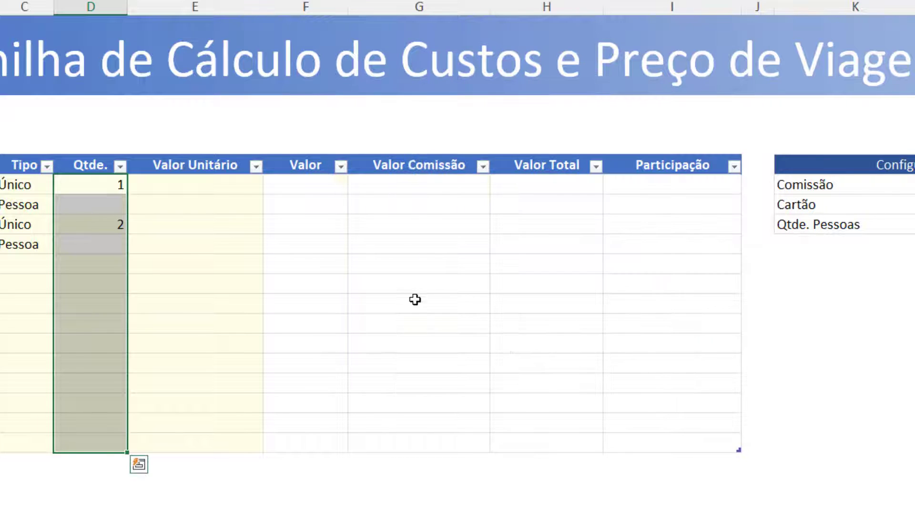
pyautogui.click(280, 247)
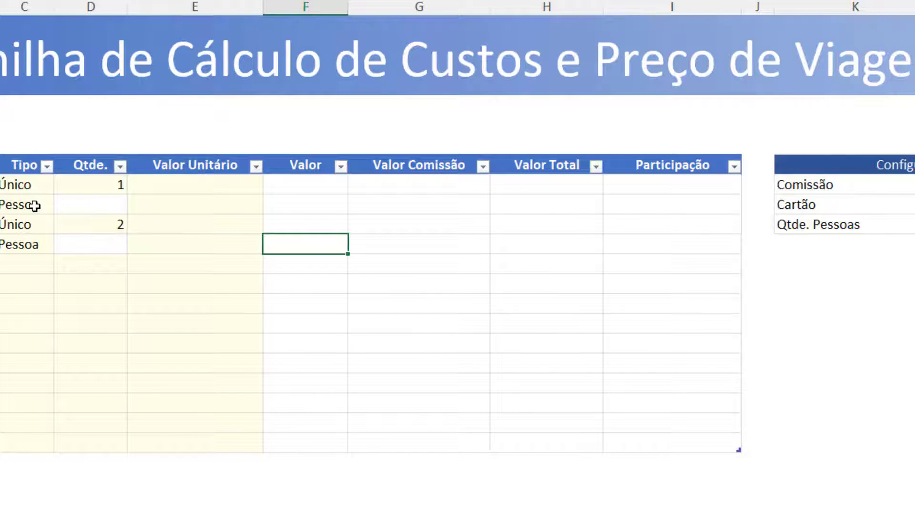
# Test the conditional formatting by choosing Pessoa as the Tipo in row 13, and undo that entry.
pyautogui.click(19, 262)
pyautogui.click(60, 265)
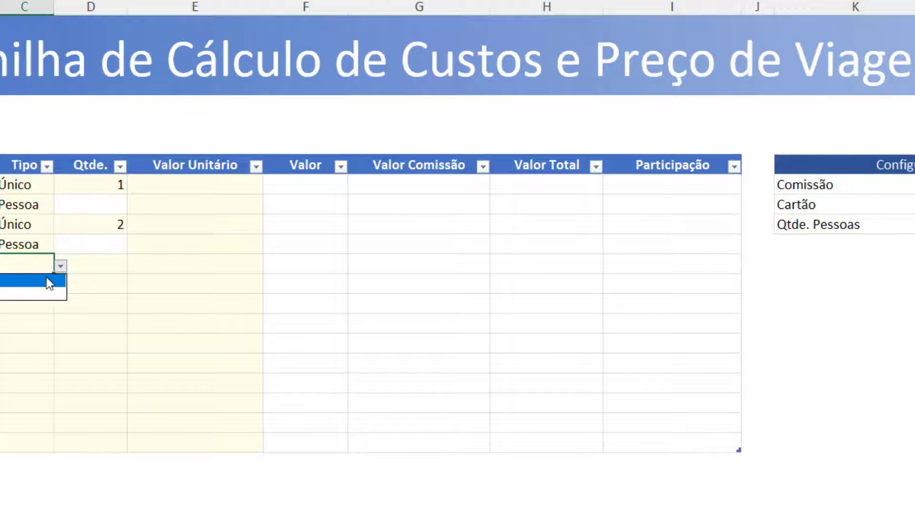
pyautogui.click(27, 295)
pyautogui.click(107, 269)
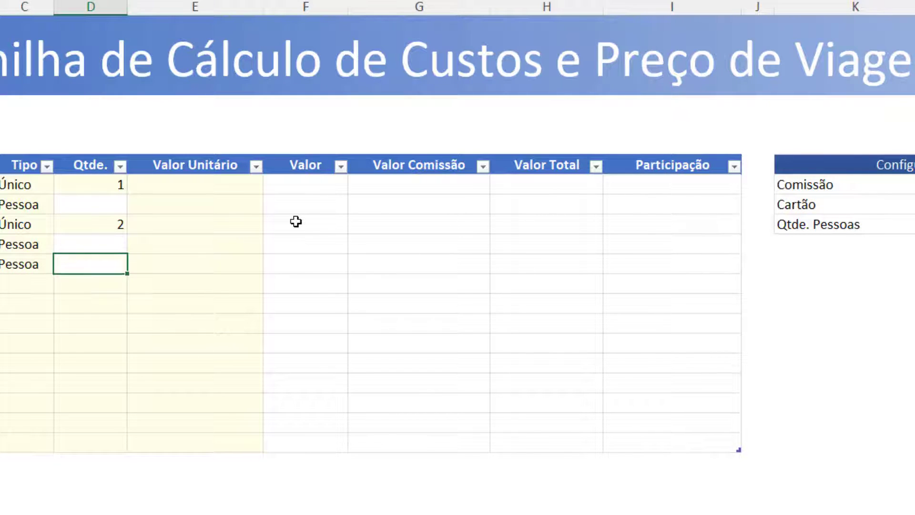
pyautogui.hotkey('ctrl', 'z')
pyautogui.press('Up')
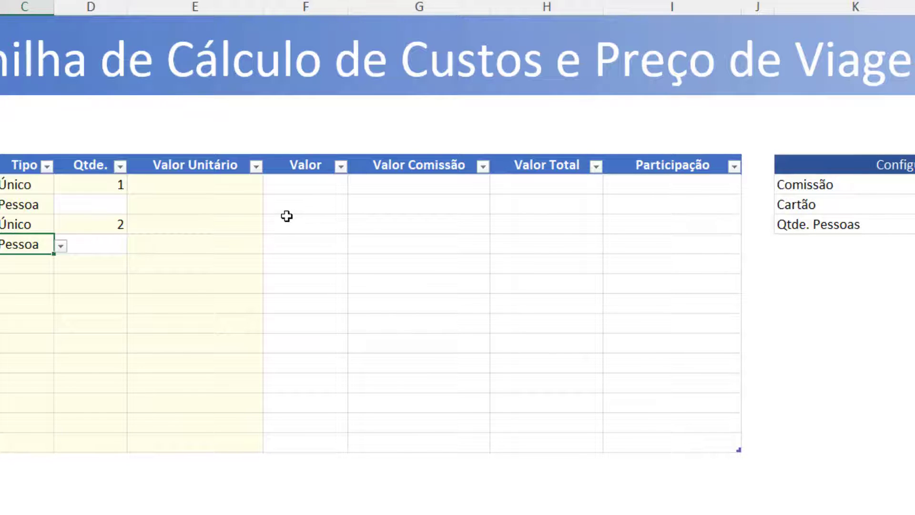
# Enter the Valor Unitário values 2000 for Ônibus, 180 for Hotel, 350 for Guia and 100 for Alimentação.
pyautogui.click(173, 181)
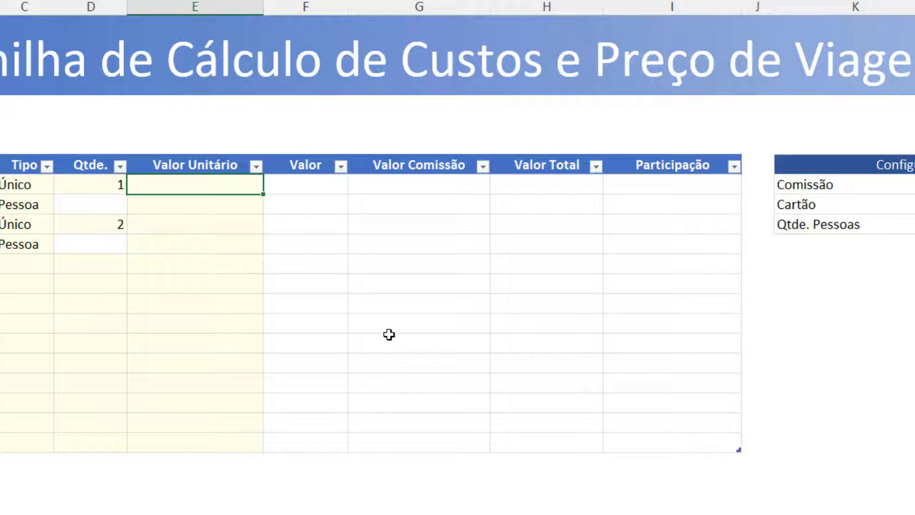
pyautogui.write('2000')
pyautogui.press('Return')
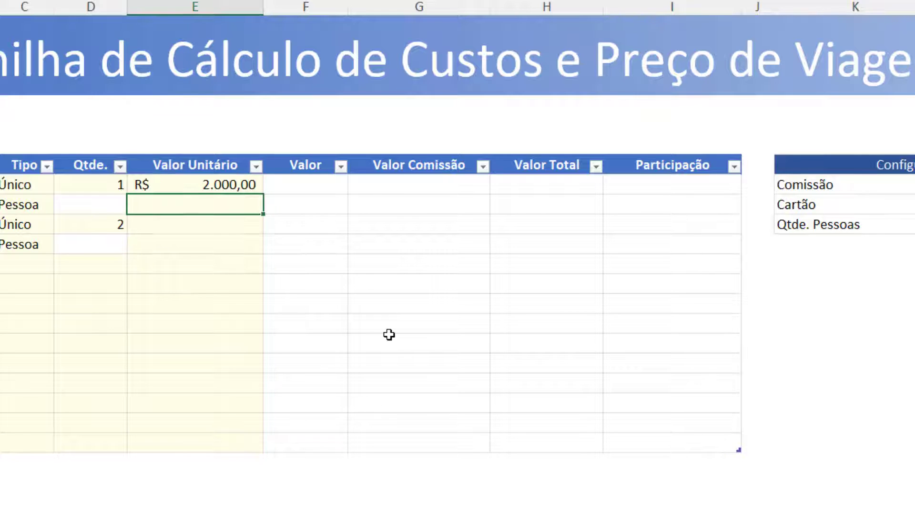
pyautogui.write('180')
pyautogui.press('Return')
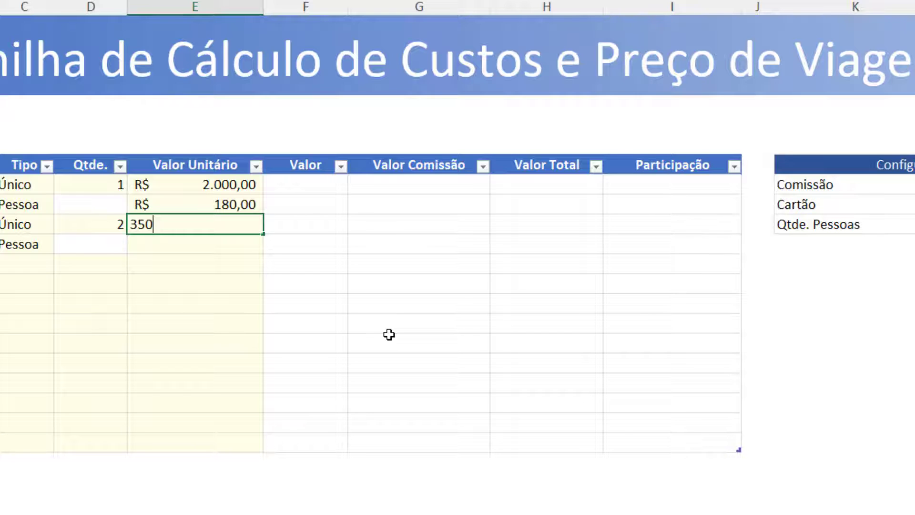
pyautogui.press('Return')
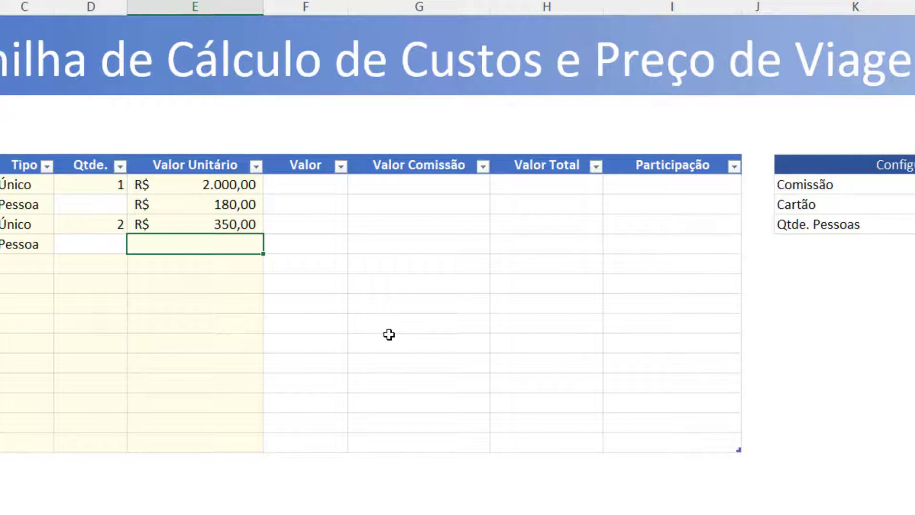
pyautogui.write('100')
pyautogui.press('Return')
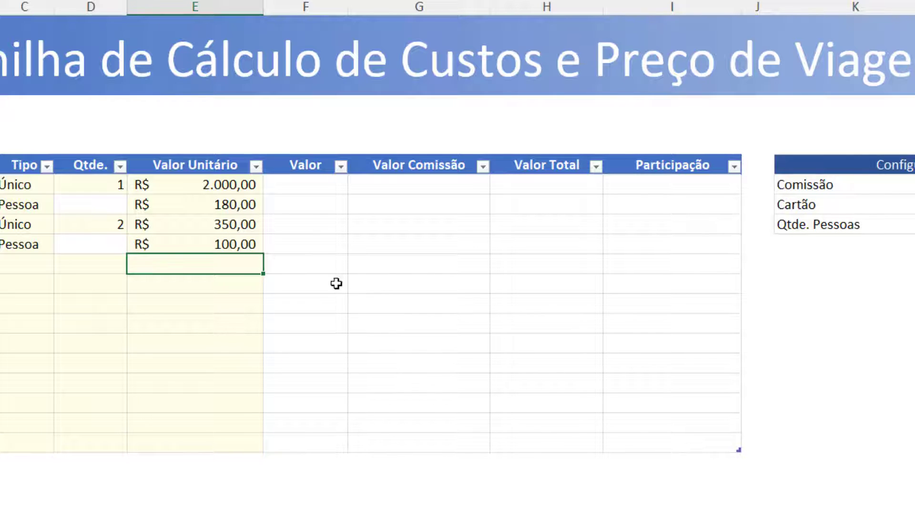
pyautogui.click(210, 205)
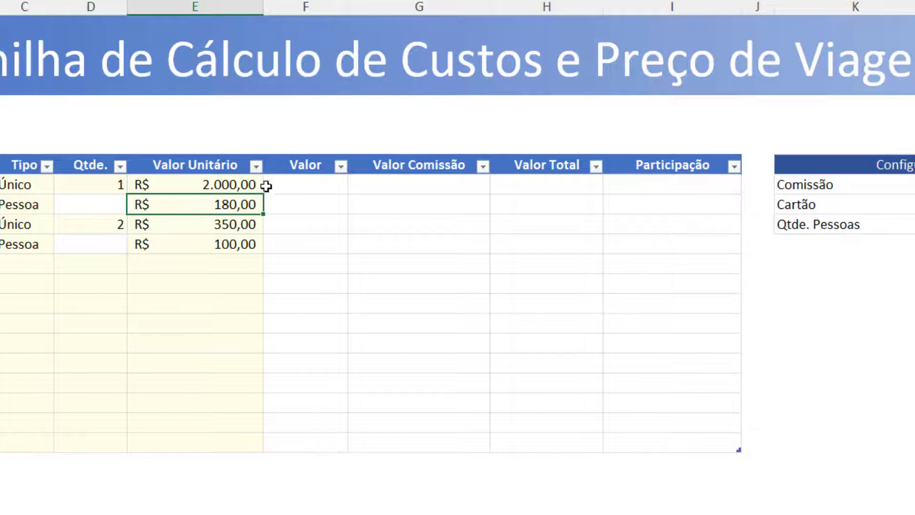
pyautogui.click(182, 183)
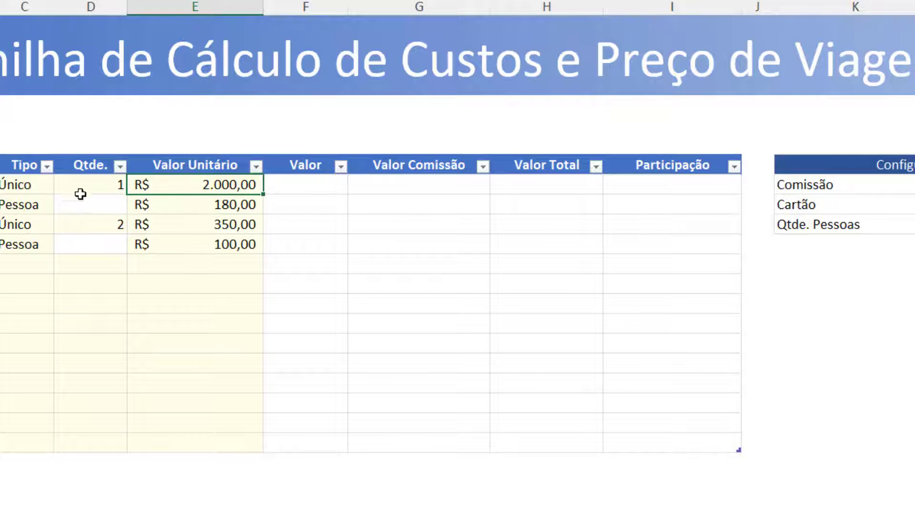
pyautogui.click(189, 224)
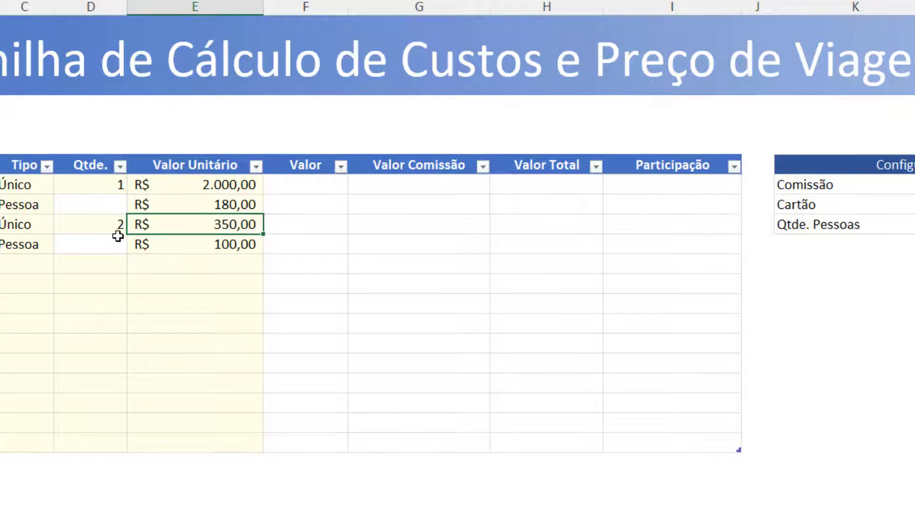
pyautogui.click(208, 245)
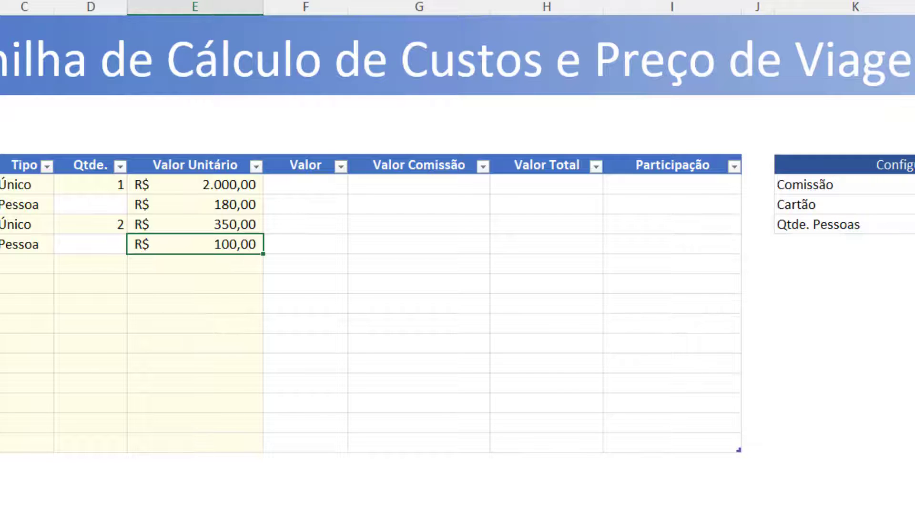
pyautogui.click(303, 187)
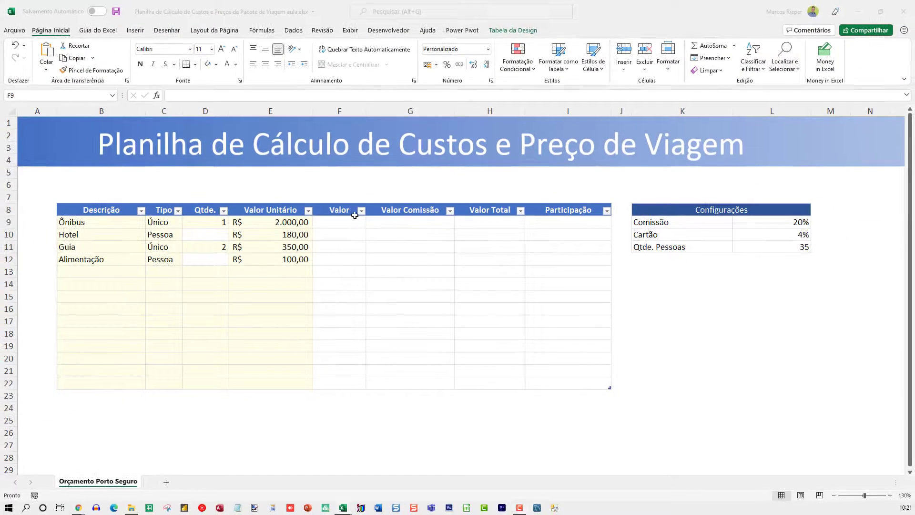
pyautogui.write('=se(')
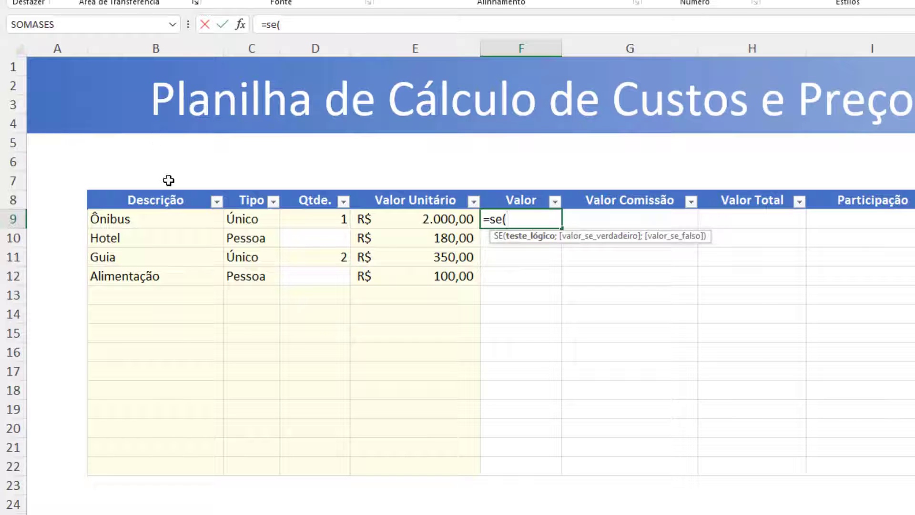
pyautogui.click(237, 220)
pyautogui.write('=')
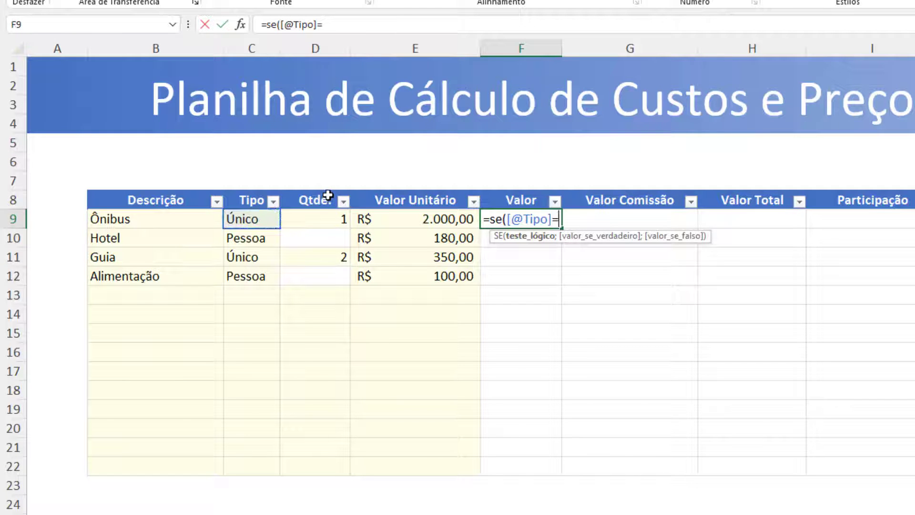
pyautogui.write('"Pessoa')
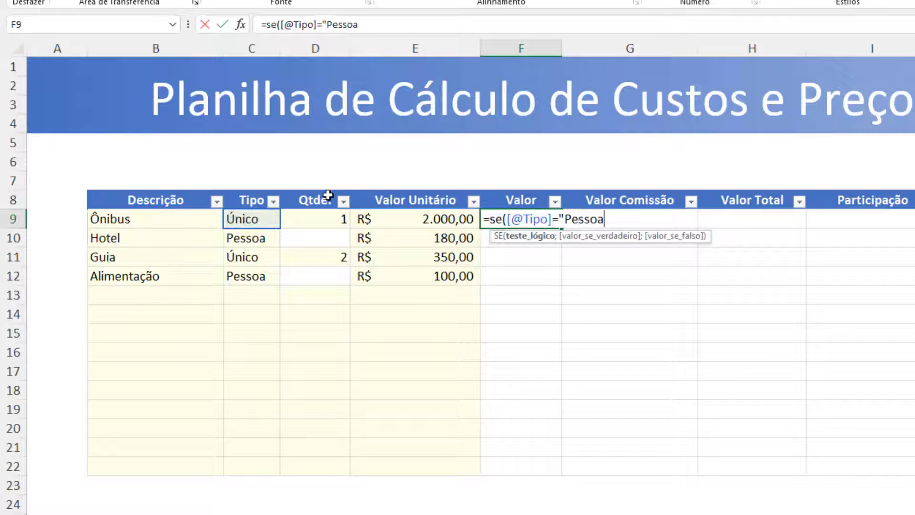
pyautogui.write('";')
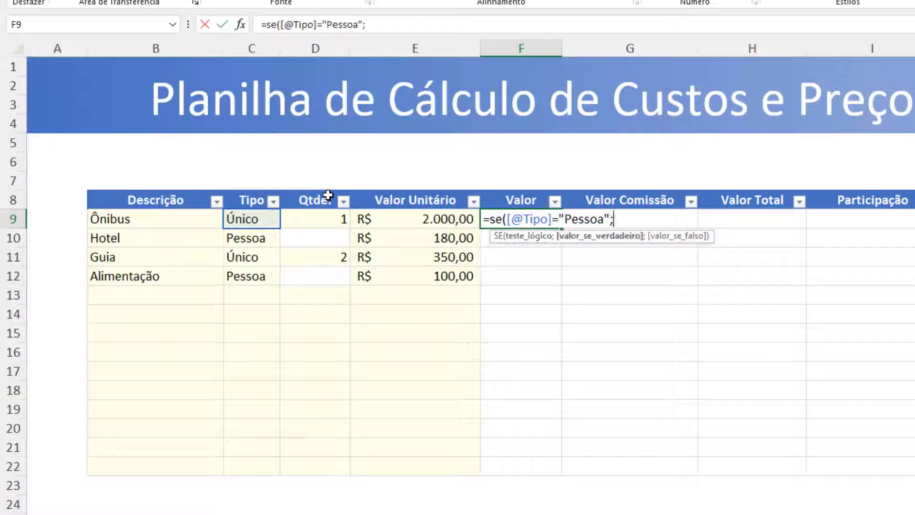
pyautogui.click(414, 217)
pyautogui.write('*')
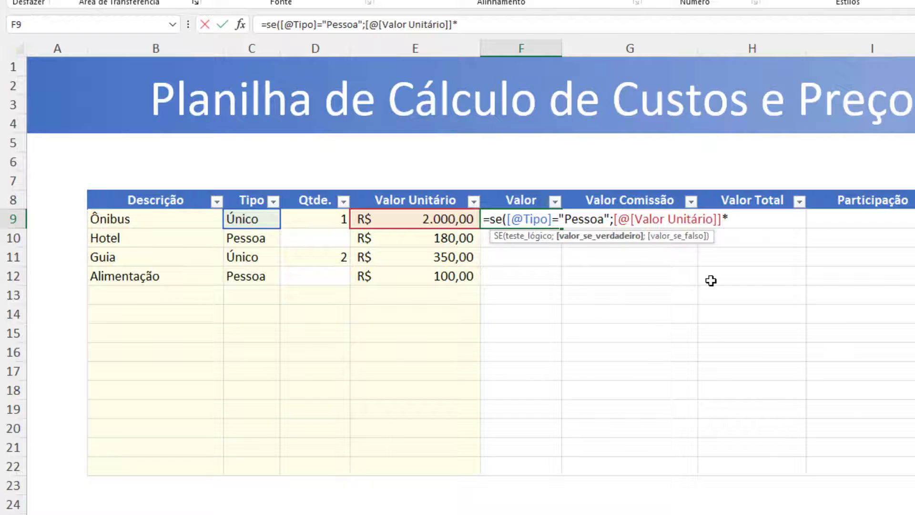
pyautogui.click(914, 257)
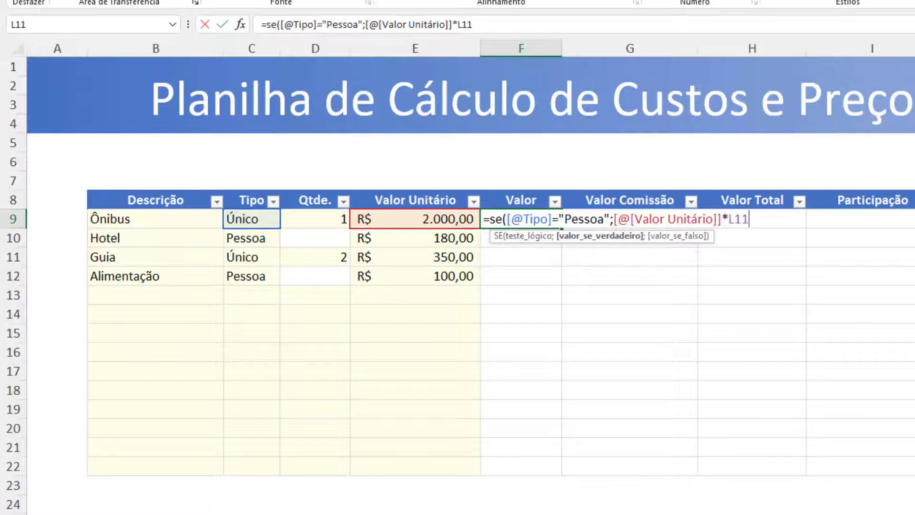
pyautogui.press('F4')
pyautogui.write(';')
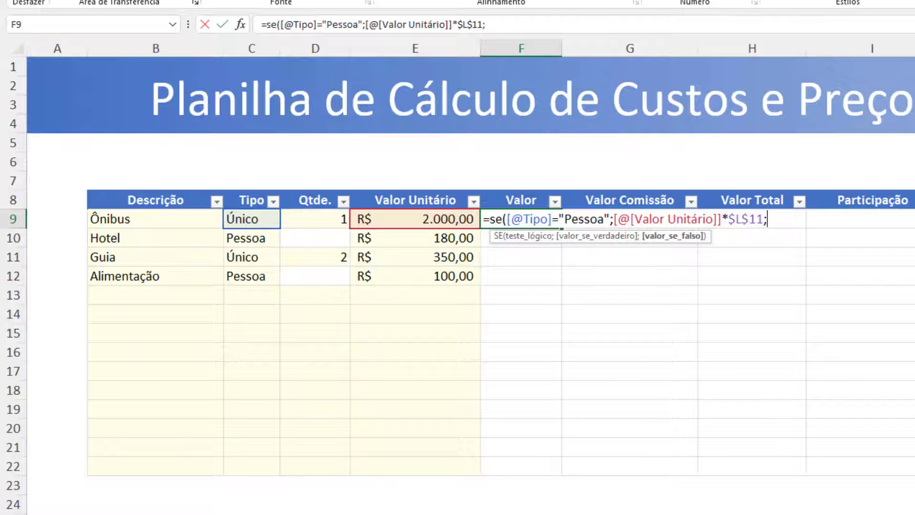
# Complete the Valor formula with [@[Qtde.]]*[@[Valor Unitário]] as the false result, and auto-fit the width of column F.
pyautogui.click(328, 221)
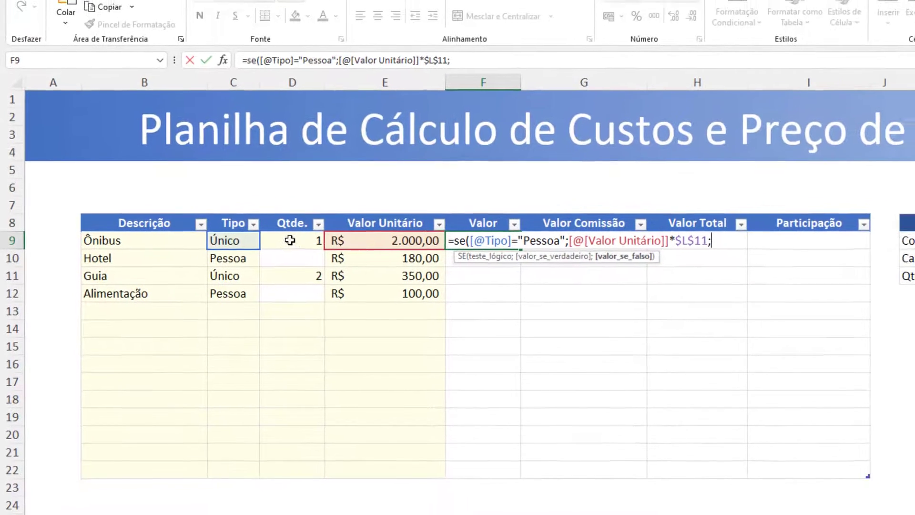
pyautogui.write('*')
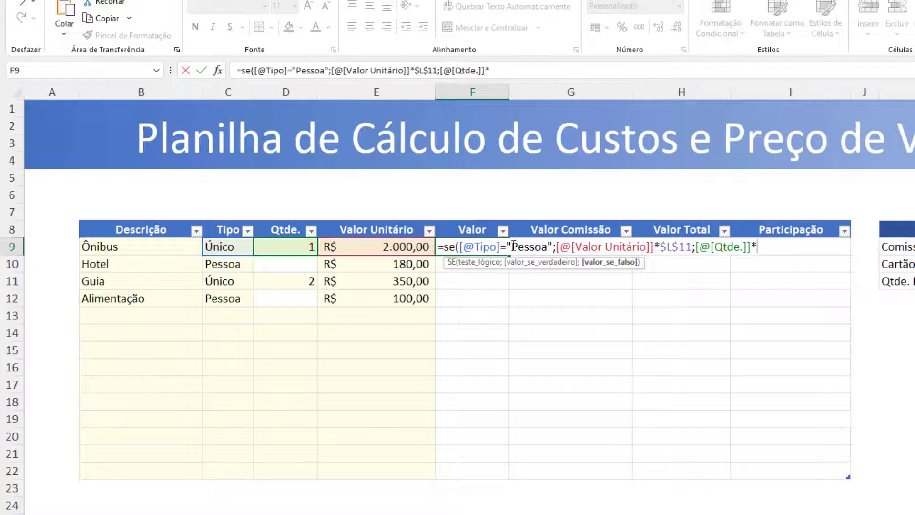
pyautogui.click(350, 242)
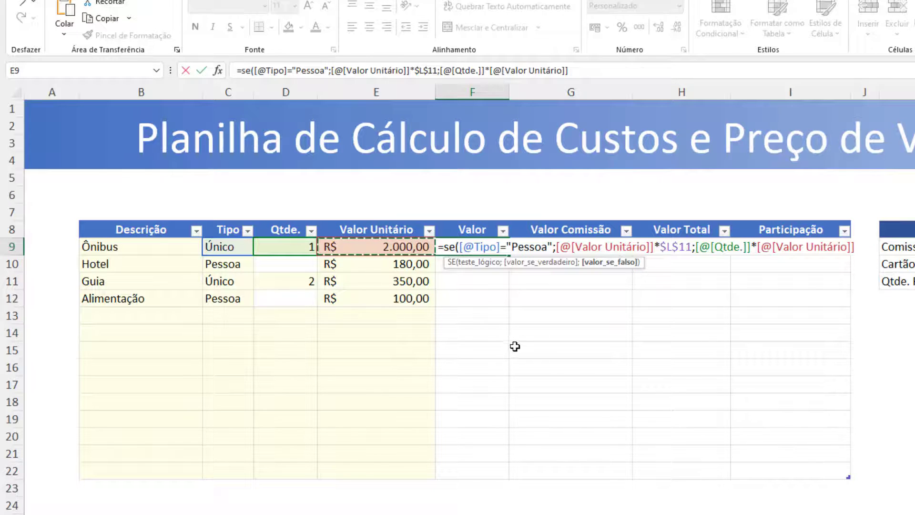
pyautogui.write(')')
pyautogui.press('Return')
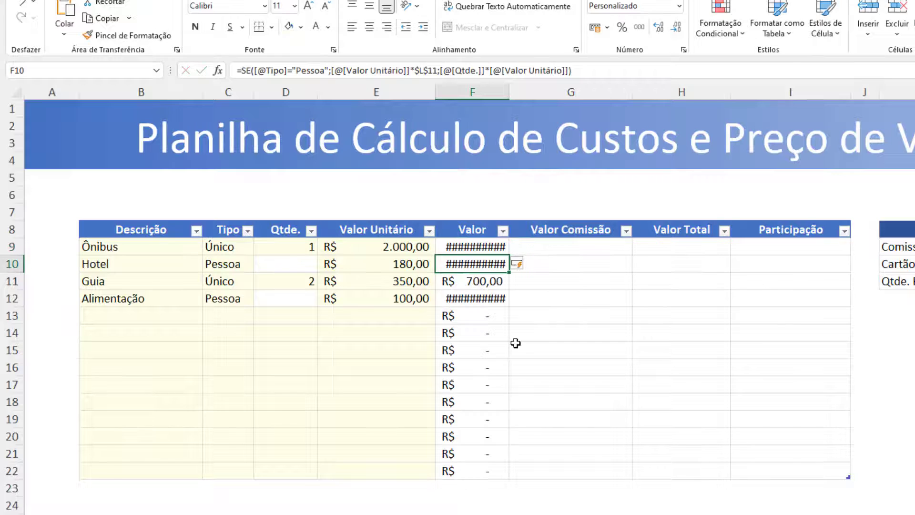
pyautogui.press('Up')
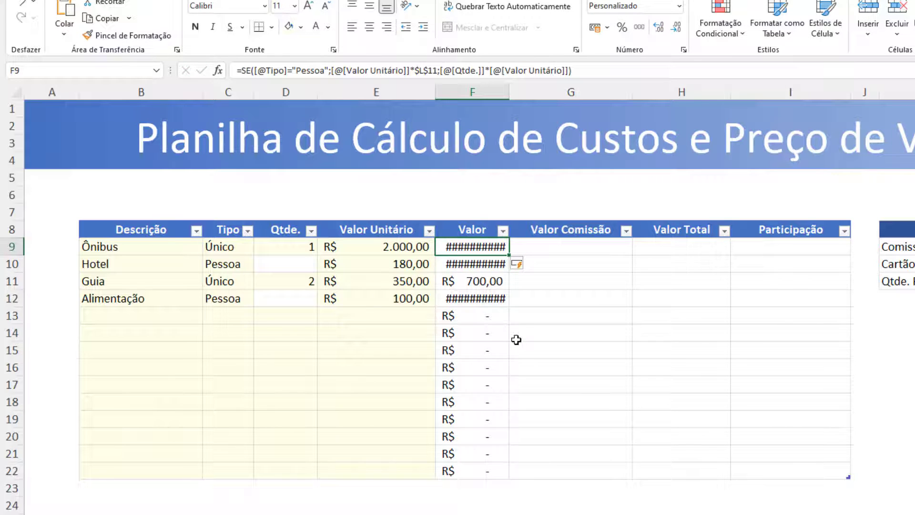
pyautogui.doubleClick(509, 92)
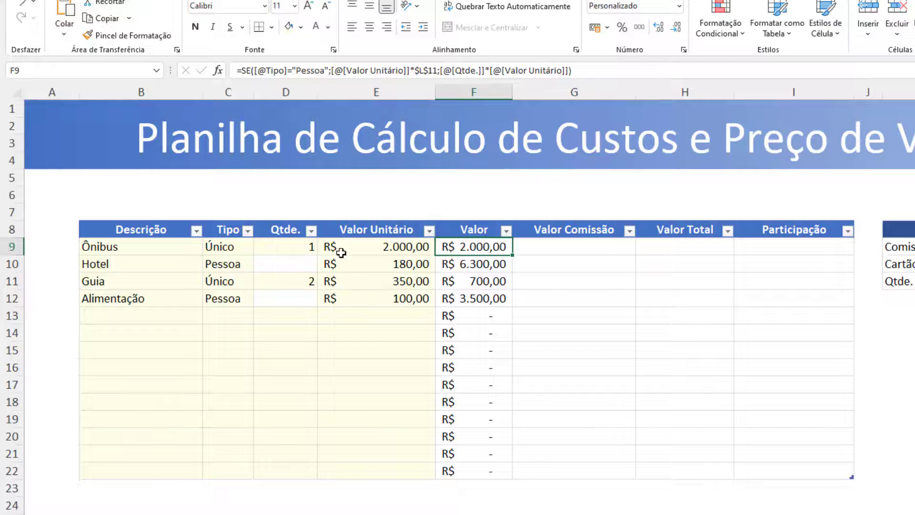
# Check the calculated Valor of Hotel, Guia and Alimentação against their type, quantity and unit value.
pyautogui.click(374, 266)
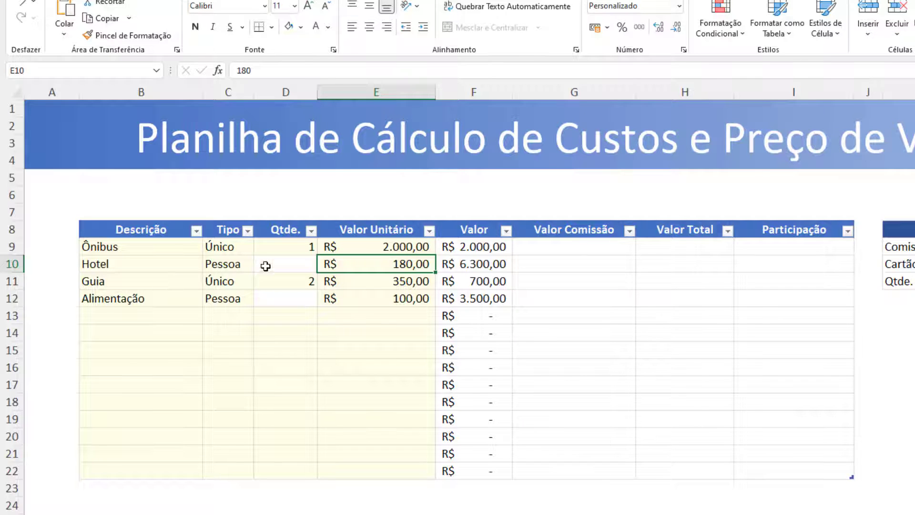
pyautogui.click(401, 282)
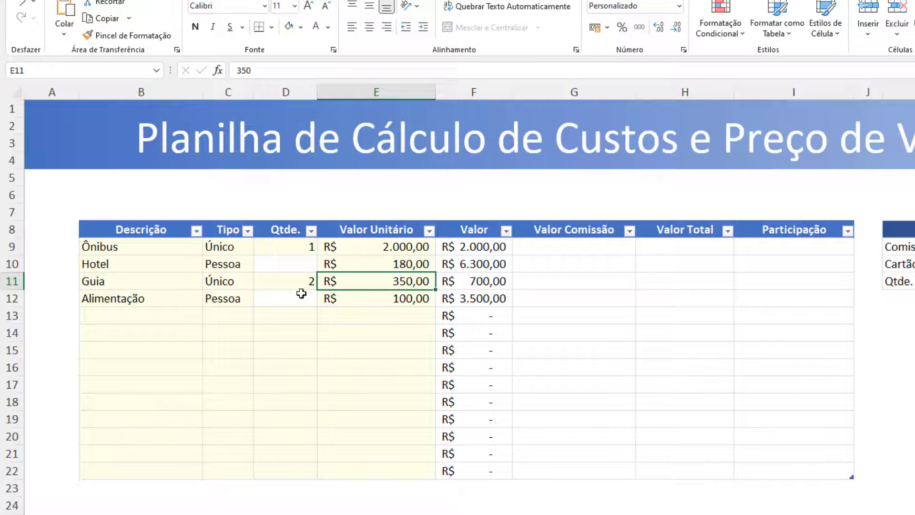
pyautogui.click(474, 278)
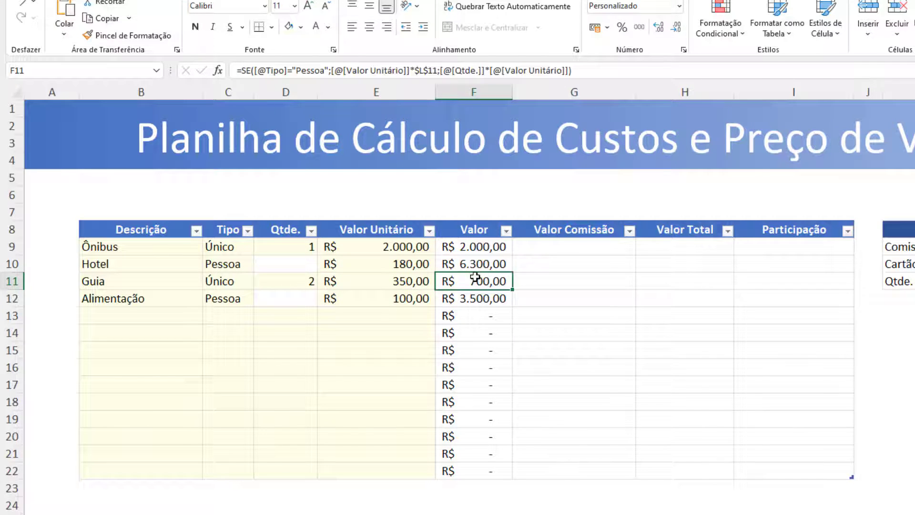
pyautogui.click(404, 299)
pyautogui.click(491, 299)
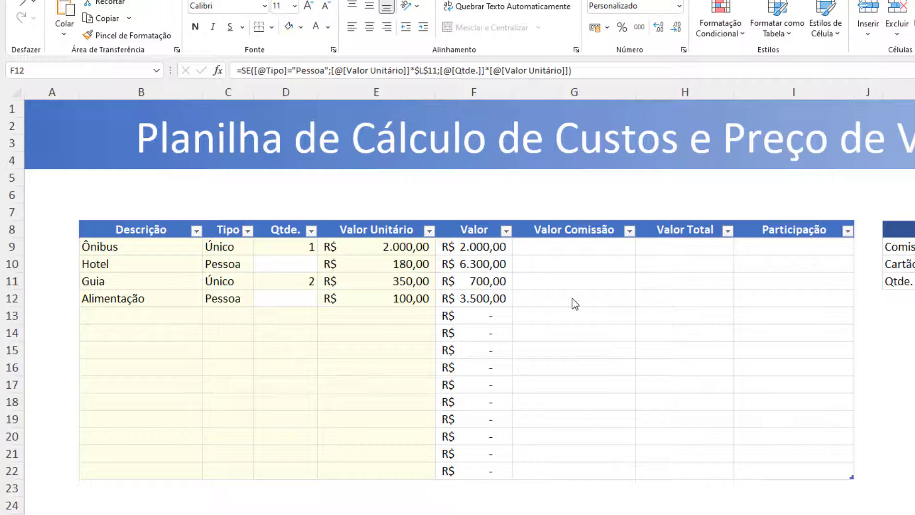
pyautogui.click(572, 252)
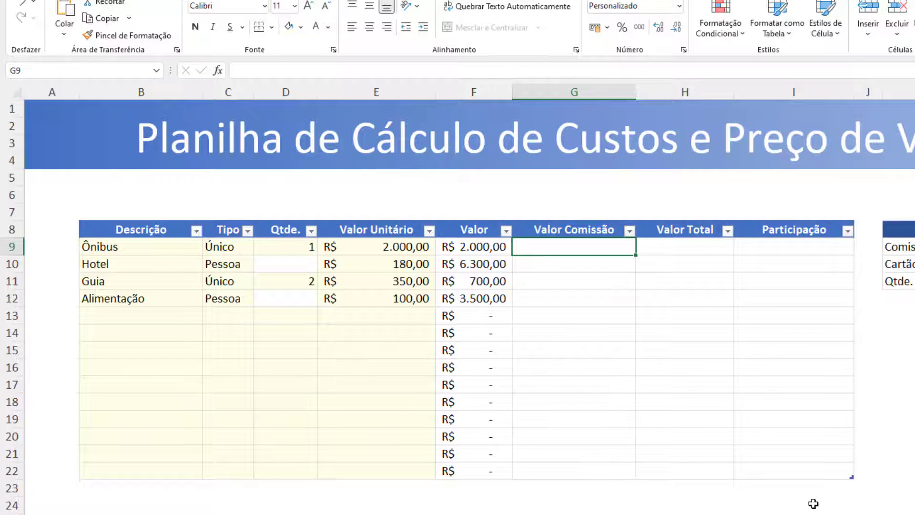
pyautogui.write('=')
pyautogui.press('Left')
pyautogui.write('*')
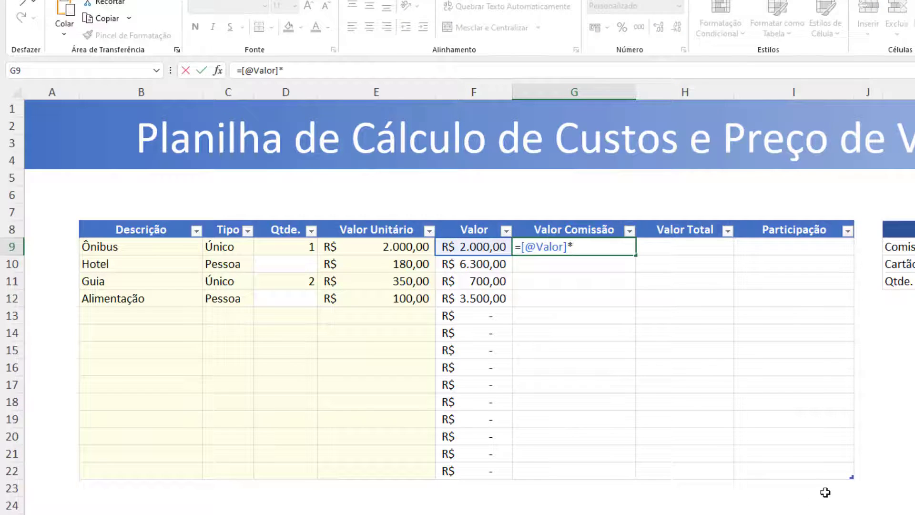
pyautogui.click(914, 246)
pyautogui.press('F4')
pyautogui.hotkey('ctrl', 'Return')
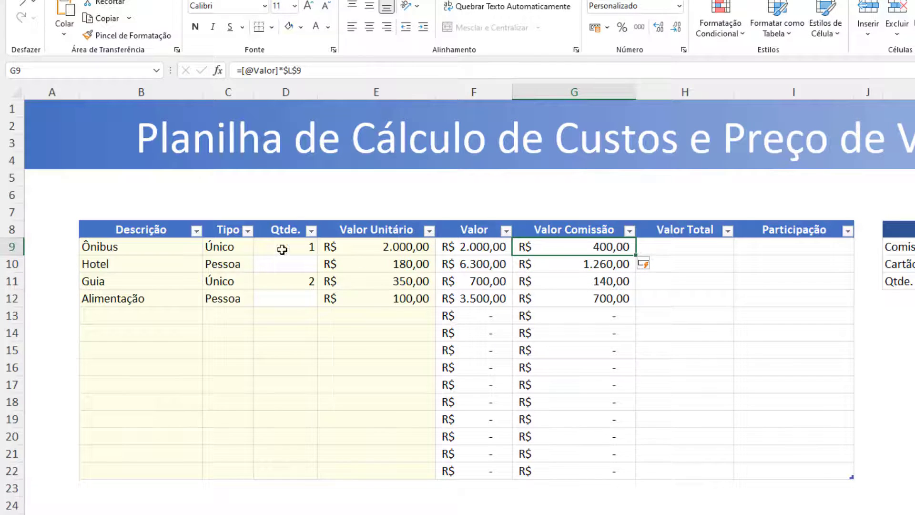
pyautogui.click(576, 266)
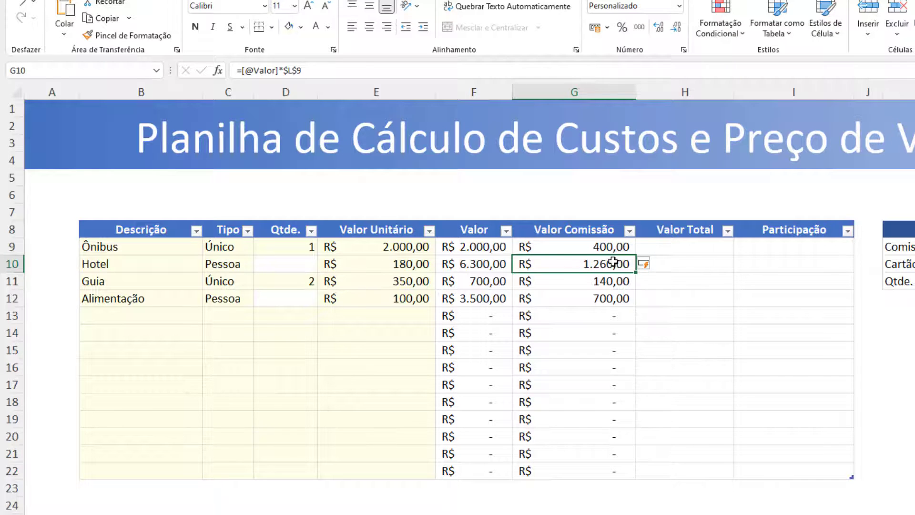
pyautogui.click(565, 301)
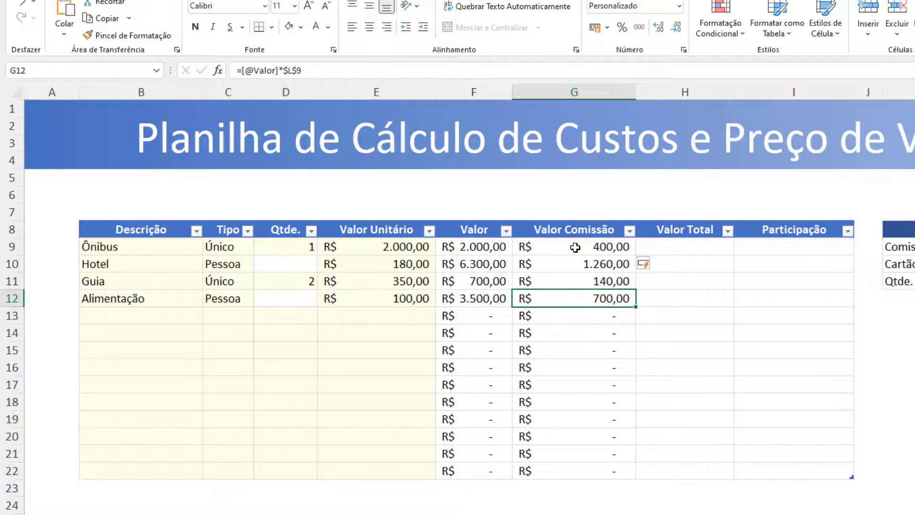
pyautogui.click(658, 242)
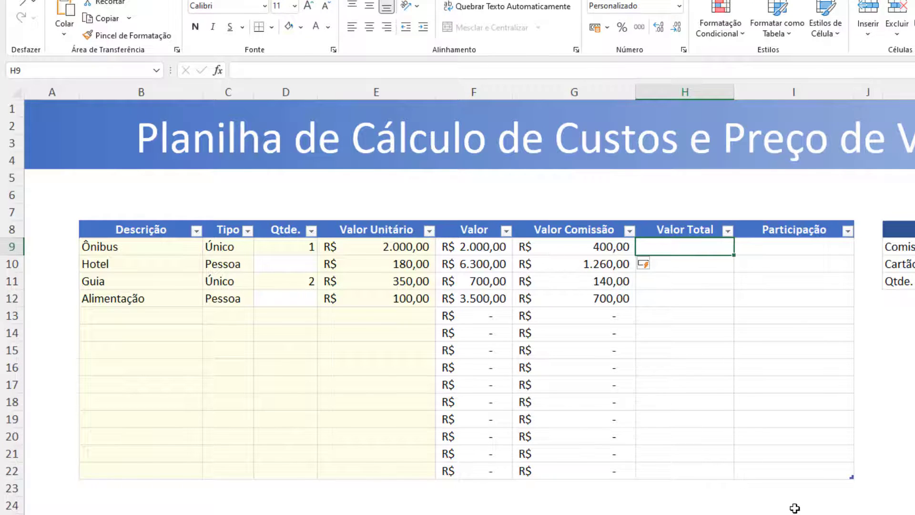
pyautogui.write('=')
pyautogui.press('Left')
pyautogui.press('Left')
pyautogui.write('+')
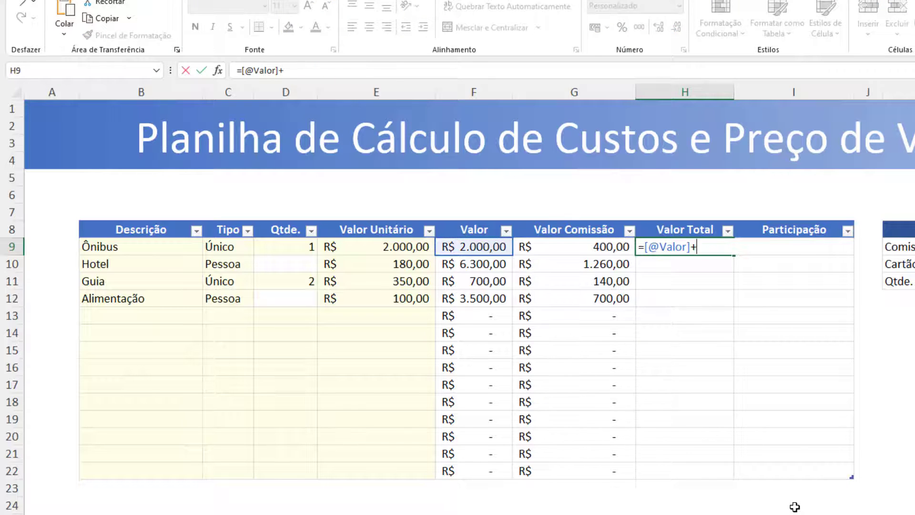
pyautogui.press('Left')
pyautogui.press('Return')
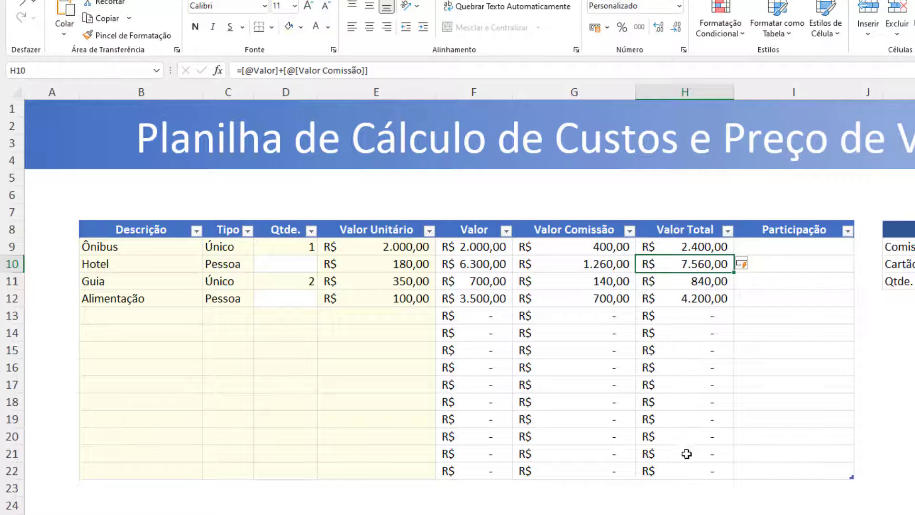
pyautogui.moveTo(690, 248); pyautogui.dragTo(679, 462)
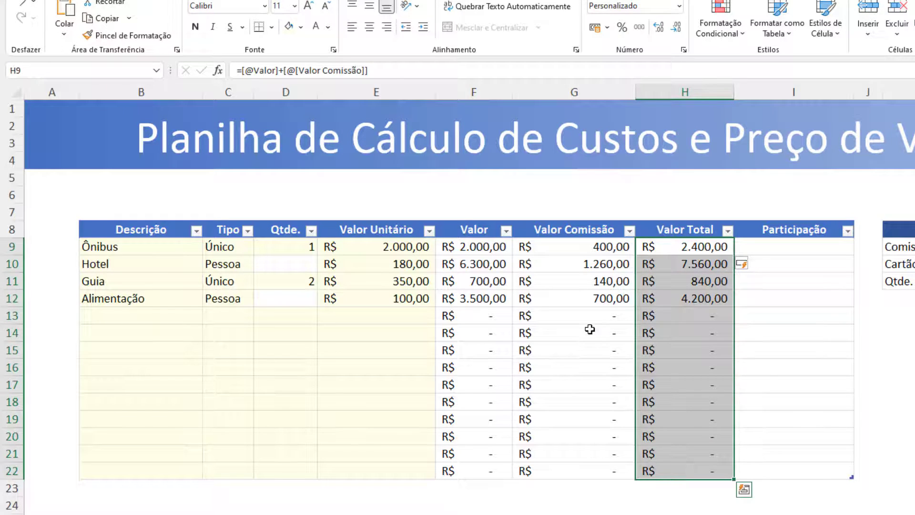
pyautogui.moveTo(597, 250); pyautogui.dragTo(583, 496)
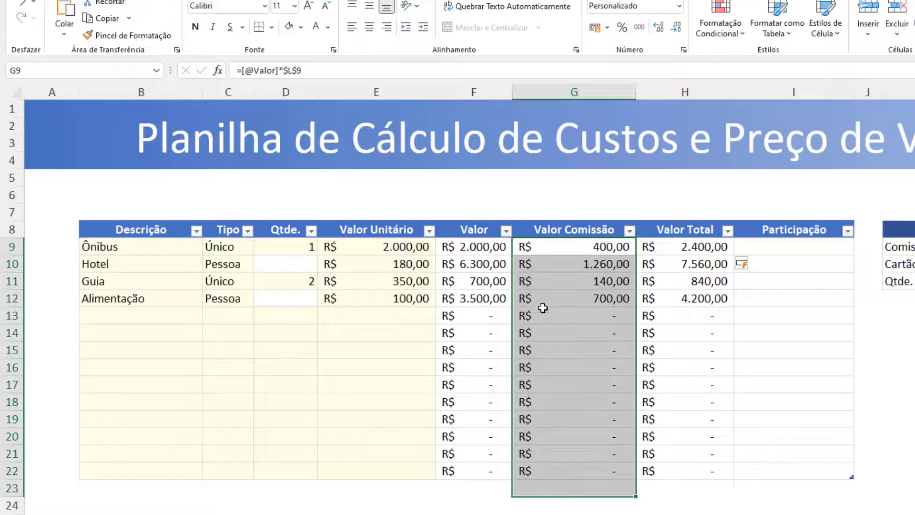
pyautogui.moveTo(477, 246); pyautogui.dragTo(485, 472)
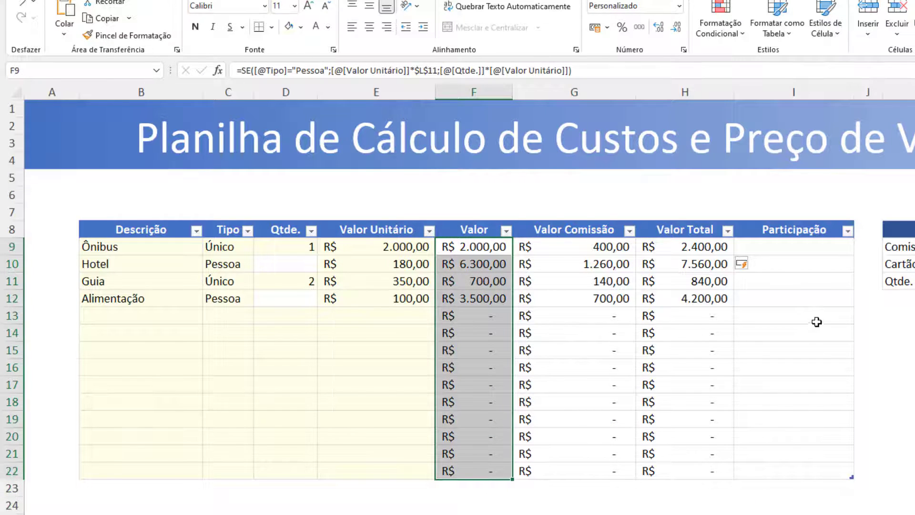
# Fill the Participação column with the formula =SEERRO([@[Valor Total]]/SOMA([Valor Total]);0).
pyautogui.click(781, 248)
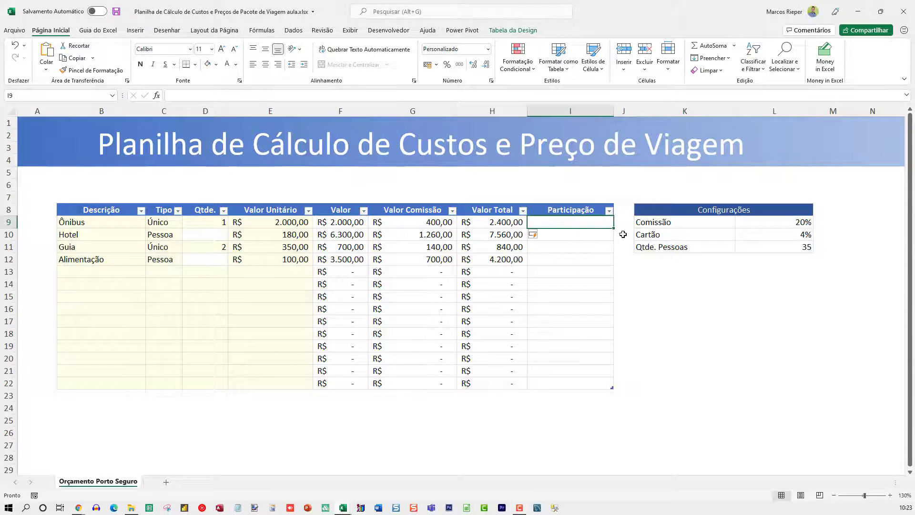
pyautogui.write('=S')
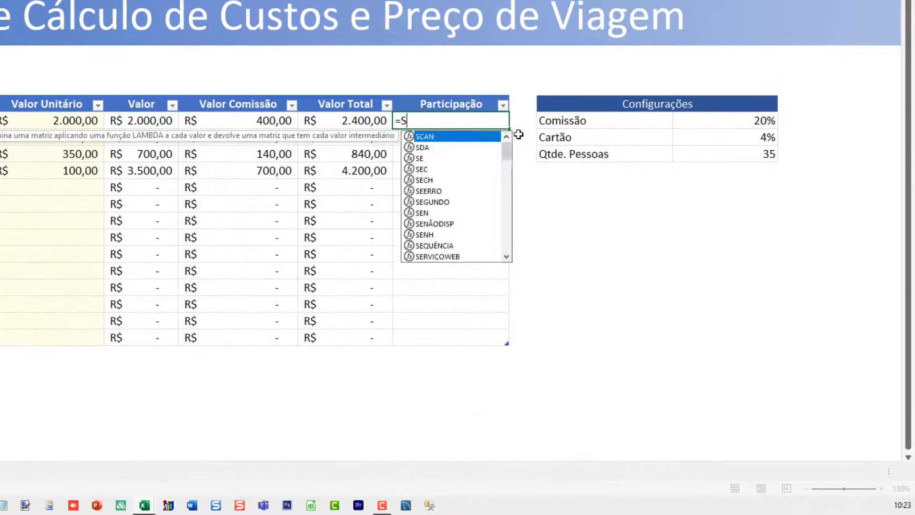
pyautogui.write('EERRO(')
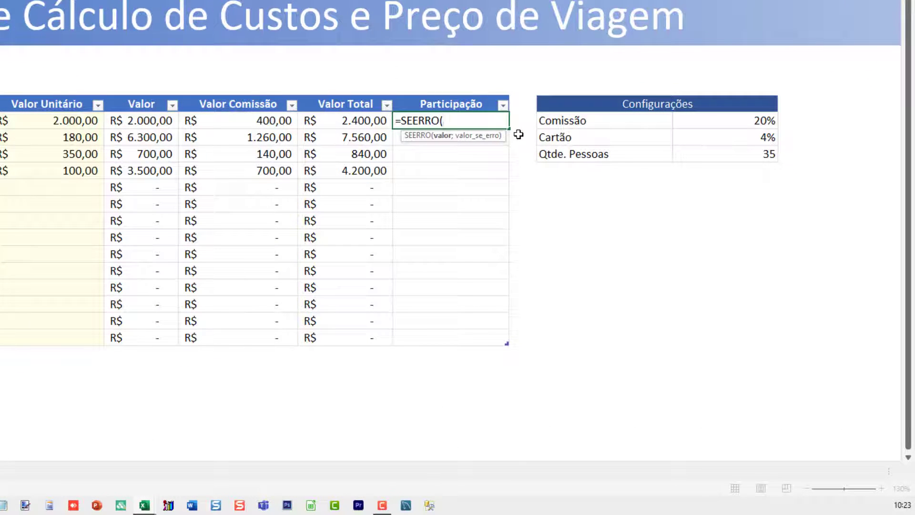
pyautogui.press('Left')
pyautogui.write('/')
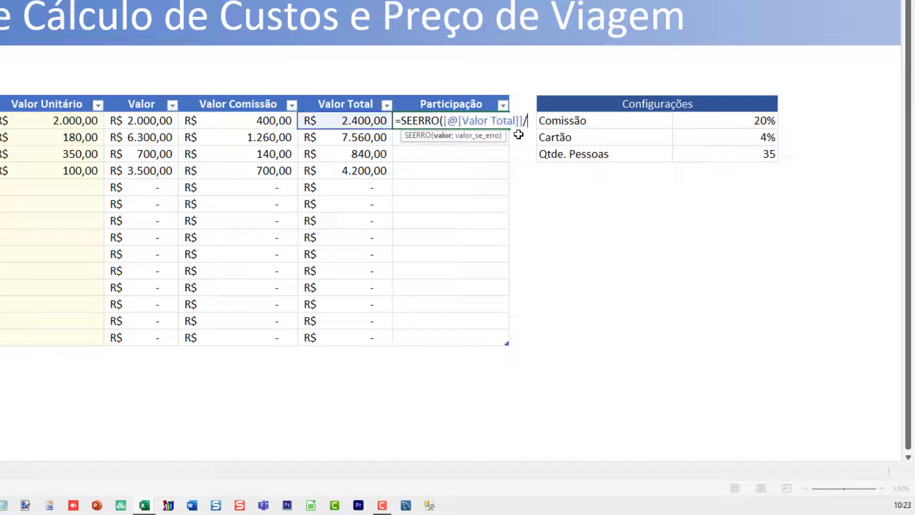
pyautogui.write('SOMA')
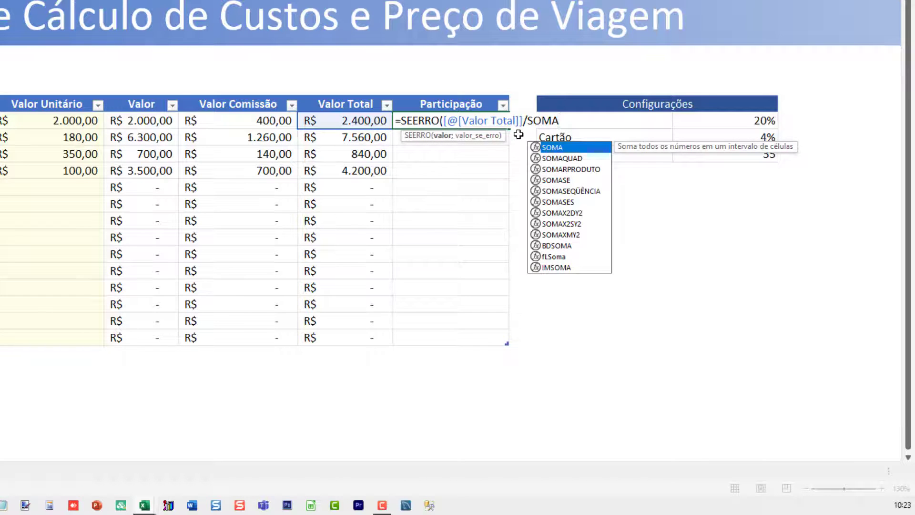
pyautogui.write('(')
pyautogui.press('Left')
pyautogui.hotkey('ctrl', 'shift', 'Down')
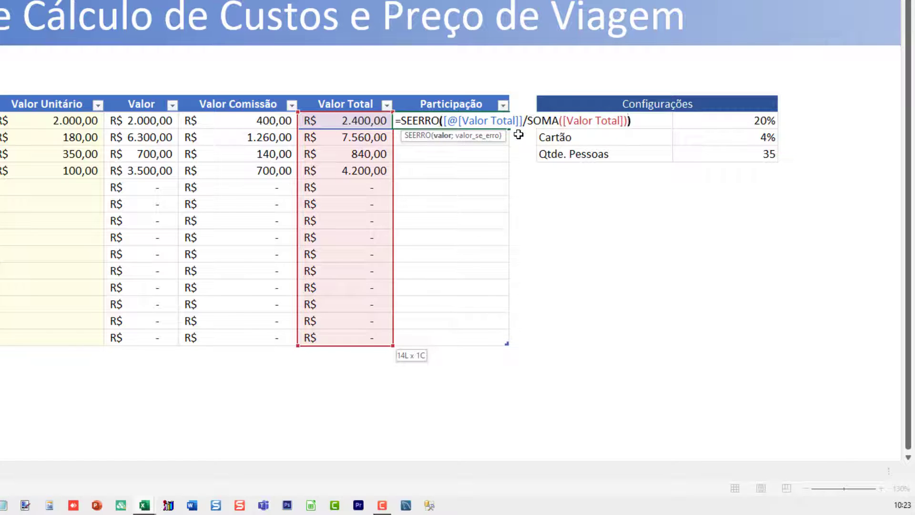
pyautogui.press('BackSpace')
pyautogui.write(';0)')
pyautogui.press('Up')
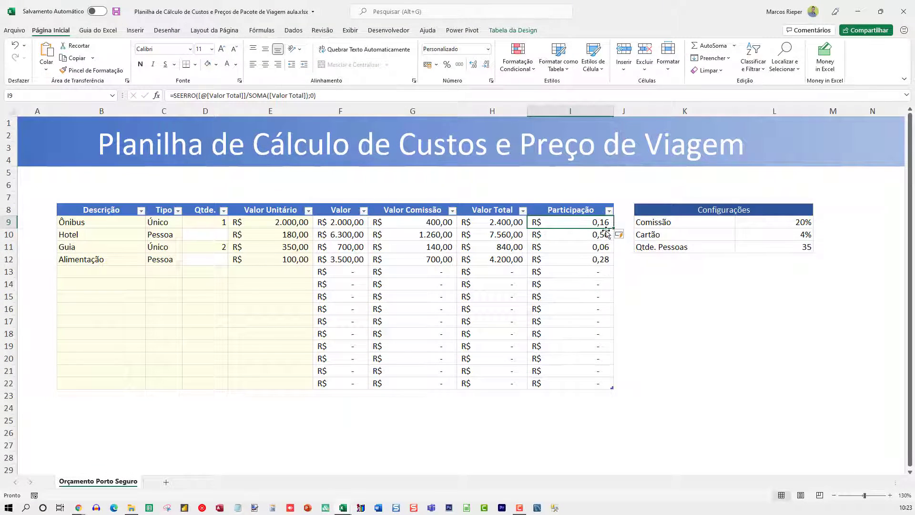
# Format the Participação values in I9:I22 as percentages and add blue gradient-fill data bars to them.
pyautogui.keyDown('shift'); pyautogui.click(570, 383); pyautogui.keyUp('shift')
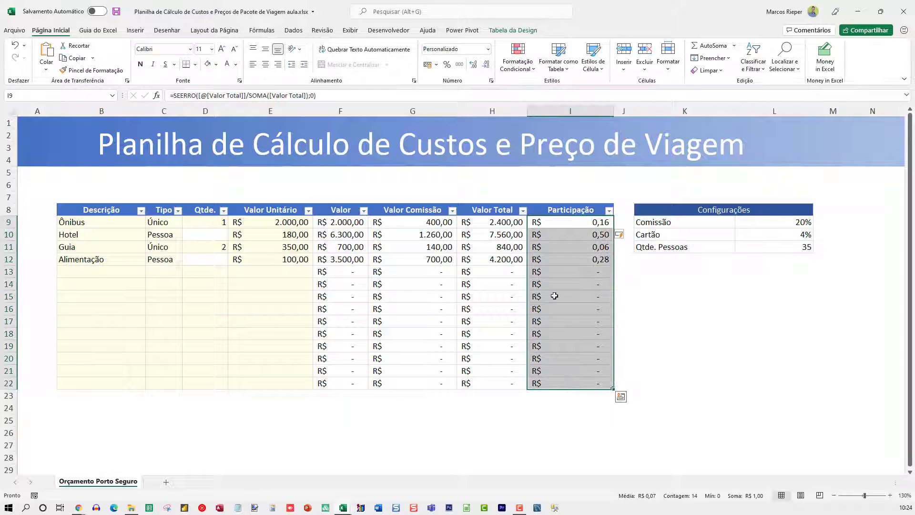
pyautogui.click(447, 65)
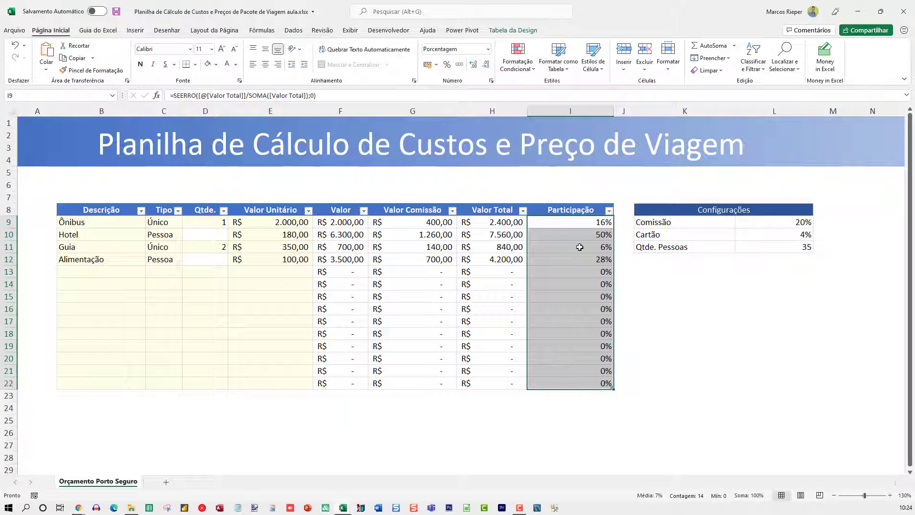
pyautogui.click(528, 70)
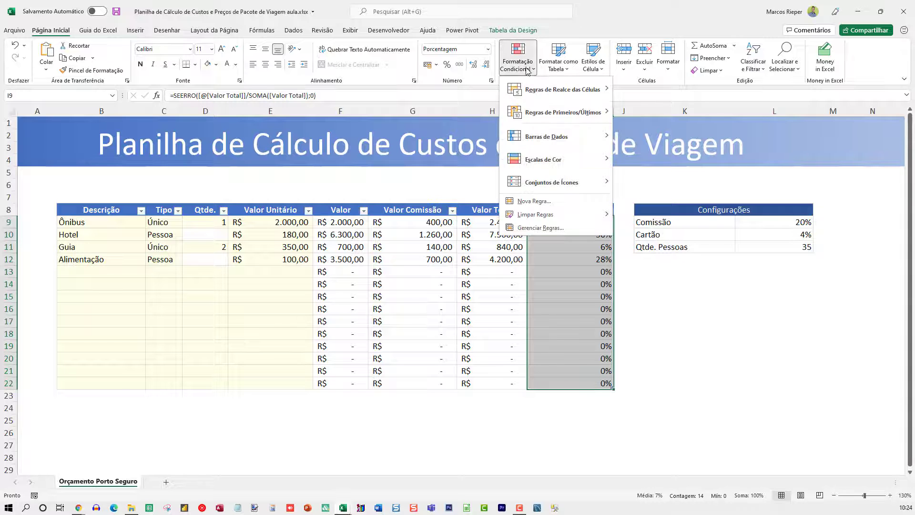
pyautogui.moveTo(540, 159)
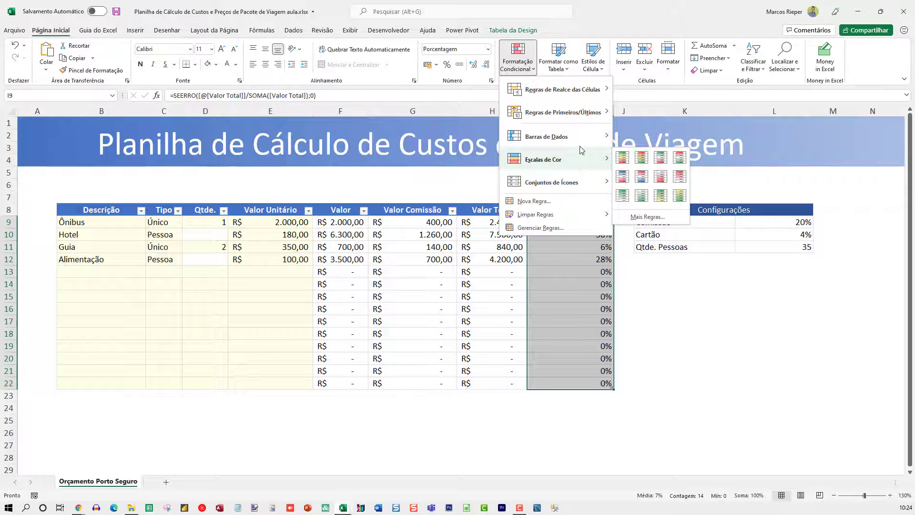
pyautogui.moveTo(575, 142)
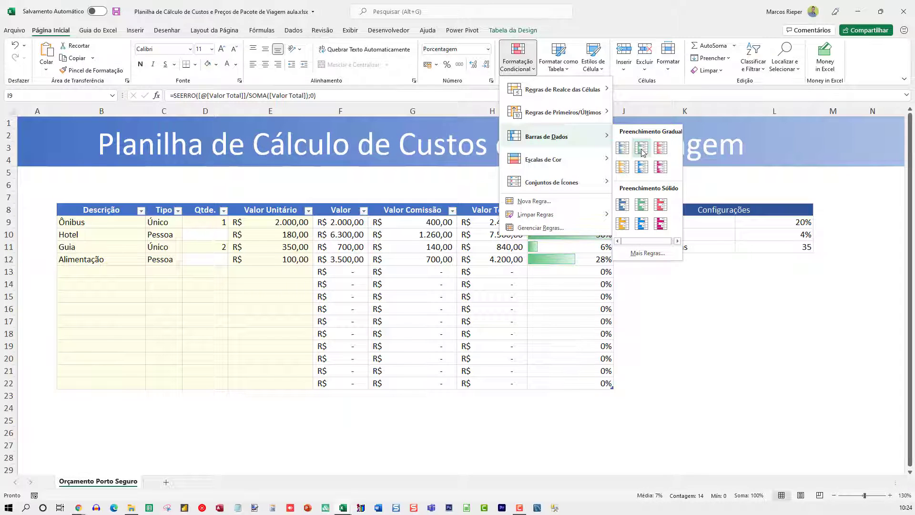
pyautogui.click(643, 167)
pyautogui.click(659, 318)
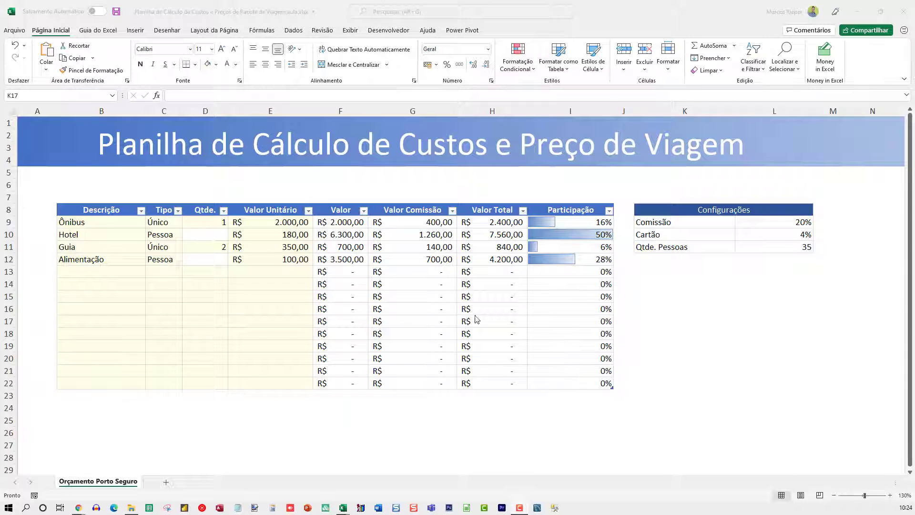
# Change the font colour of the calculated cells F9:I22, from Valor through Participação, to a medium gray.
pyautogui.click(391, 285)
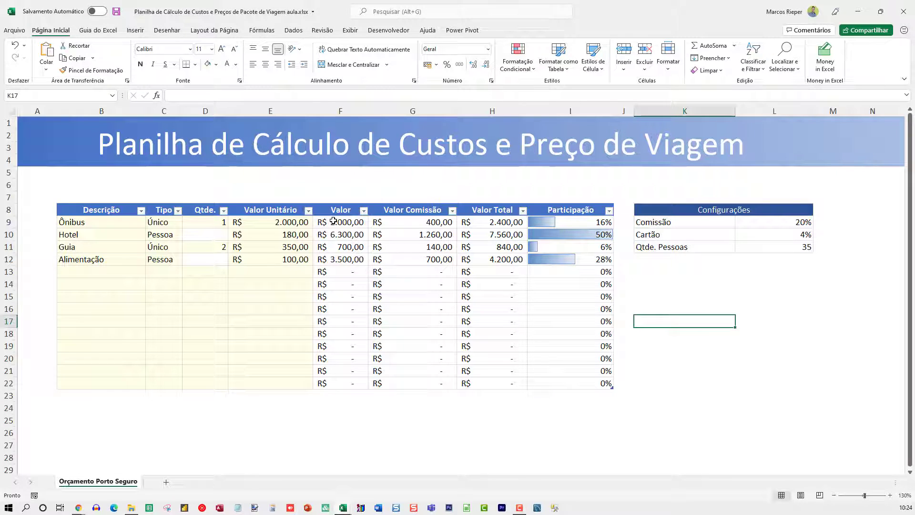
pyautogui.moveTo(334, 221); pyautogui.dragTo(609, 381)
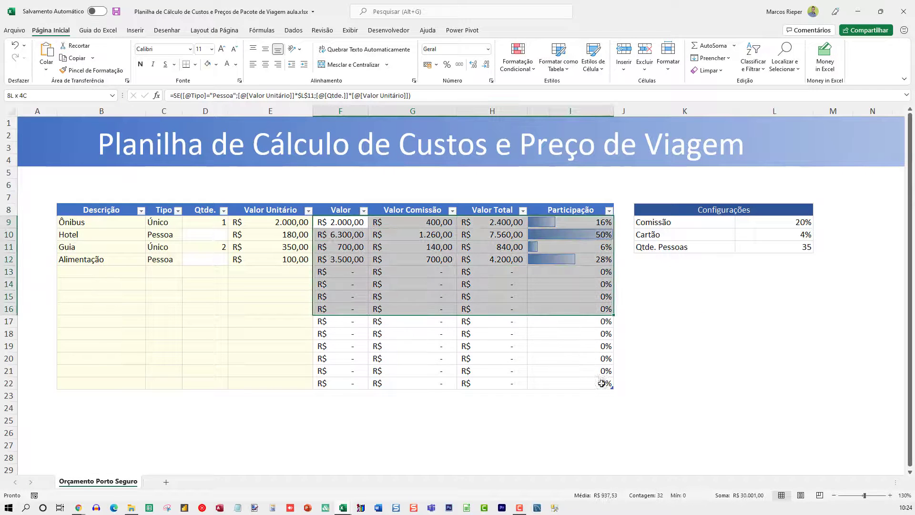
pyautogui.click(236, 65)
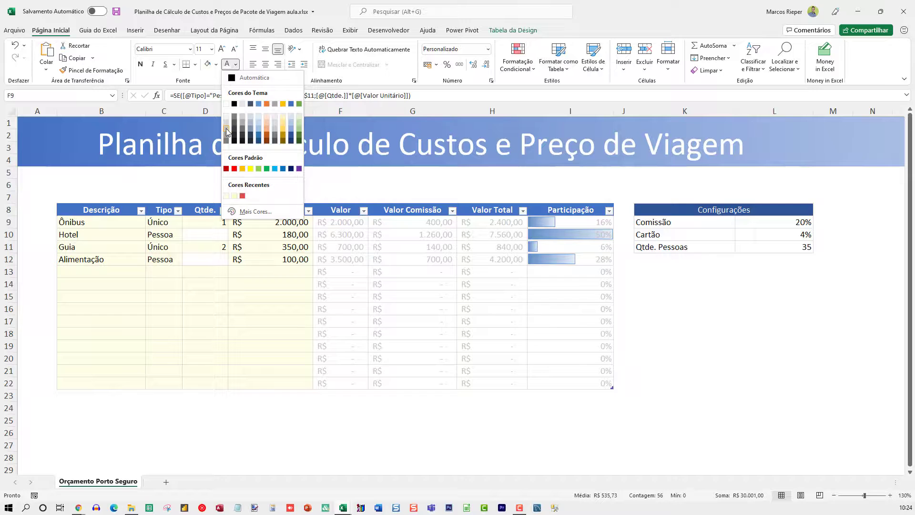
pyautogui.click(227, 132)
pyautogui.click(236, 65)
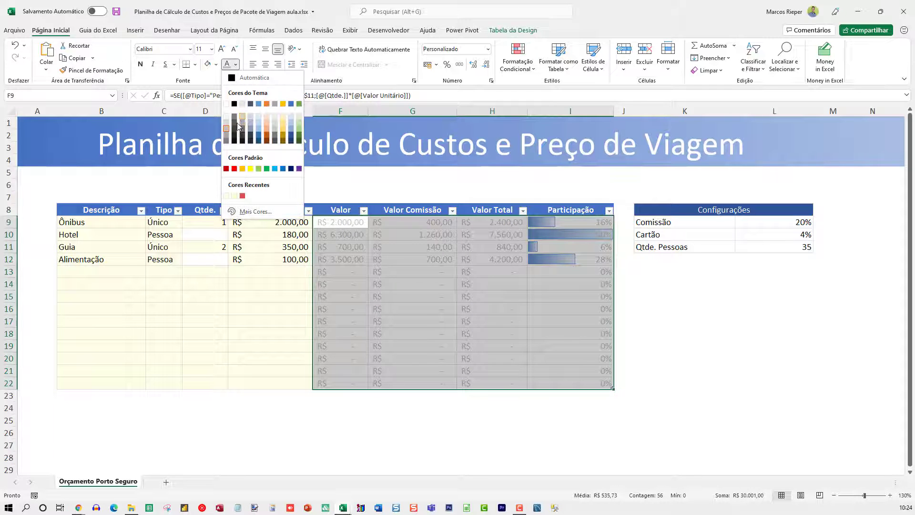
pyautogui.click(250, 140)
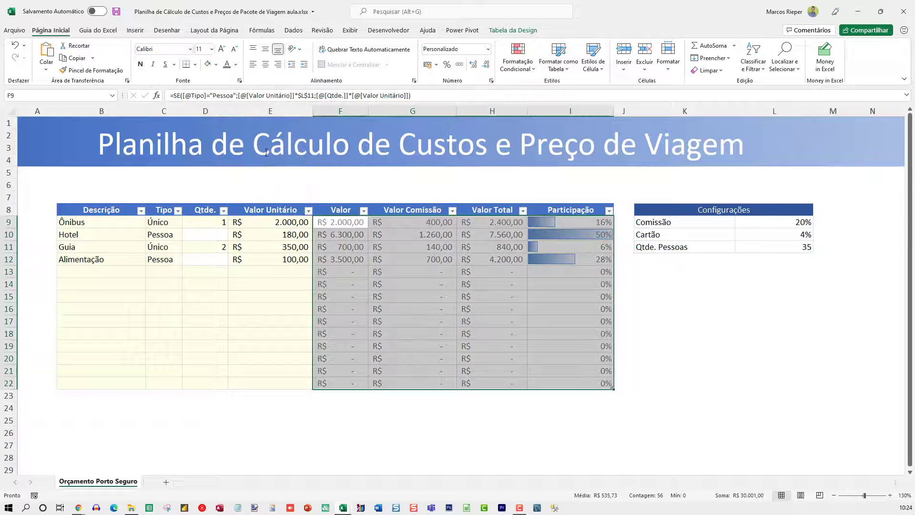
pyautogui.click(482, 298)
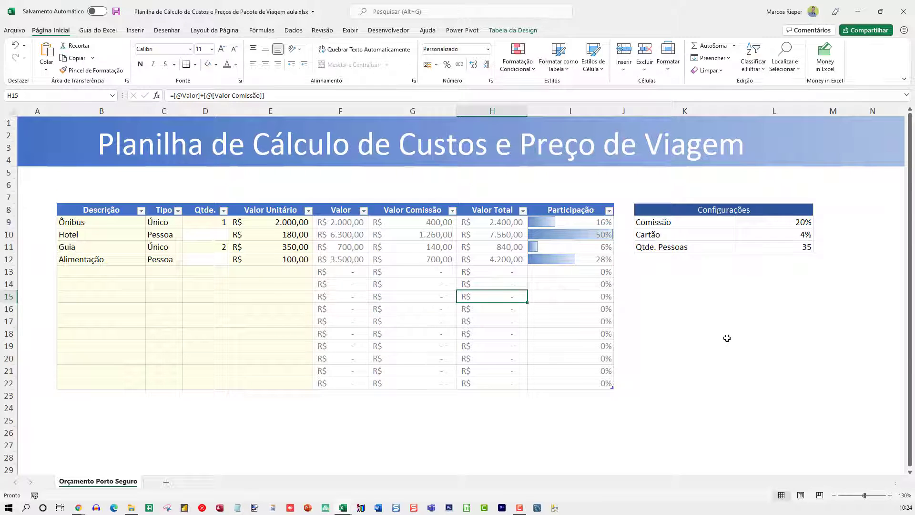
# Copy the Configurações block K8:L11 and paste the copy below it, starting at cell K13.
pyautogui.click(667, 274)
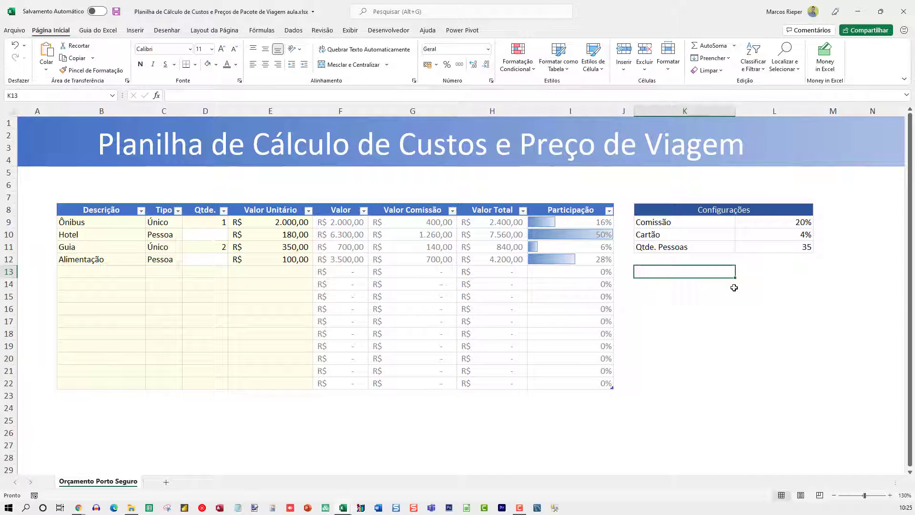
pyautogui.press('Up')
pyautogui.press('Up')
pyautogui.press('Up')
pyautogui.press('Up')
pyautogui.press('Up')
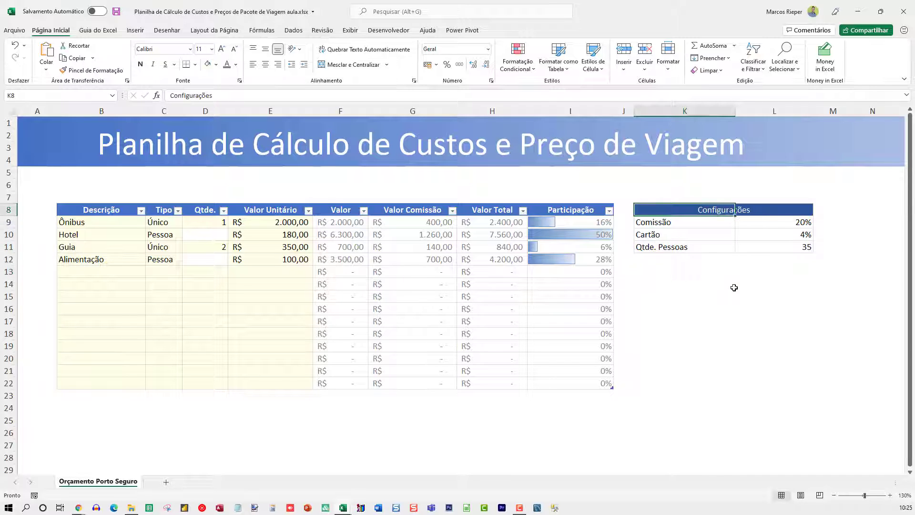
pyautogui.hotkey('shift', 'Right')
pyautogui.hotkey('shift', 'Down')
pyautogui.hotkey('shift', 'Down')
pyautogui.hotkey('shift', 'Down')
pyautogui.hotkey('shift', 'Down')
pyautogui.hotkey('shift', 'Up')
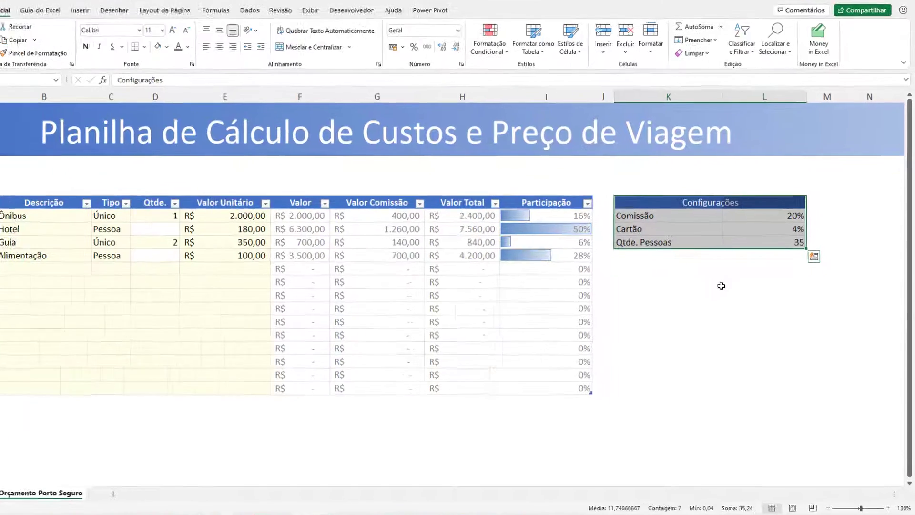
pyautogui.hotkey('ctrl', 'c')
pyautogui.press('Down')
pyautogui.press('Down')
pyautogui.press('Down')
pyautogui.press('Down')
pyautogui.press('Down')
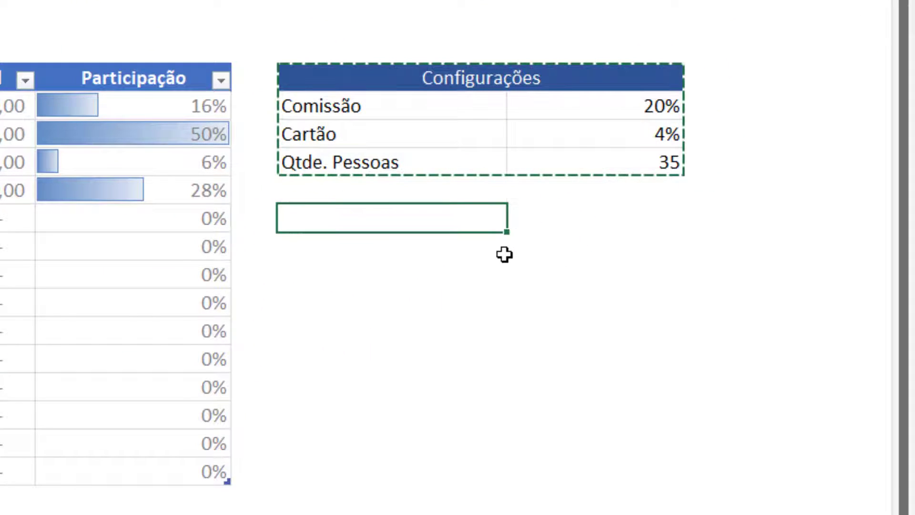
pyautogui.hotkey('ctrl', 'v')
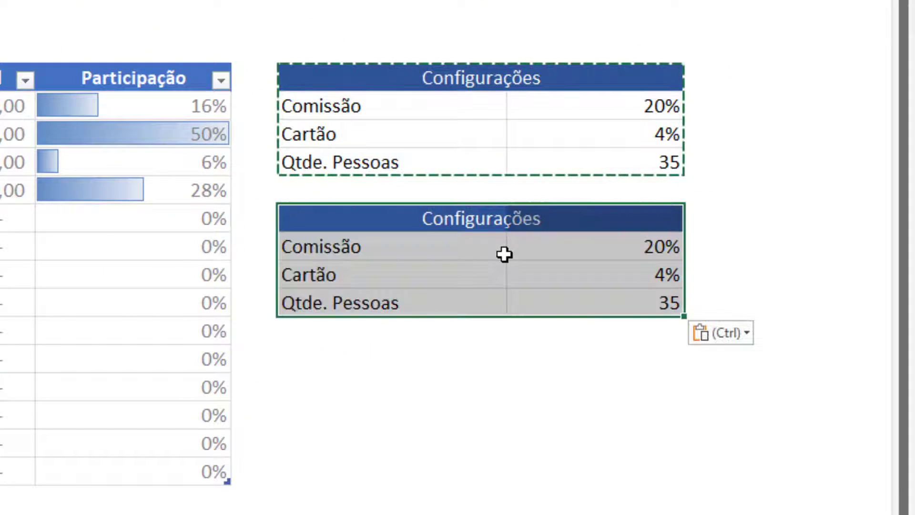
pyautogui.press('Escape')
# Retitle the copied block in K13 as "Custo e Preço".
pyautogui.press('Down')
pyautogui.press('Up')
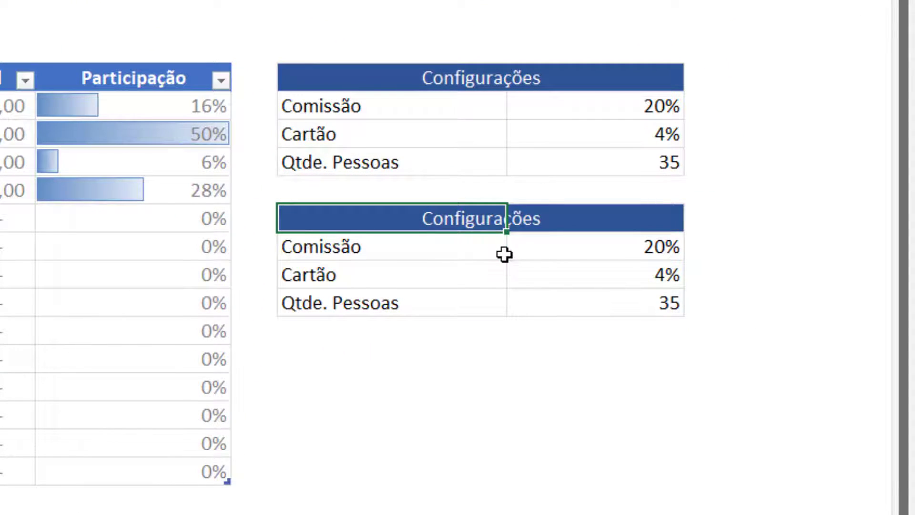
pyautogui.write('CUS')
pyautogui.press('BackSpace')
pyautogui.press('BackSpace')
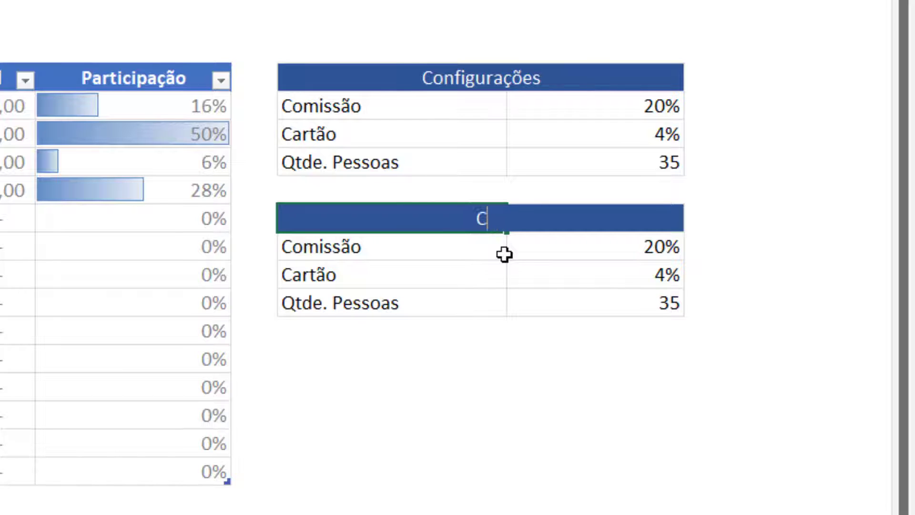
pyautogui.write('usto e Preço')
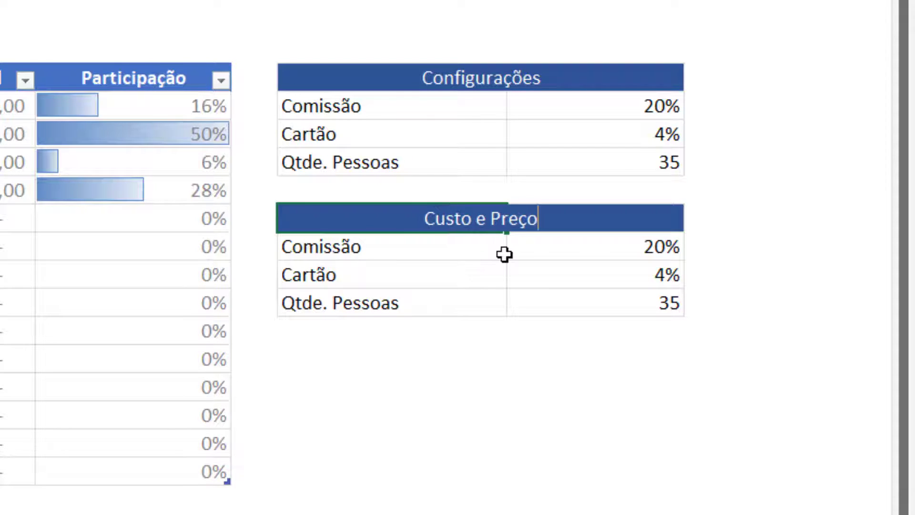
pyautogui.press('Return')
# Replace the first row label of the Custo e Preço block with "Custo/pessoa".
pyautogui.write('Ca')
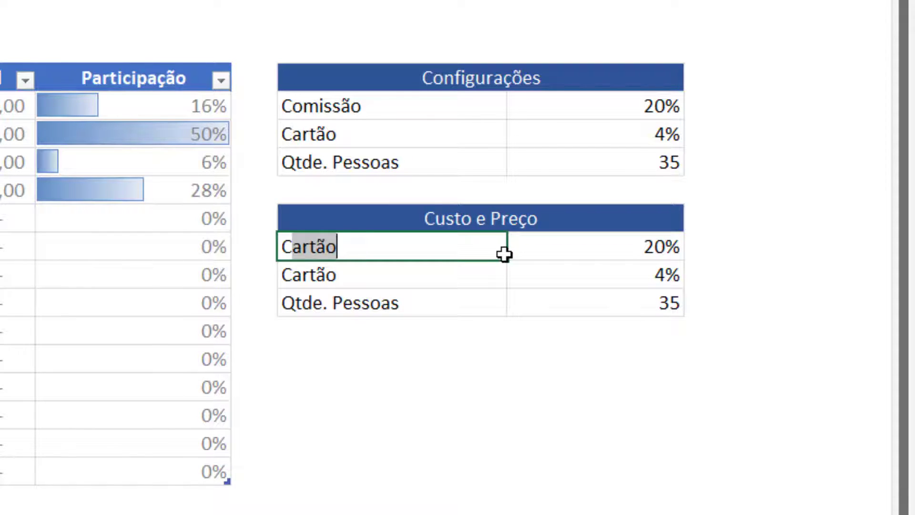
pyautogui.press('BackSpace')
pyautogui.press('BackSpace')
pyautogui.write('usto')
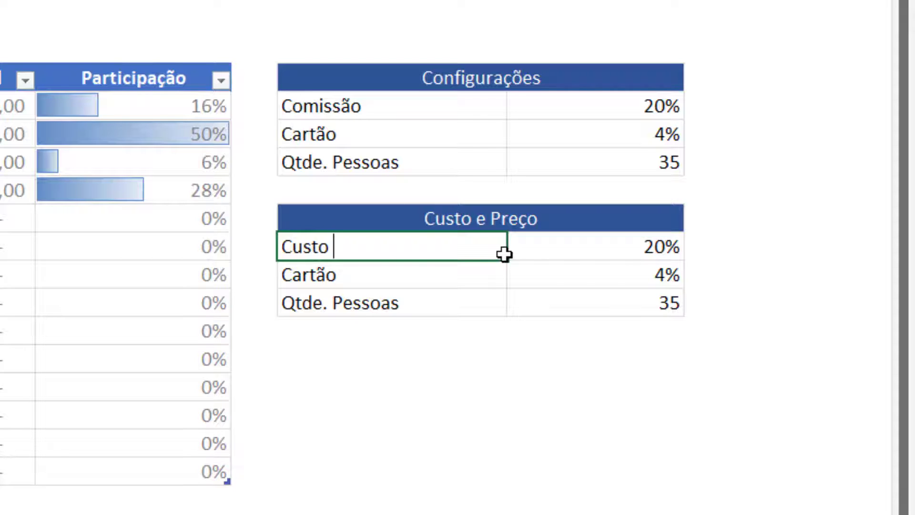
pyautogui.write('/pessoa')
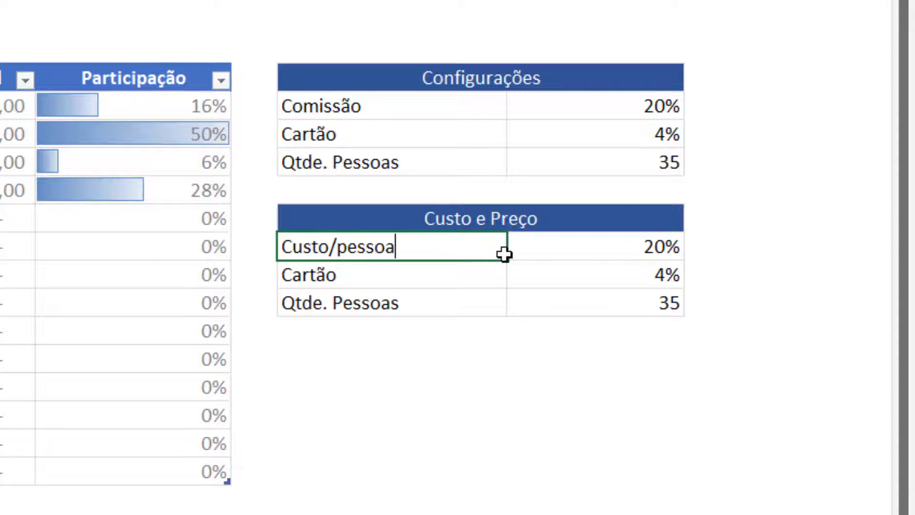
pyautogui.press('Return')
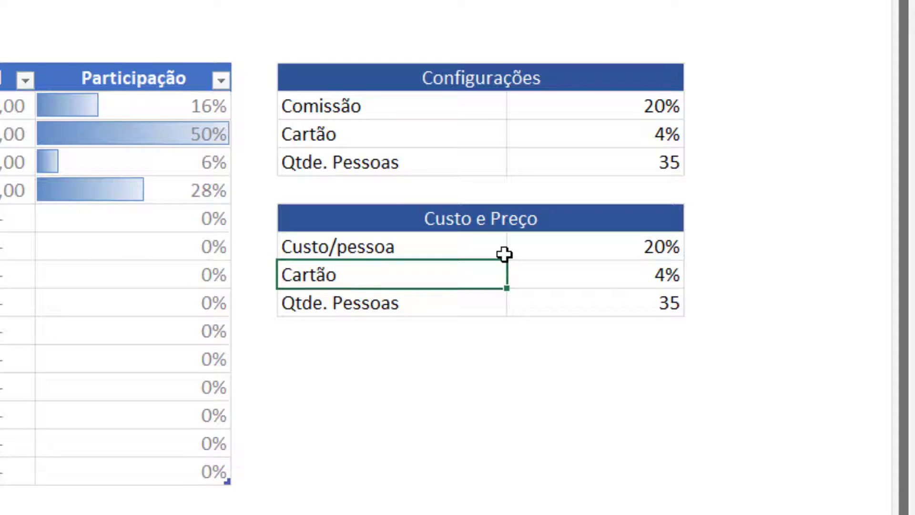
# Replace the second row label of the Custo e Preço block with "Preço por pessoa AV".
pyautogui.write('C')
pyautogui.press('Delete')
pyautogui.write('Preç')
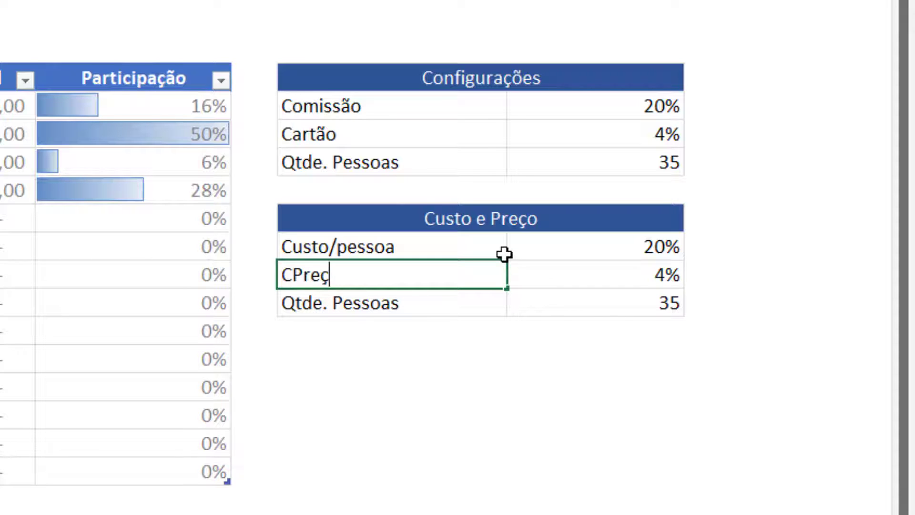
pyautogui.press('BackSpace')
pyautogui.press('BackSpace')
pyautogui.press('BackSpace')
pyautogui.press('BackSpace')
pyautogui.press('BackSpace')
pyautogui.write('Preço p')
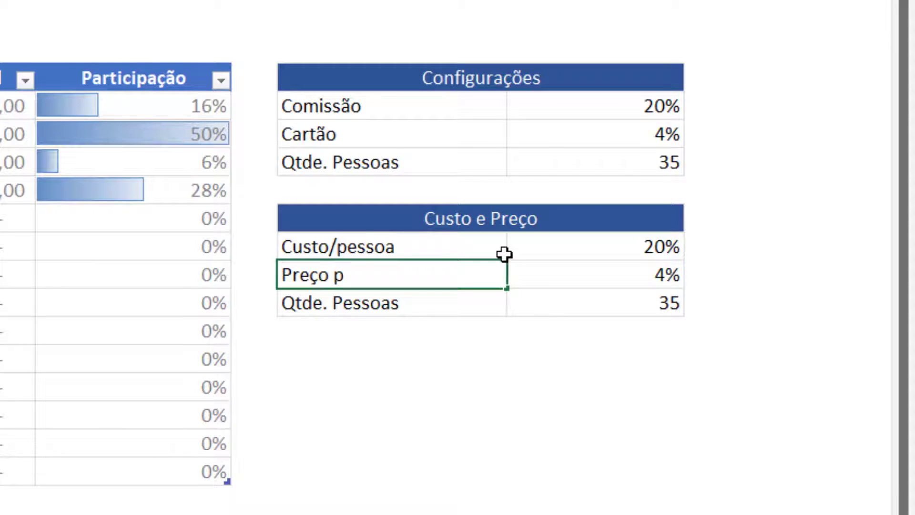
pyautogui.write('or pessoa a')
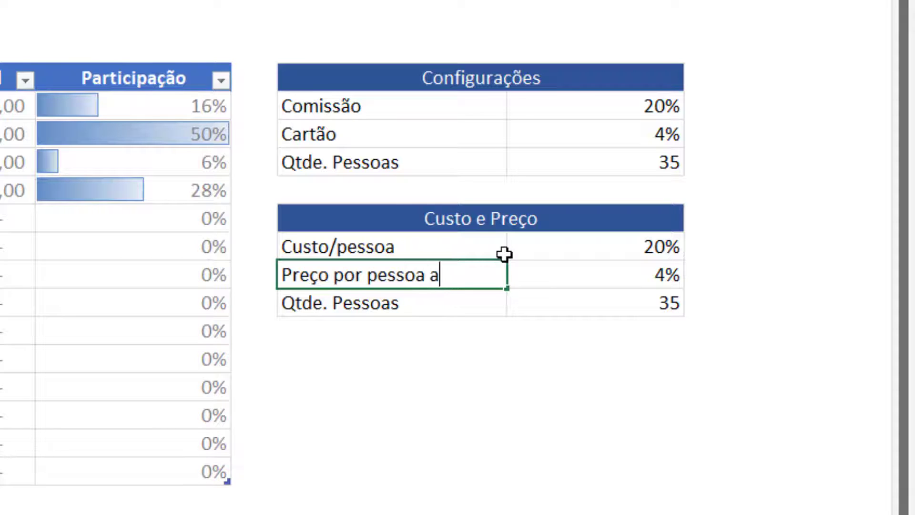
pyautogui.write('v')
pyautogui.press('BackSpace')
pyautogui.press('BackSpace')
pyautogui.write('AV')
pyautogui.press('Return')
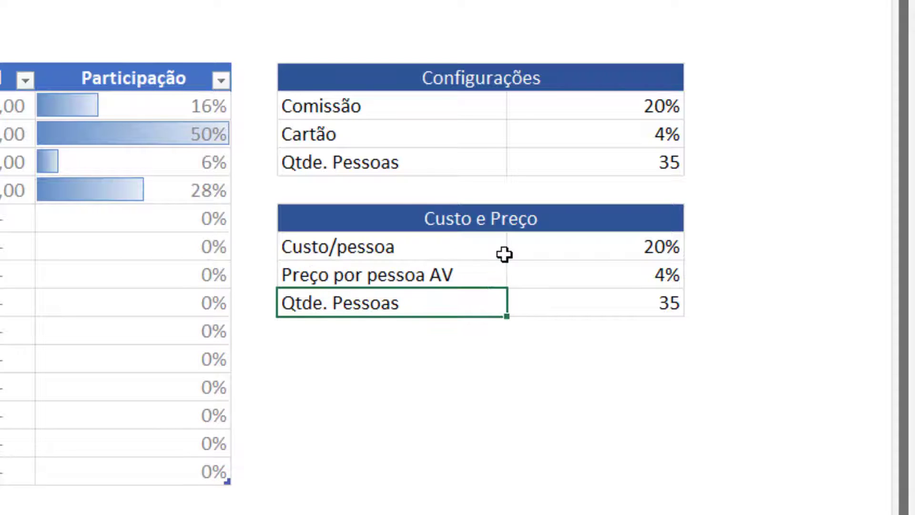
# Replace the third row label of the Custo e Preço block with "Preço por pessoa cartão".
pyautogui.write('PREÇO')
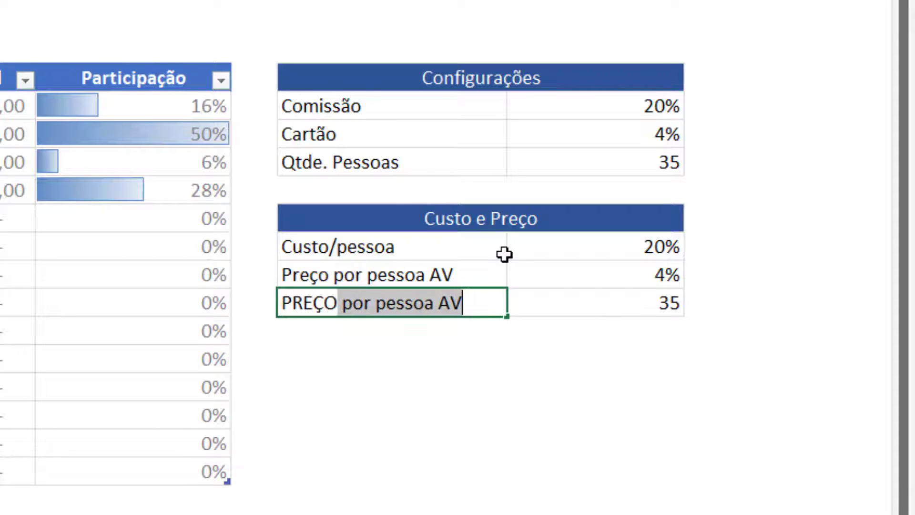
pyautogui.press('BackSpace')
pyautogui.press('BackSpace')
pyautogui.press('BackSpace')
pyautogui.press('BackSpace')
pyautogui.press('BackSpace')
pyautogui.write('reço por ')
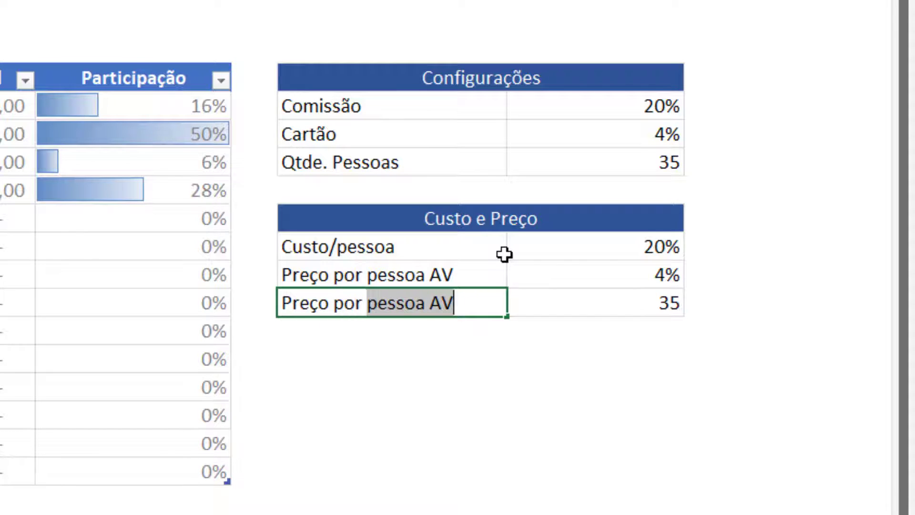
pyautogui.write('pessoa cartão')
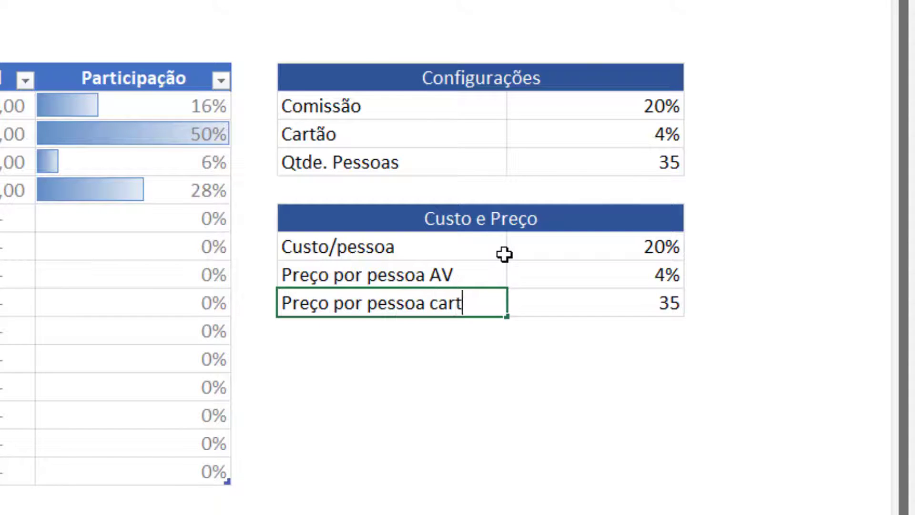
pyautogui.press('Return')
# Clear the three copied values beside the labels in the Custo e Preço block, L14:L16.
pyautogui.press('Up')
pyautogui.press('Right')
pyautogui.hotkey('shift', 'Up')
pyautogui.hotkey('shift', 'Up')
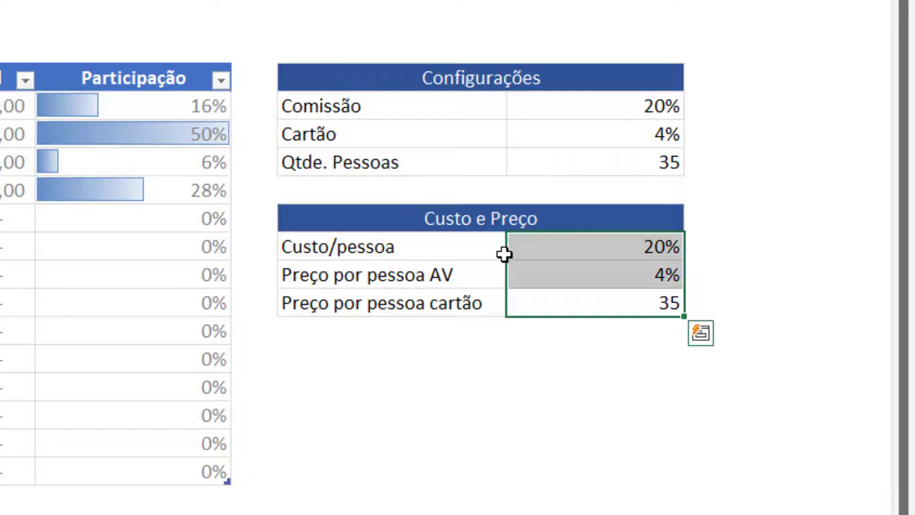
pyautogui.press('Delete')
pyautogui.press('Up')
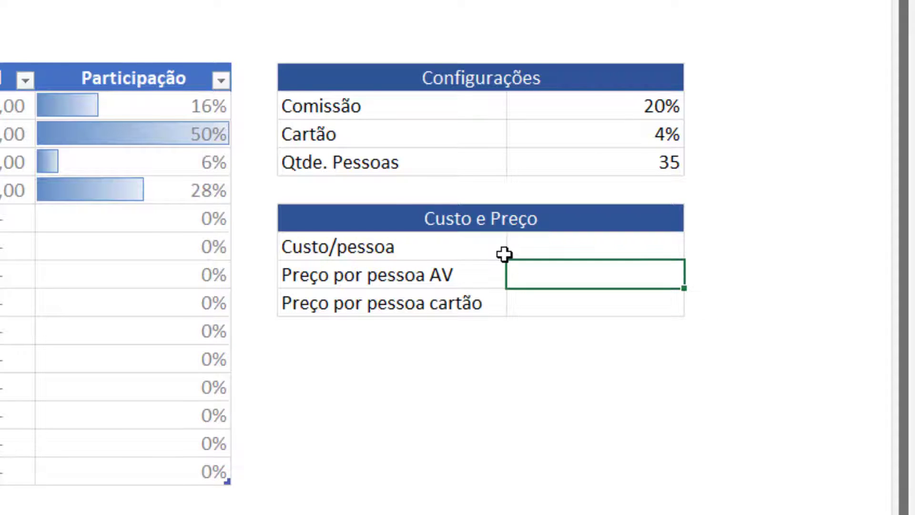
pyautogui.click(551, 245)
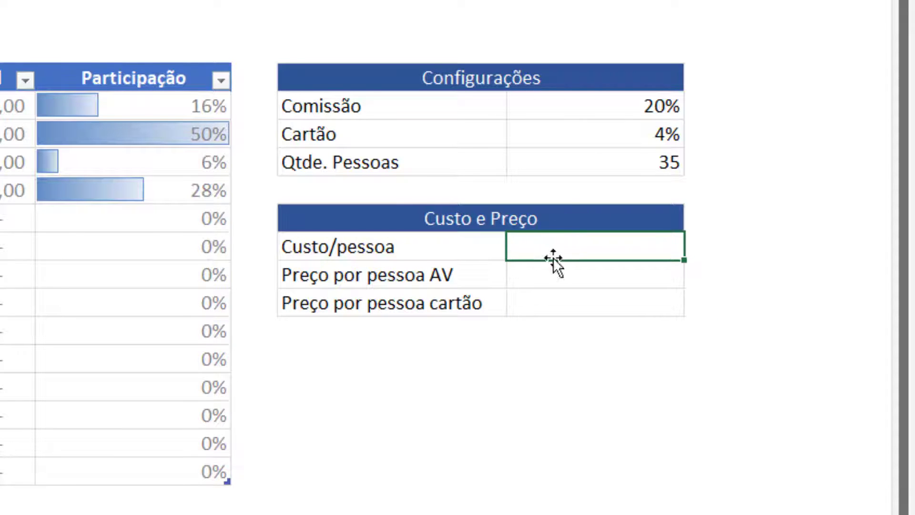
pyautogui.click(541, 279)
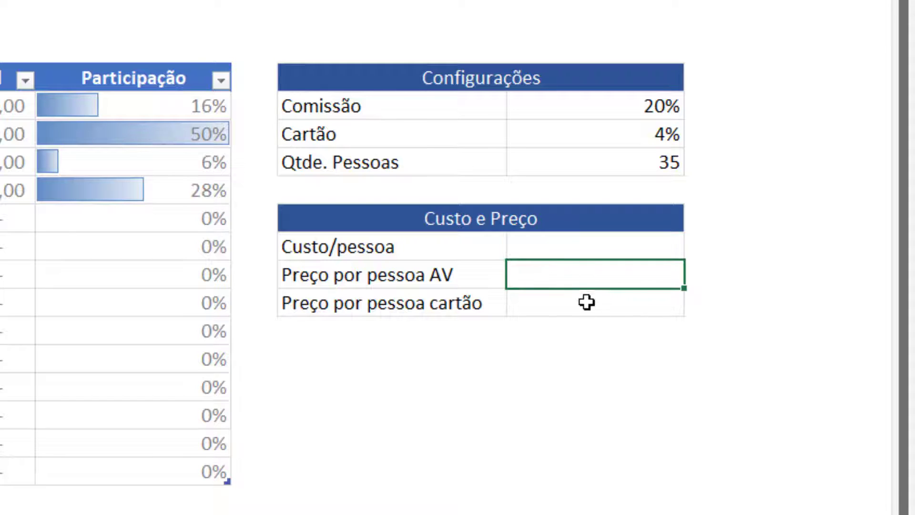
pyautogui.click(587, 302)
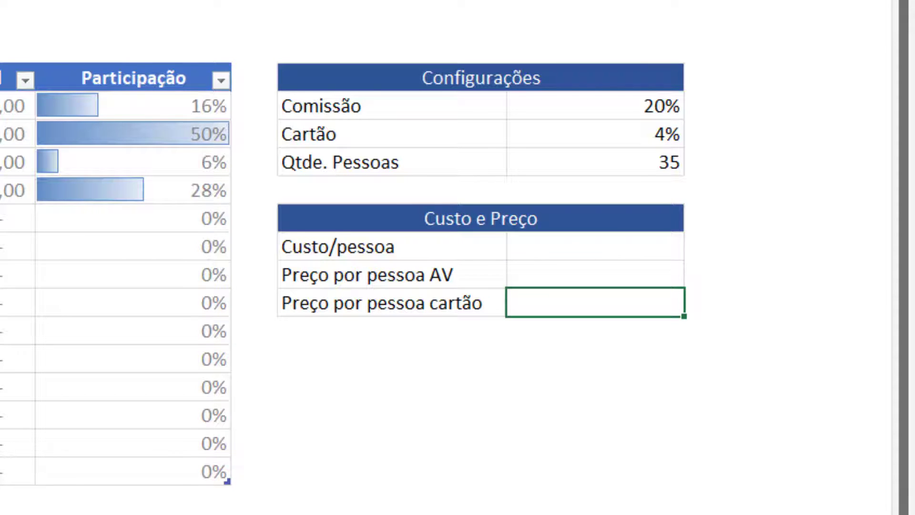
pyautogui.click(580, 252)
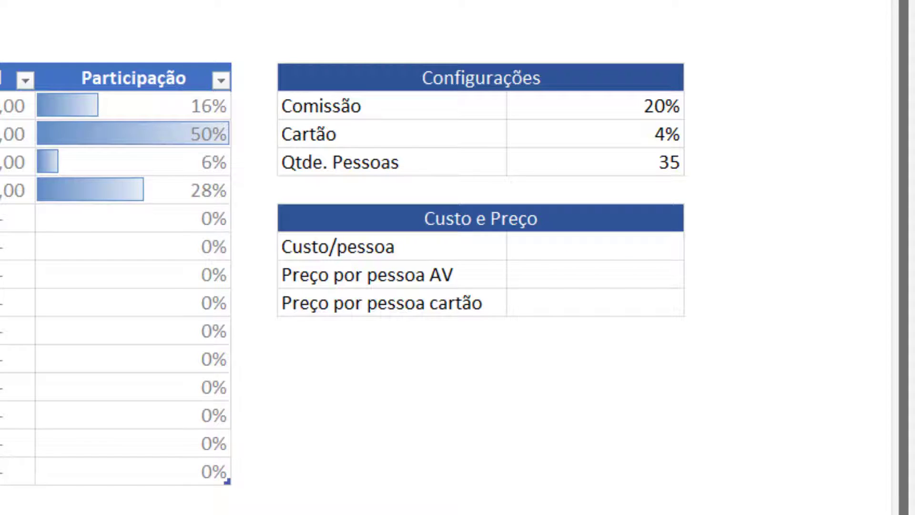
# Calculate Custo/pessoa in L14 by dividing the sum of the table's Valor column by Qtde. Pessoas: =SOMA(tPlano[Valor])/L11.
pyautogui.click(599, 252)
pyautogui.write('=')
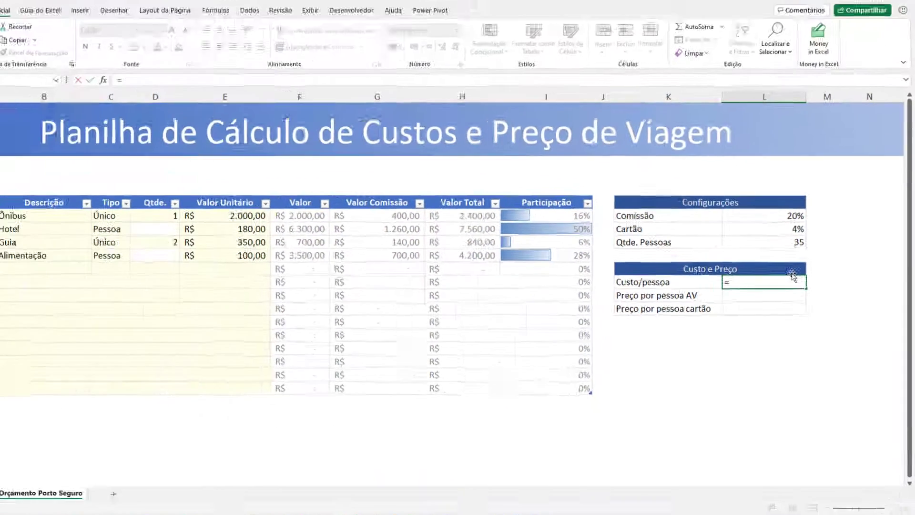
pyautogui.write('soma')
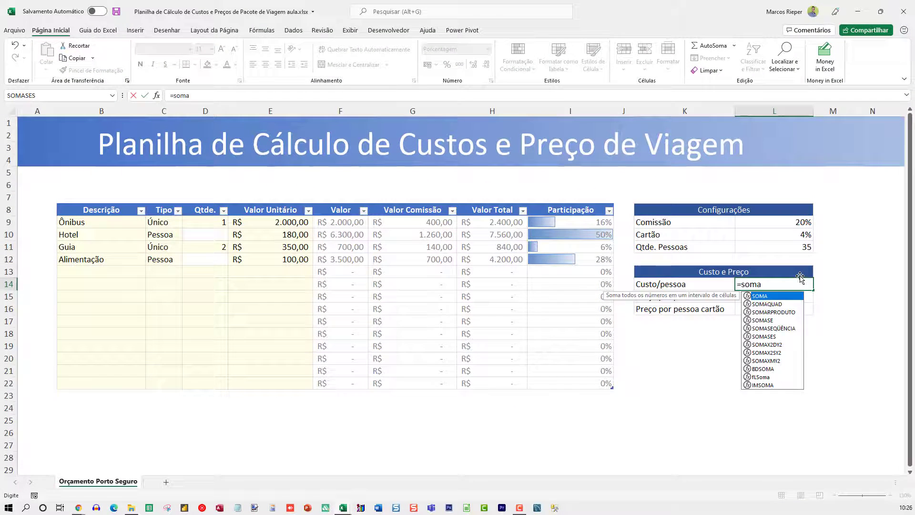
pyautogui.write('(')
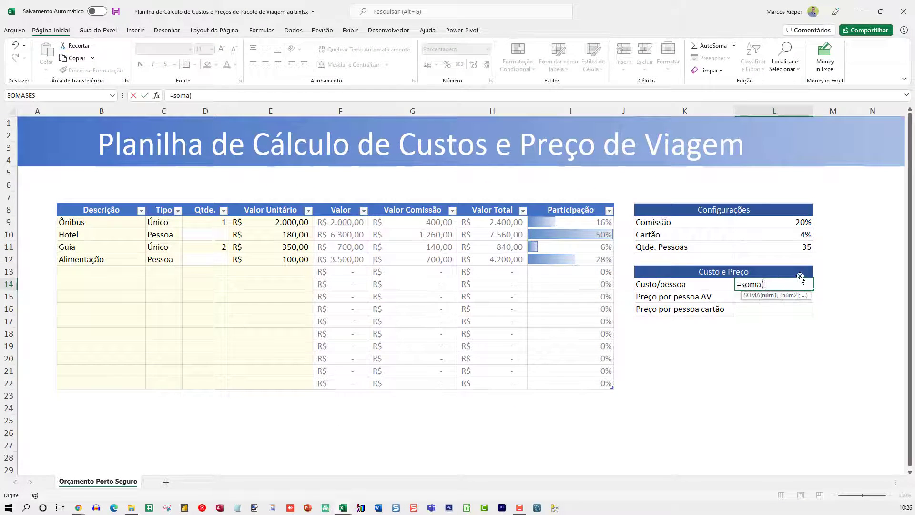
pyautogui.press('Left')
pyautogui.press('Left')
pyautogui.press('Left')
pyautogui.press('Left')
pyautogui.press('Left')
pyautogui.press('Left')
pyautogui.press('Up')
pyautogui.press('Up')
pyautogui.press('Up')
pyautogui.press('Up')
pyautogui.press('Up')
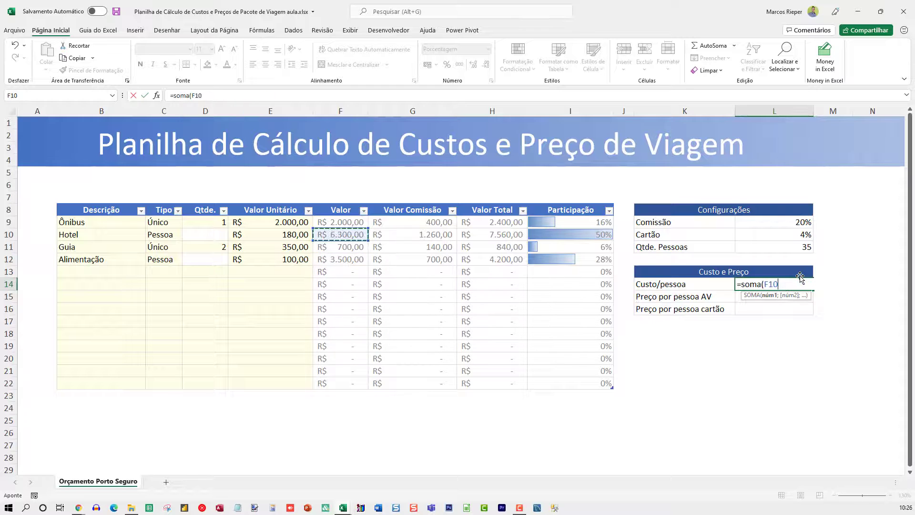
pyautogui.hotkey('ctrl', 'shift', 'Down')
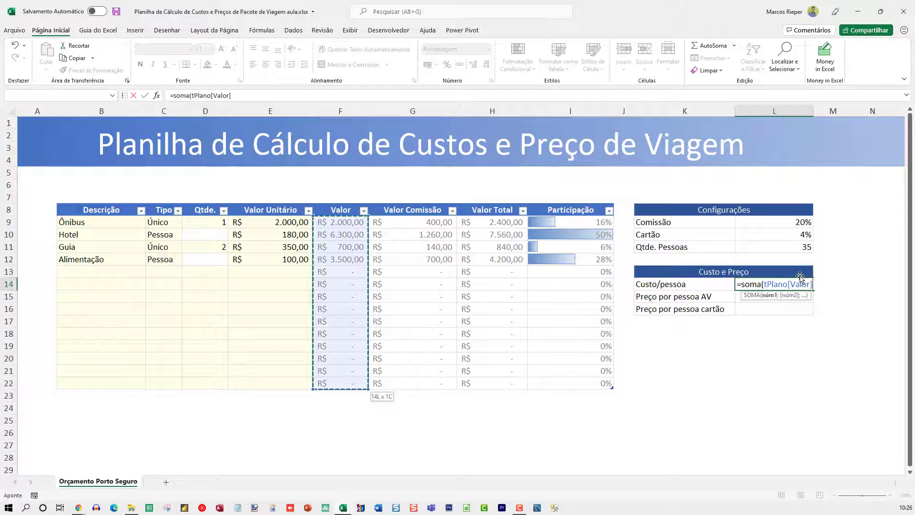
pyautogui.write(')/')
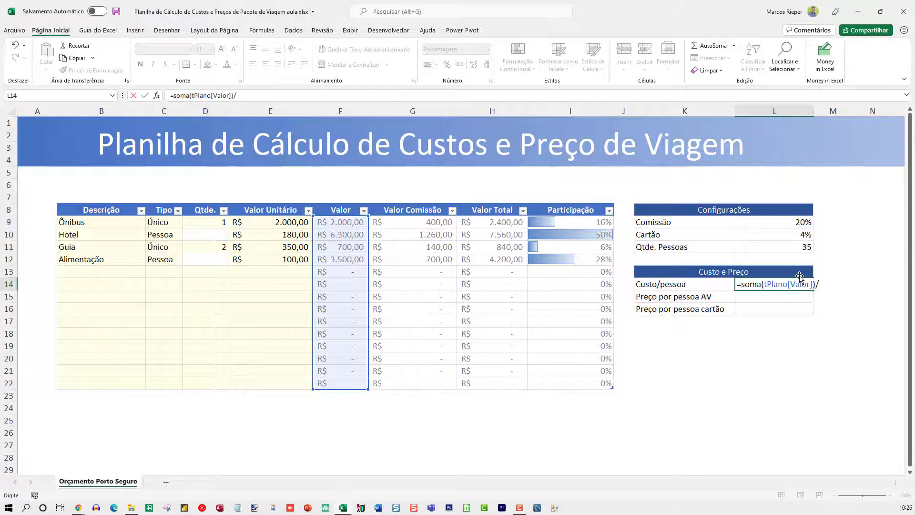
pyautogui.click(791, 247)
pyautogui.press('Return')
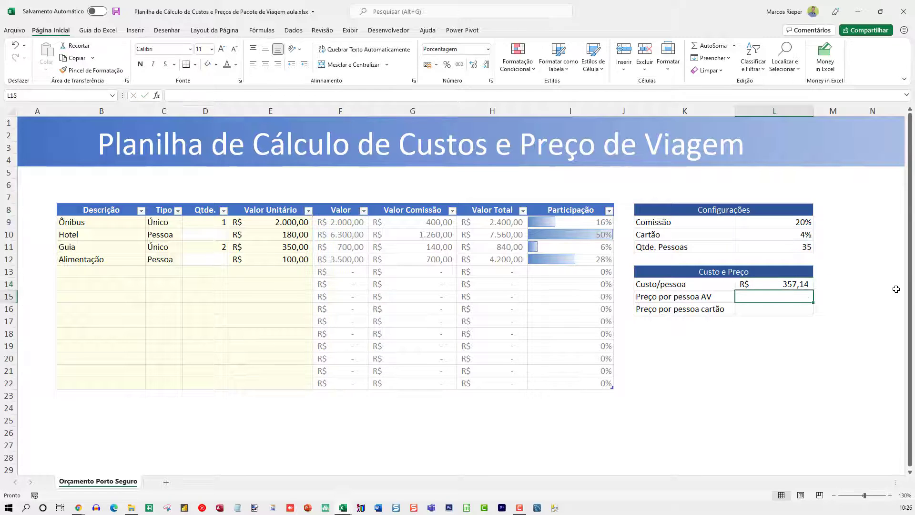
# Test the Custo/pessoa formula by clearing the Qtde. Pessoas value in L11, and undo the deletion.
pyautogui.press('Up')
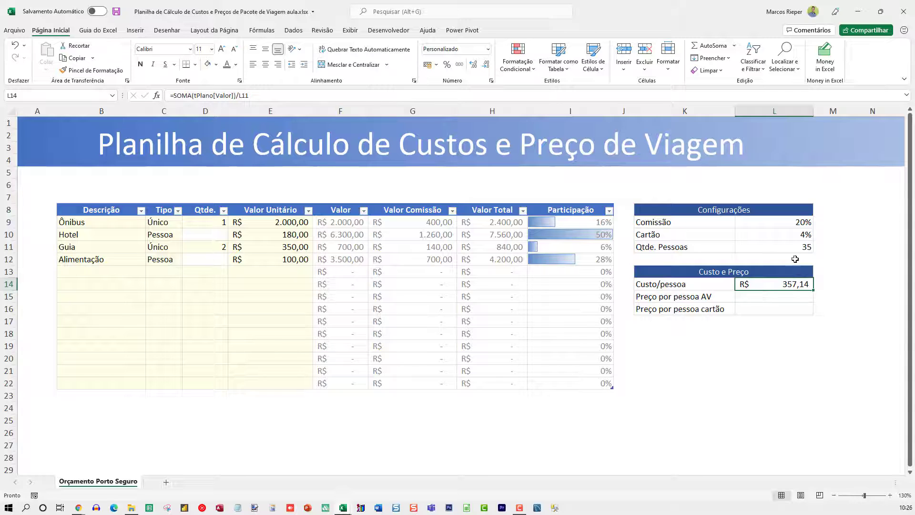
pyautogui.click(779, 247)
pyautogui.press('Delete')
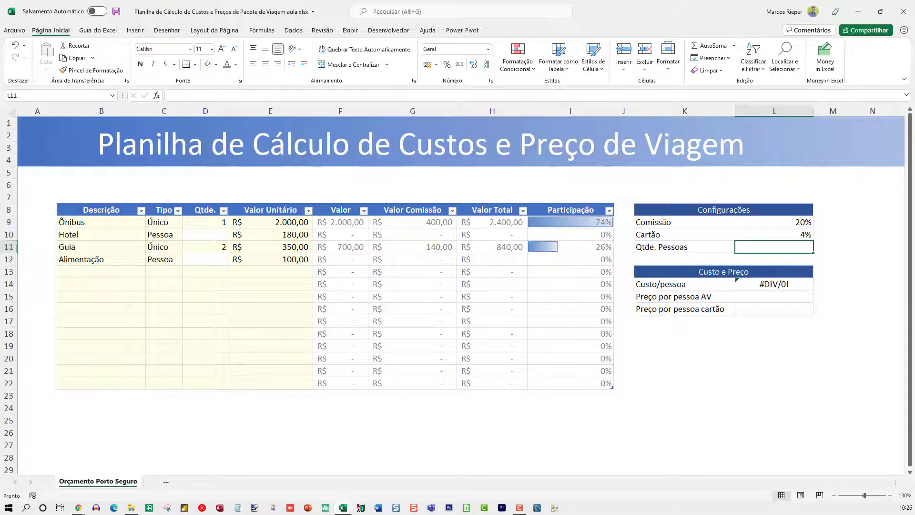
pyautogui.hotkey('ctrl', 'z')
# Wrap the Custo/pessoa formula in SEERRO with 0 as the error value: =SEERRO(SOMA(tPlano[Valor])/L11;0).
pyautogui.press('Down')
pyautogui.press('Down')
pyautogui.press('Down')
pyautogui.press('F2')
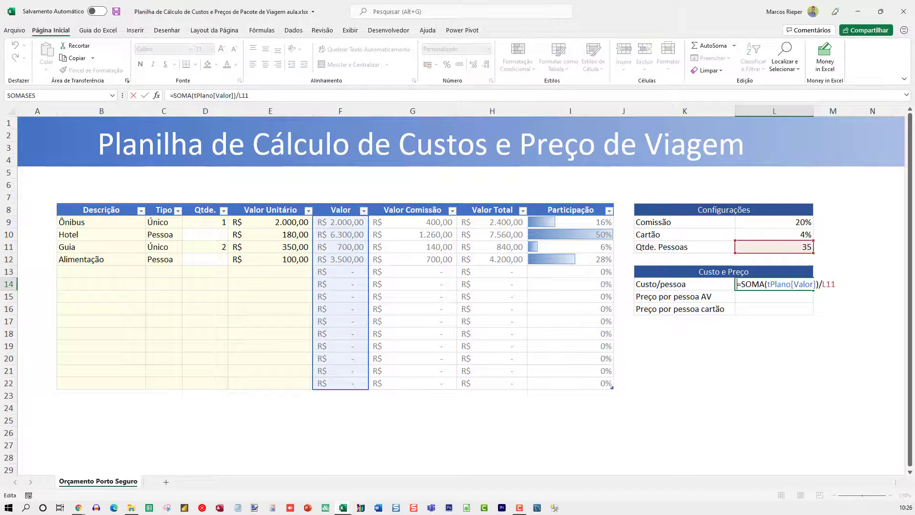
pyautogui.press('Home')
pyautogui.press('Right')
pyautogui.press('Right')
pyautogui.write('SEERRO')
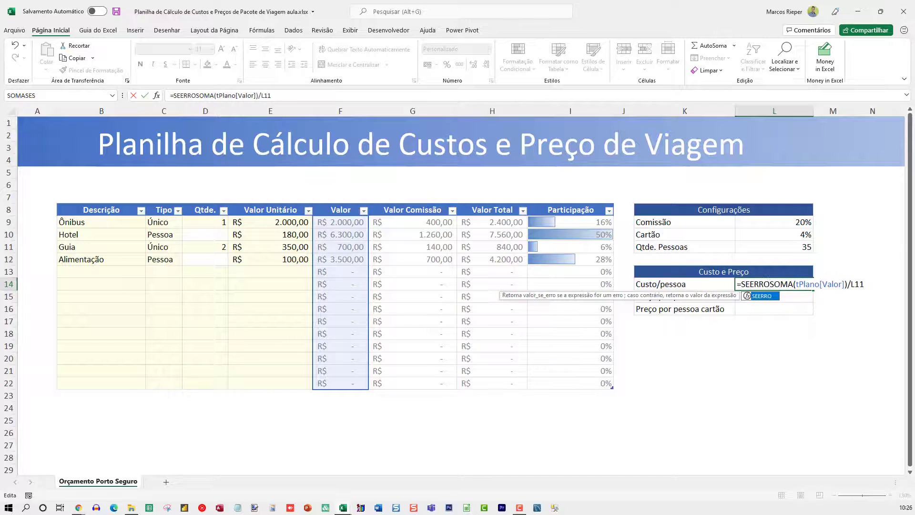
pyautogui.write('(')
pyautogui.press('End')
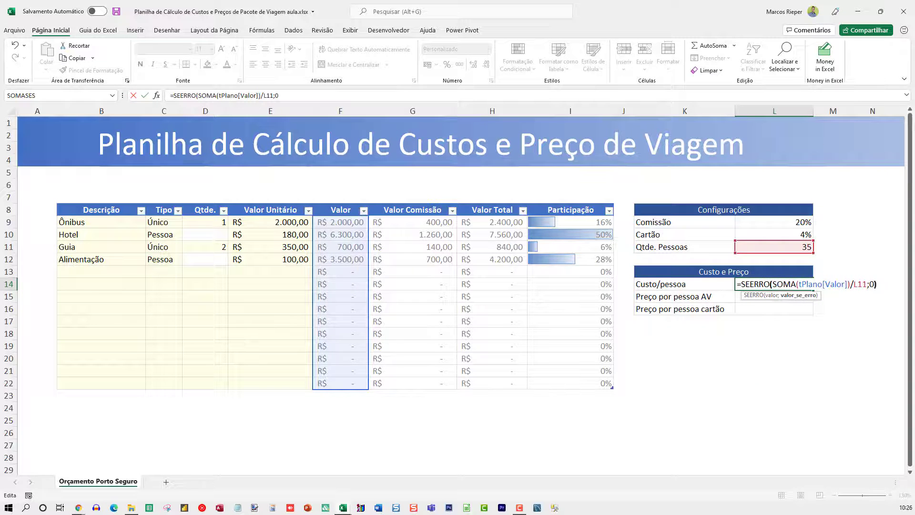
pyautogui.write(';0)')
pyautogui.hotkey('ctrl', 'Return')
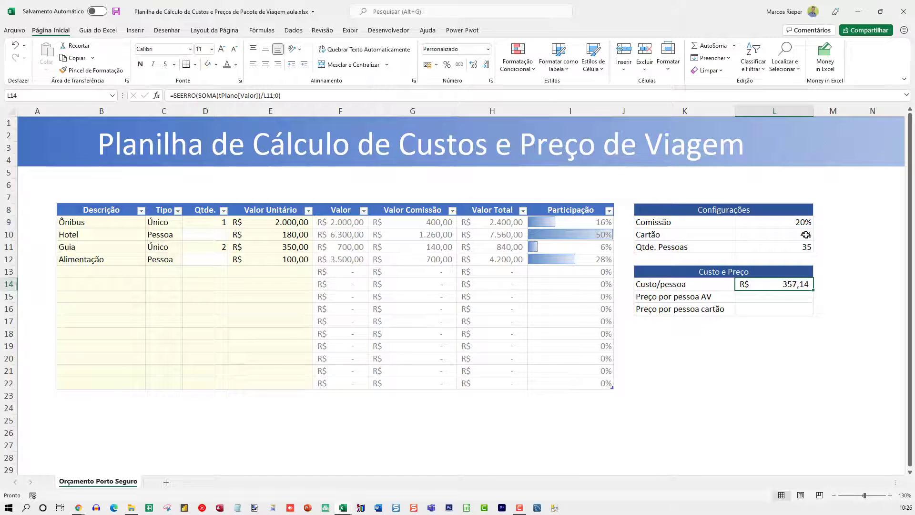
# Calculate Preço por pessoa AV in L15 from the Valor Total column and an absolute Qtde. Pessoas reference: =SOMA(tPlano[Valor Total])/$L$11.
pyautogui.click(764, 299)
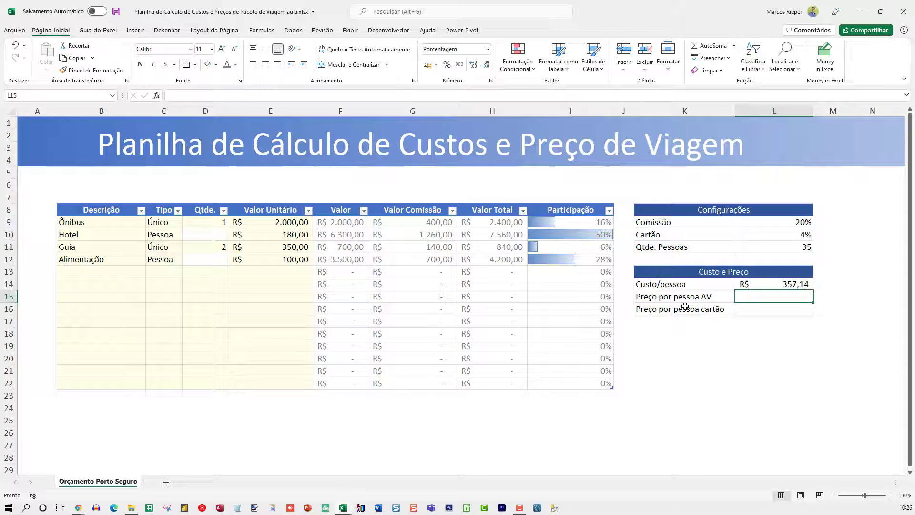
pyautogui.moveTo(500, 227); pyautogui.dragTo(482, 377)
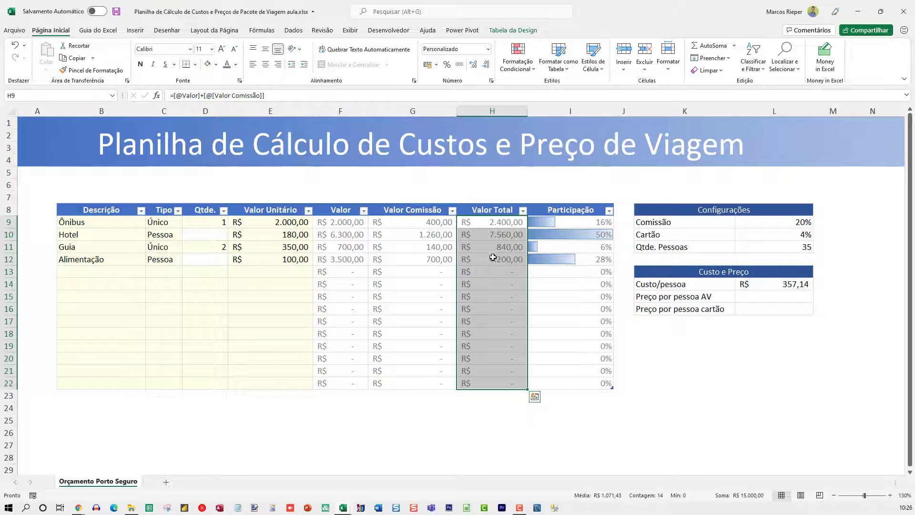
pyautogui.click(796, 303)
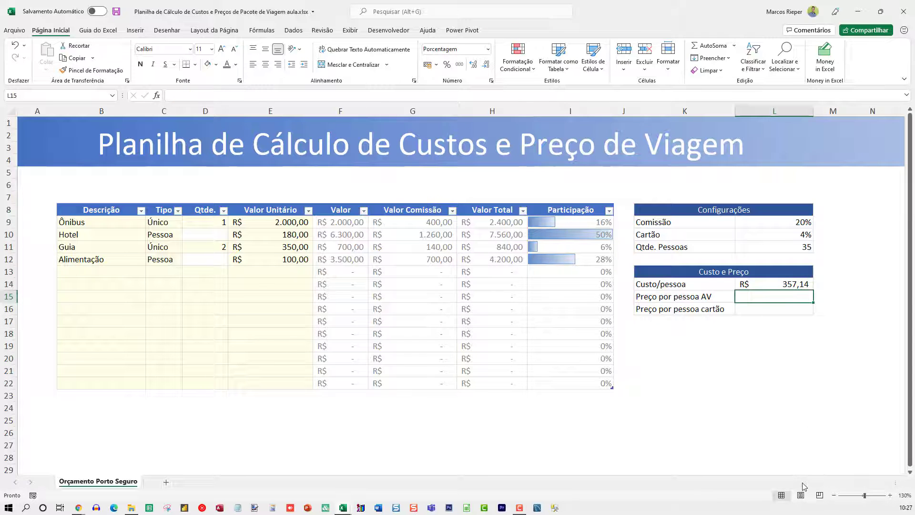
pyautogui.write('=SO')
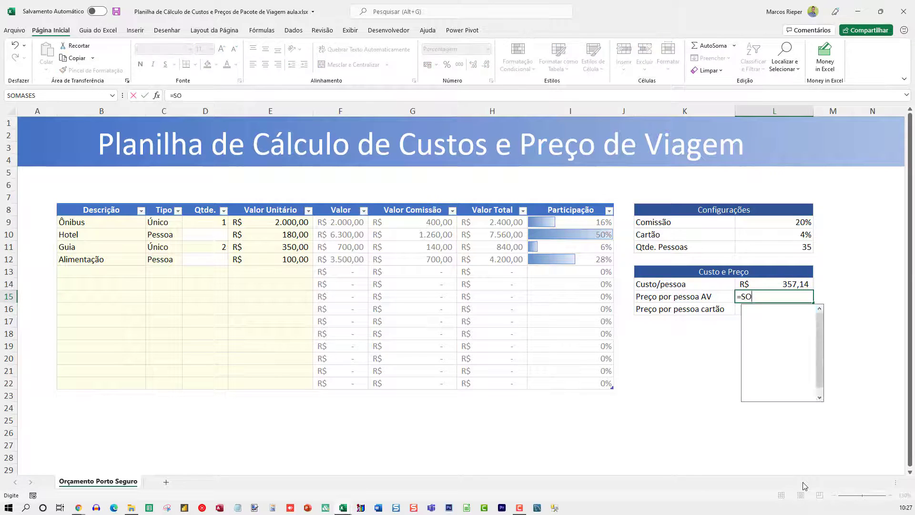
pyautogui.write('MA(')
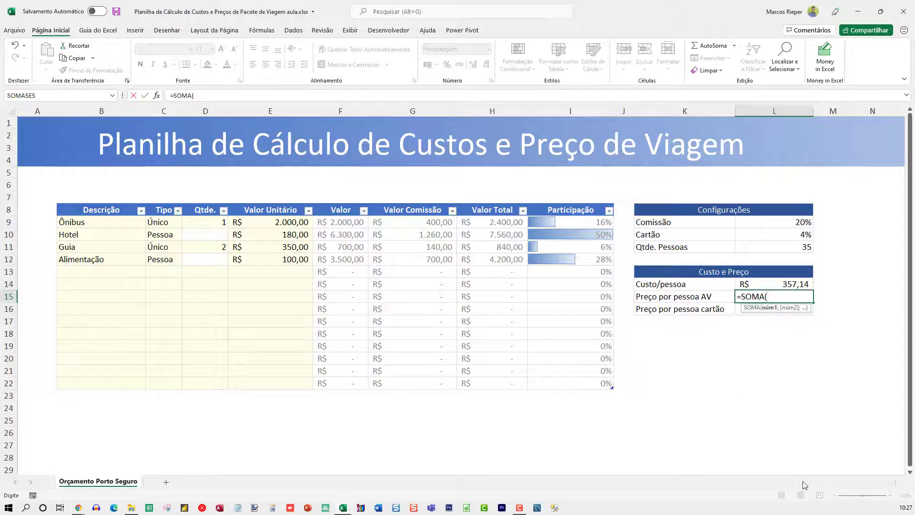
pyautogui.moveTo(488, 222); pyautogui.dragTo(474, 384)
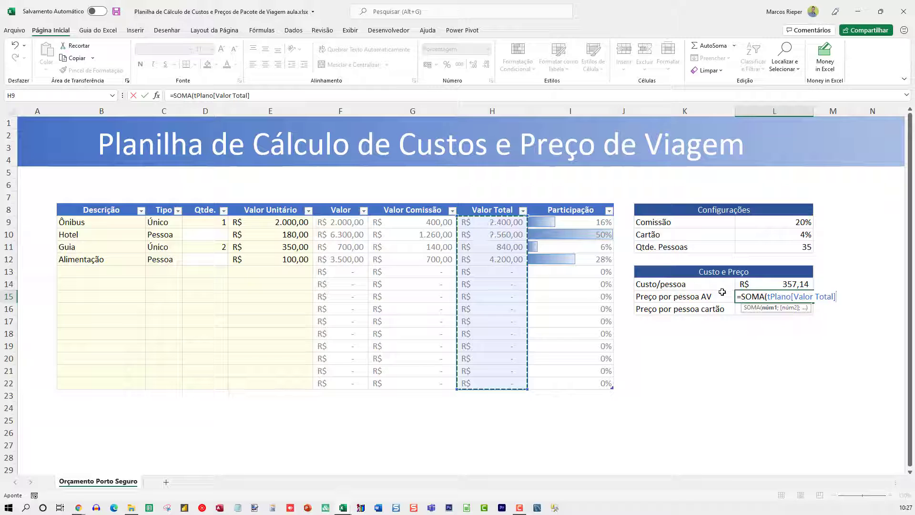
pyautogui.write(')/')
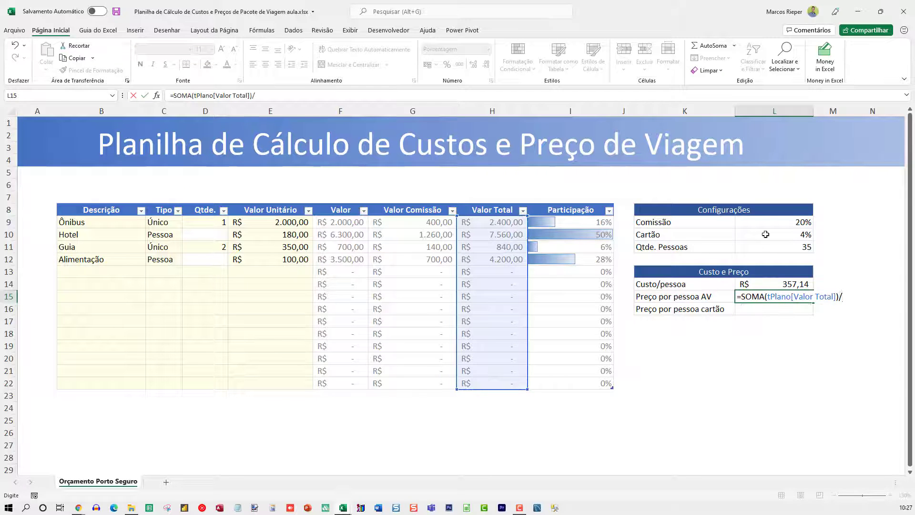
pyautogui.click(760, 245)
pyautogui.press('F4')
pyautogui.hotkey('ctrl', 'Return')
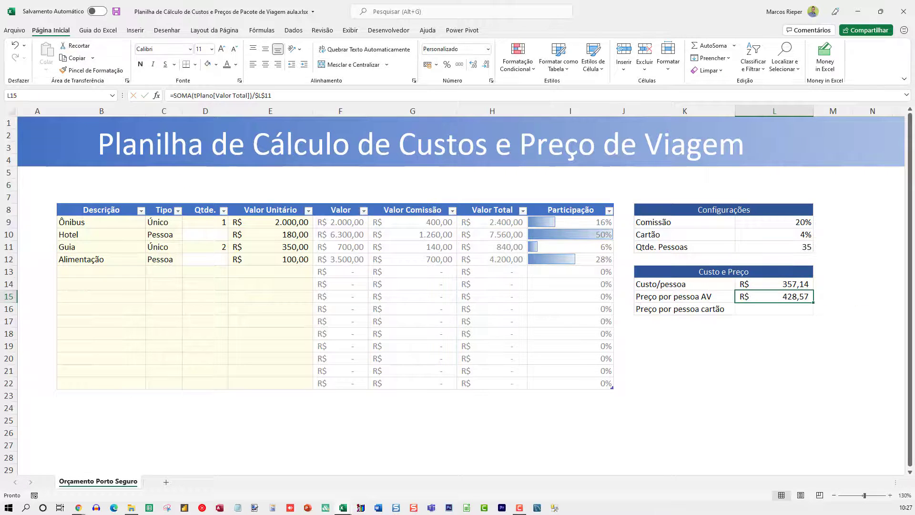
# Wrap the Preço por pessoa AV formula in SEERRO with 0 as the error value: =SEERRO(SOMA(tPlano[Valor Total])/$L$11;0).
pyautogui.press('F2')
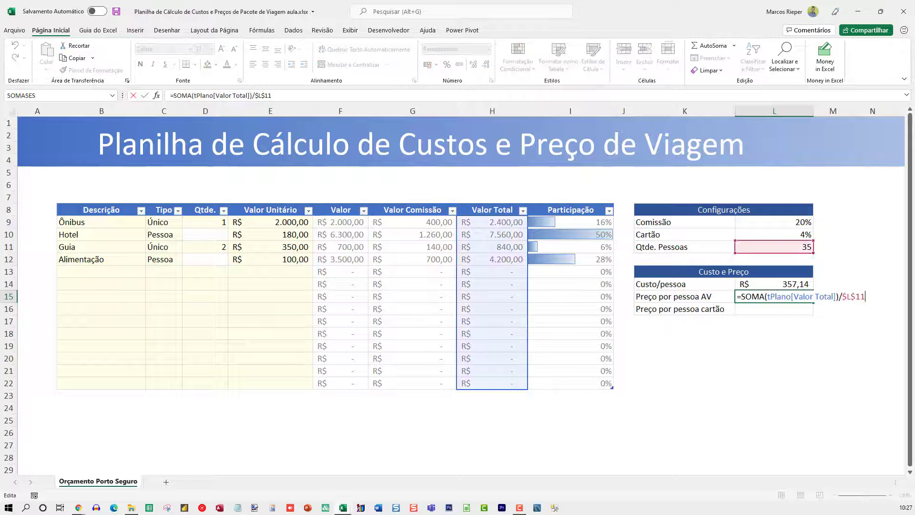
pyautogui.write('SEERRO(')
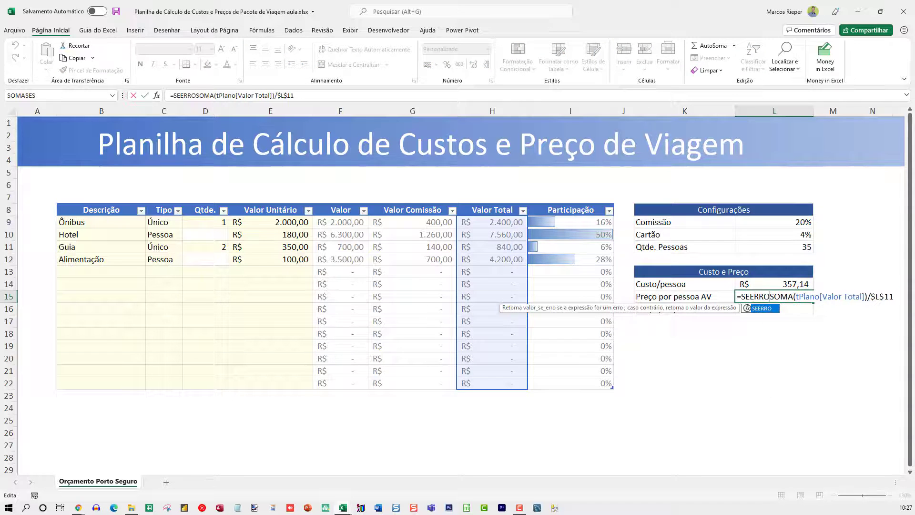
pyautogui.press('End')
pyautogui.write(';0')
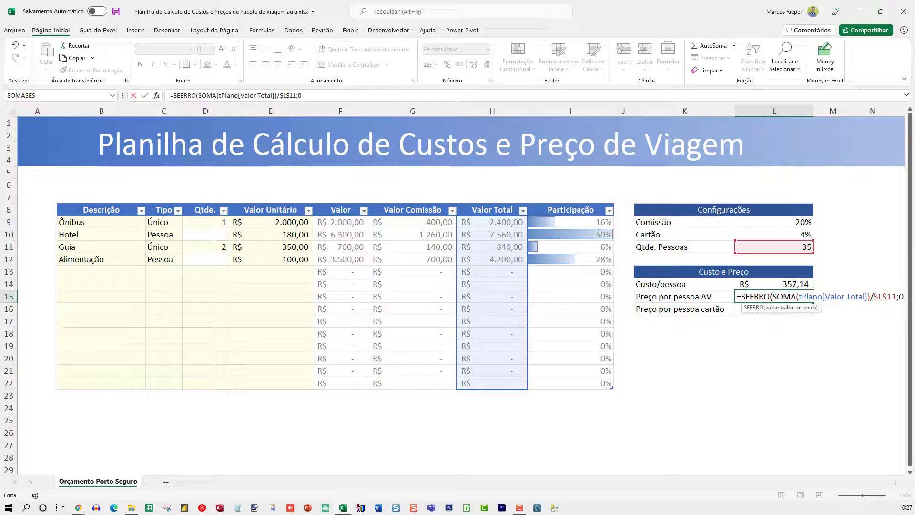
pyautogui.write(')')
pyautogui.press('Return')
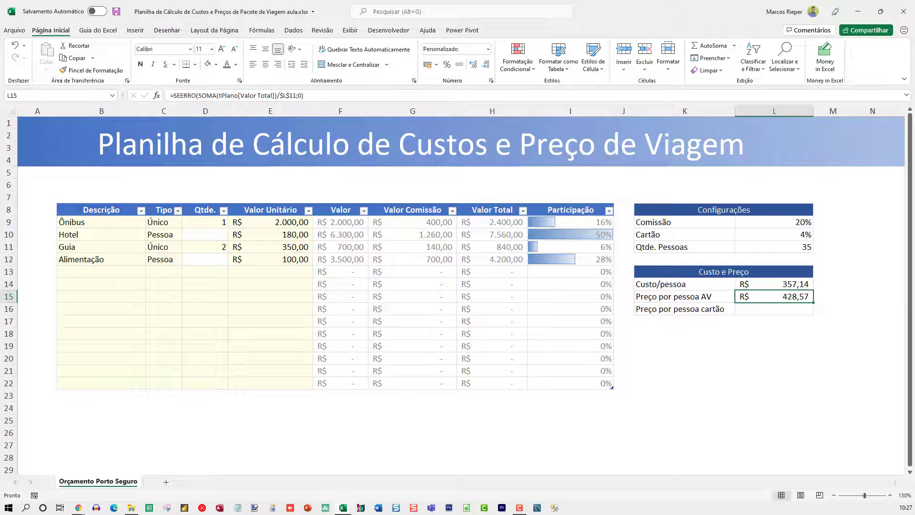
pyautogui.press('Down')
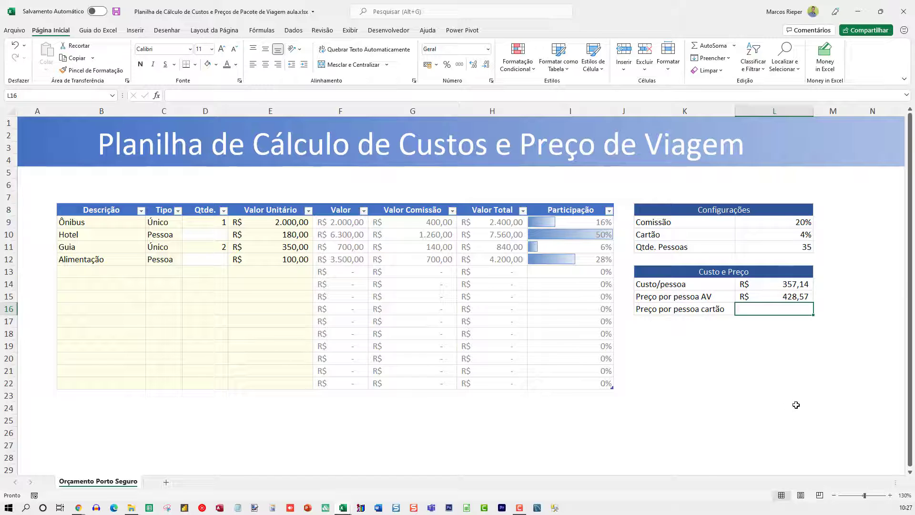
# Calculate Preço por pessoa cartão in L16 by adding the Cartão percentage to the AV price: =L15*(1+L10).
pyautogui.write('=')
pyautogui.press('Up')
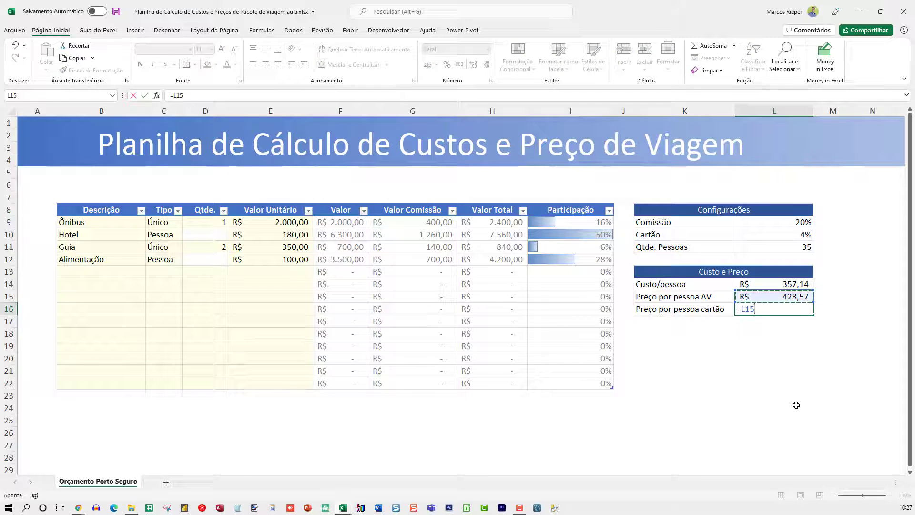
pyautogui.write('*')
pyautogui.click(760, 238)
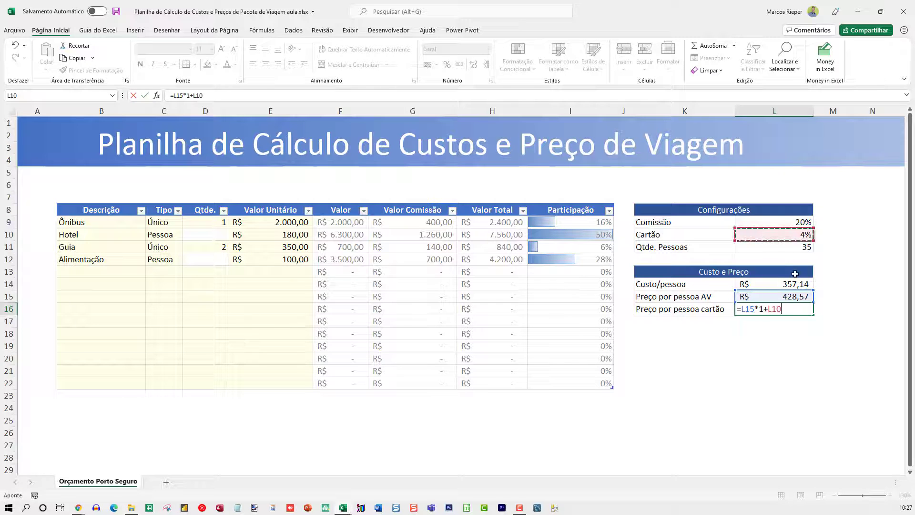
pyautogui.click(761, 308)
pyautogui.write('(')
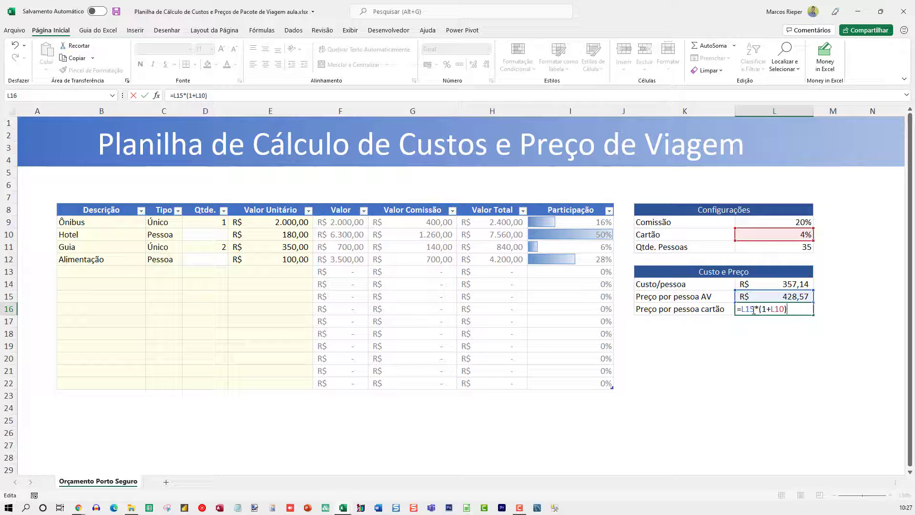
pyautogui.hotkey('ctrl', 'Return')
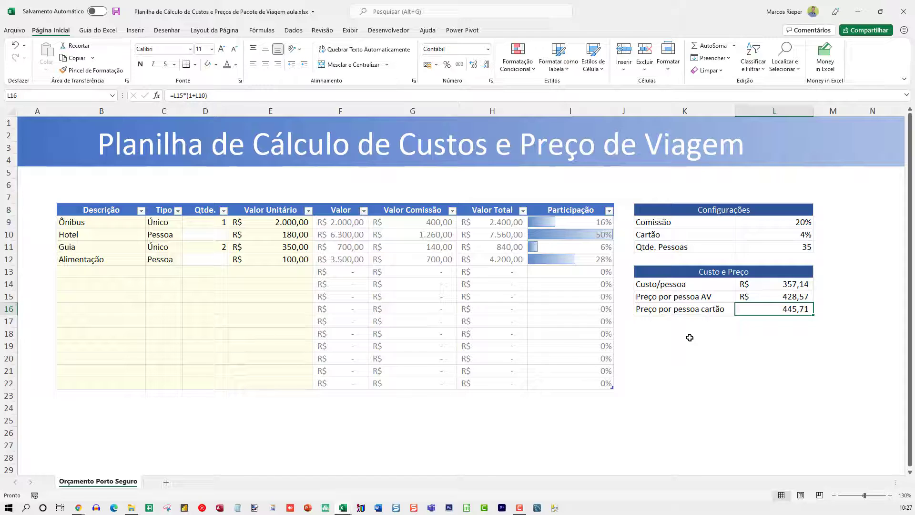
# Copy the Custo e Preço block to K18 and retitle the copy Resultado.
pyautogui.moveTo(664, 271); pyautogui.dragTo(784, 308)
pyautogui.click(652, 332)
pyautogui.hotkey('ctrl', 'v')
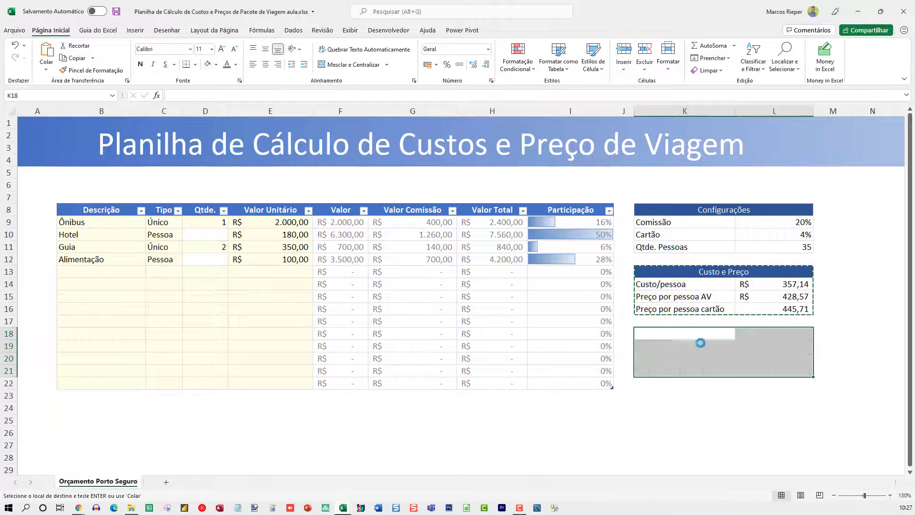
pyautogui.press('Escape')
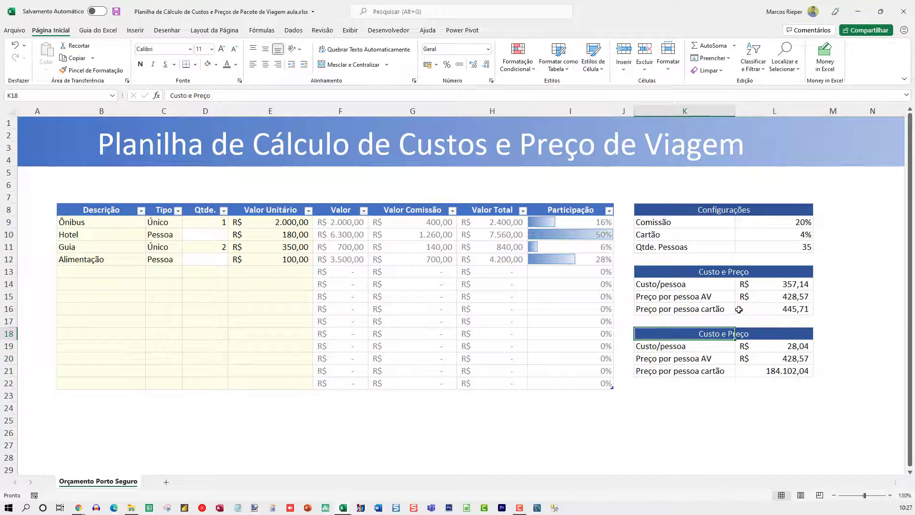
pyautogui.write('R')
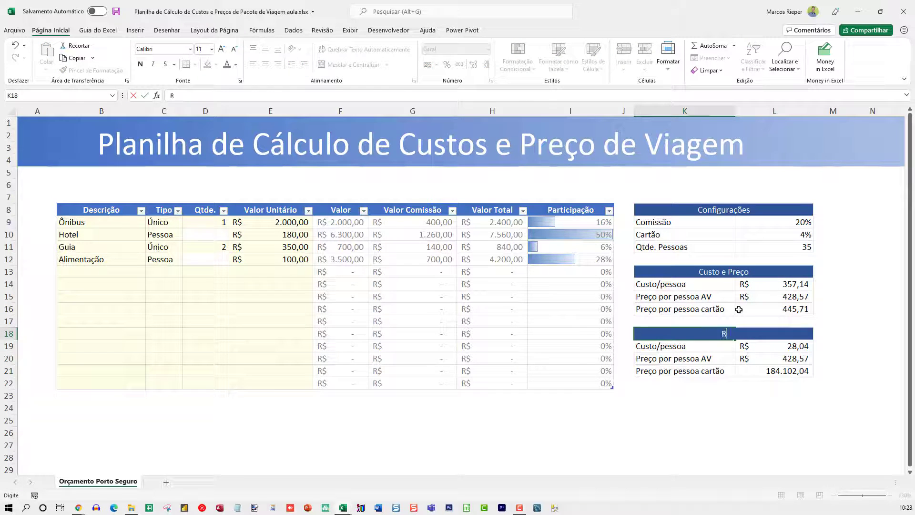
pyautogui.write('esultado')
pyautogui.press('Return')
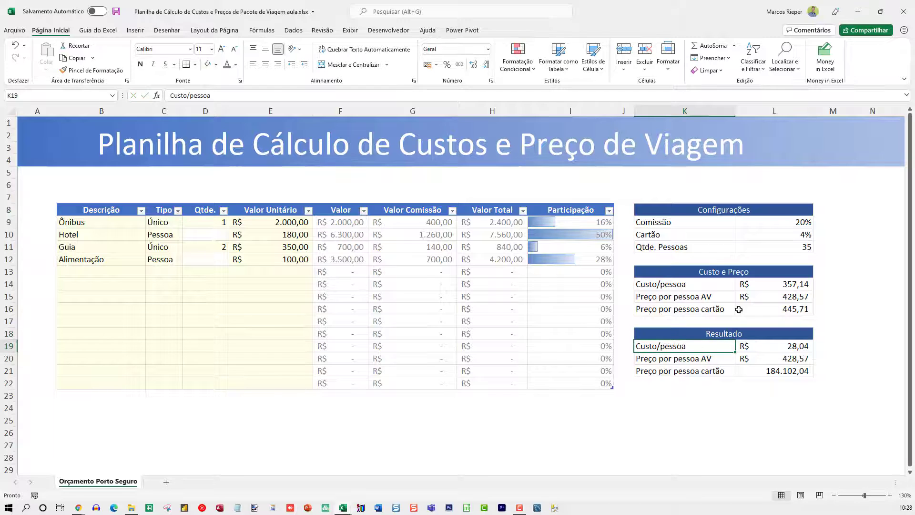
# Clear the copied labels and formulas in K19:L21 under the Resultado header.
pyautogui.hotkey('shift', 'Right')
pyautogui.hotkey('shift', 'Down')
pyautogui.hotkey('shift', 'Down')
pyautogui.press('Delete')
pyautogui.press('Up')
pyautogui.press('Down')
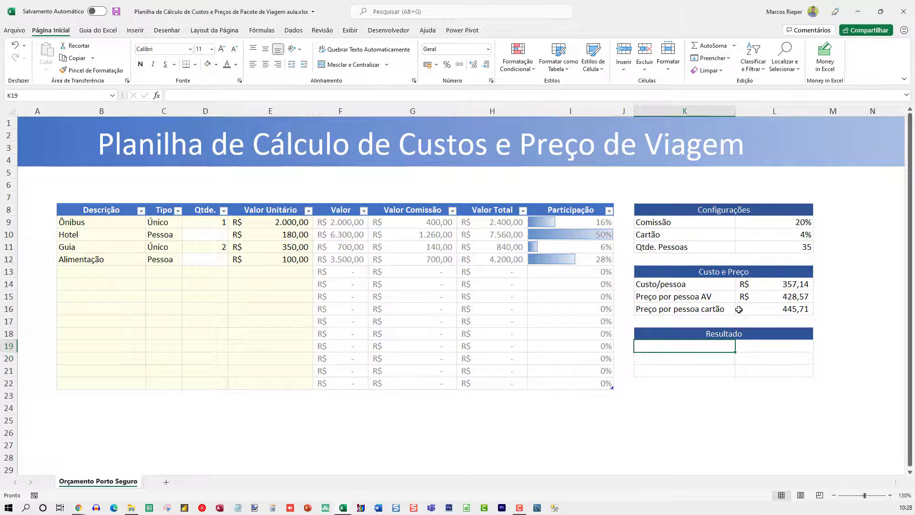
# Enter the Resultado row labels Custo, Comissão and Custo - Comissão in K19:K21.
pyautogui.write('Custo')
pyautogui.press('Return')
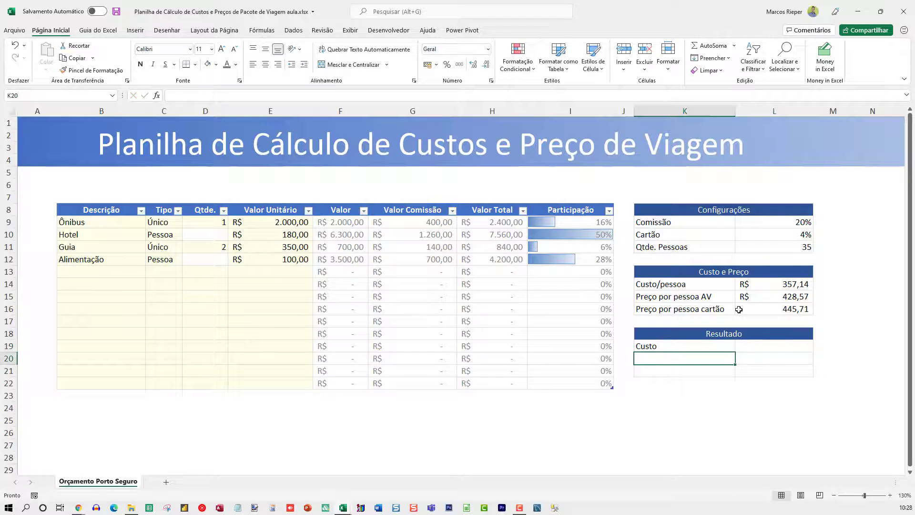
pyautogui.write('Com ')
pyautogui.write('ssão')
pyautogui.press('Return')
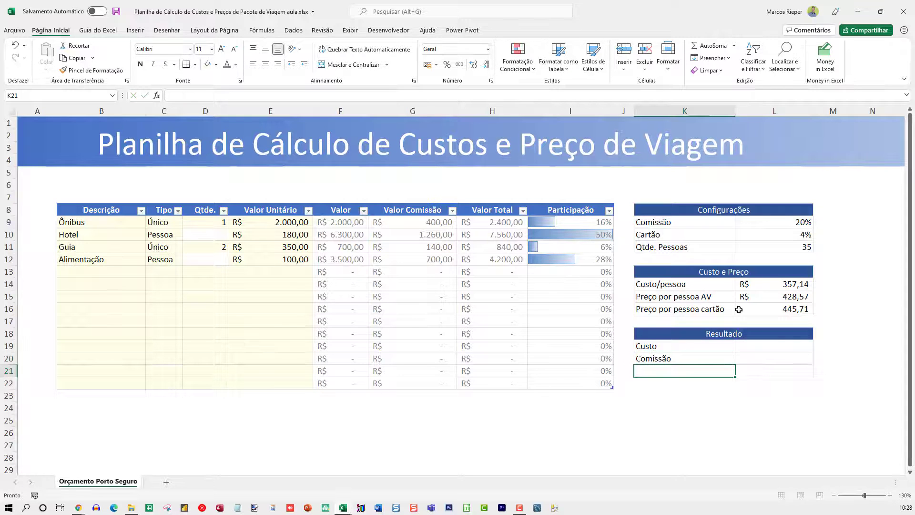
pyautogui.write('Custo ')
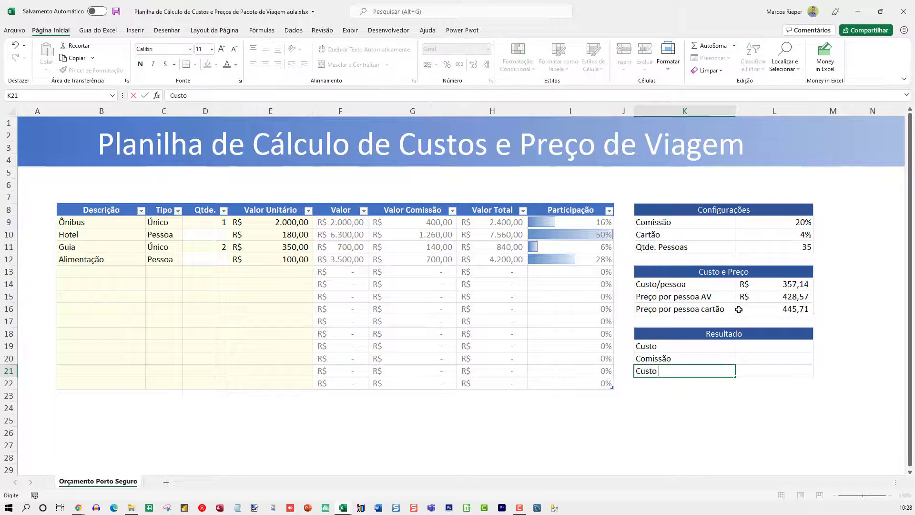
pyautogui.write('- Comissão')
pyautogui.press('Return')
# Sum the table's Valor Total column in L19 with =SOMA(tPlano[Valor Total]).
pyautogui.press('Right')
pyautogui.press('Up')
pyautogui.press('Up')
pyautogui.press('Up')
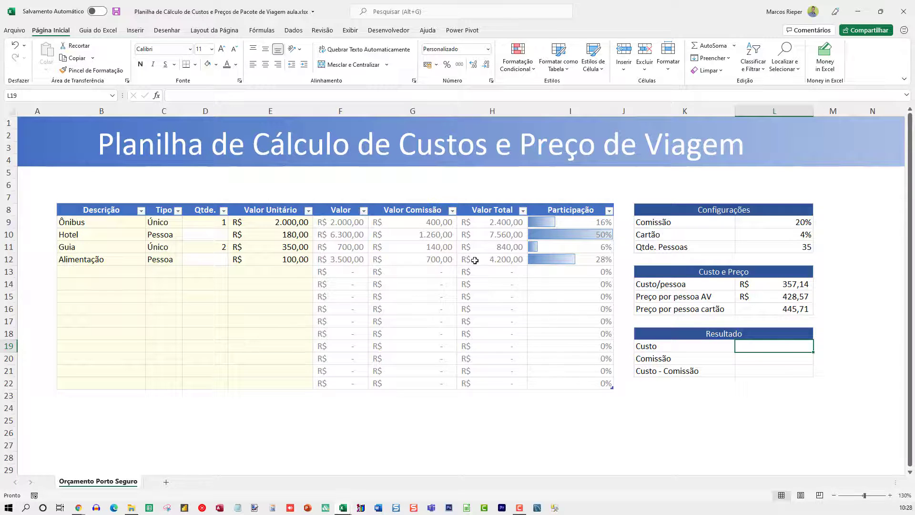
pyautogui.write('=')
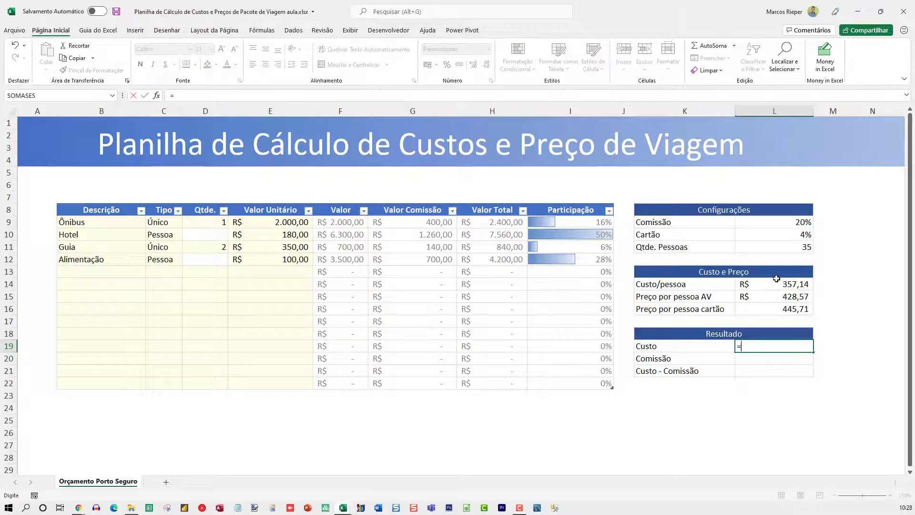
pyautogui.write('soma(')
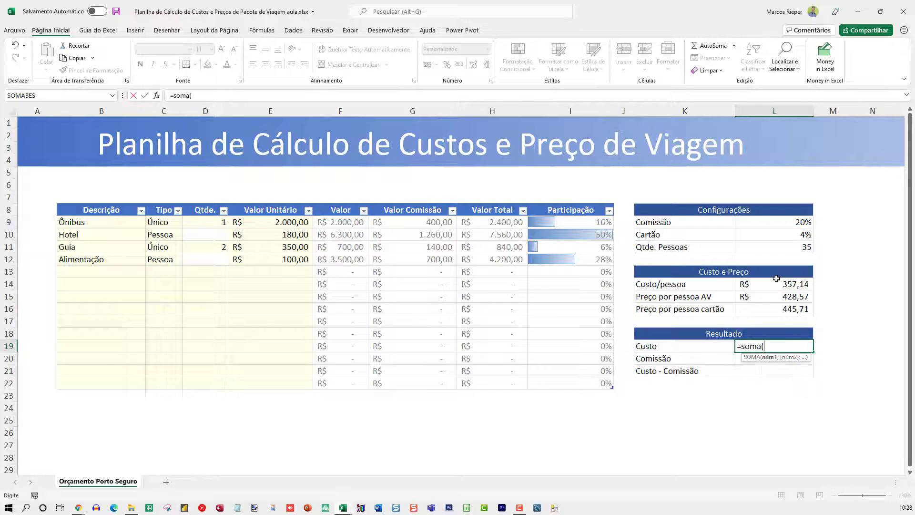
pyautogui.press('Left')
pyautogui.press('Left')
pyautogui.press('Left')
pyautogui.press('Left')
pyautogui.press('Up')
pyautogui.hotkey('ctrl', 'Up')
pyautogui.press('Down')
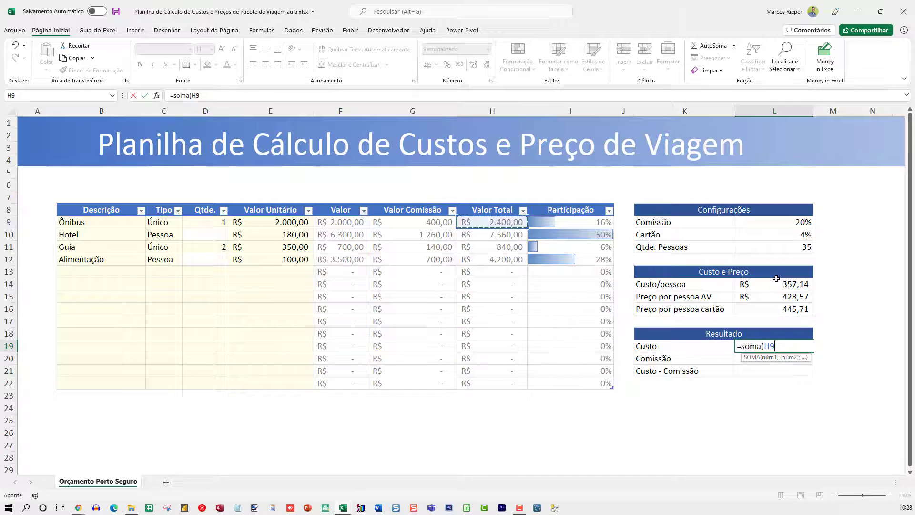
pyautogui.hotkey('ctrl', 'shift', 'Down')
pyautogui.press('Return')
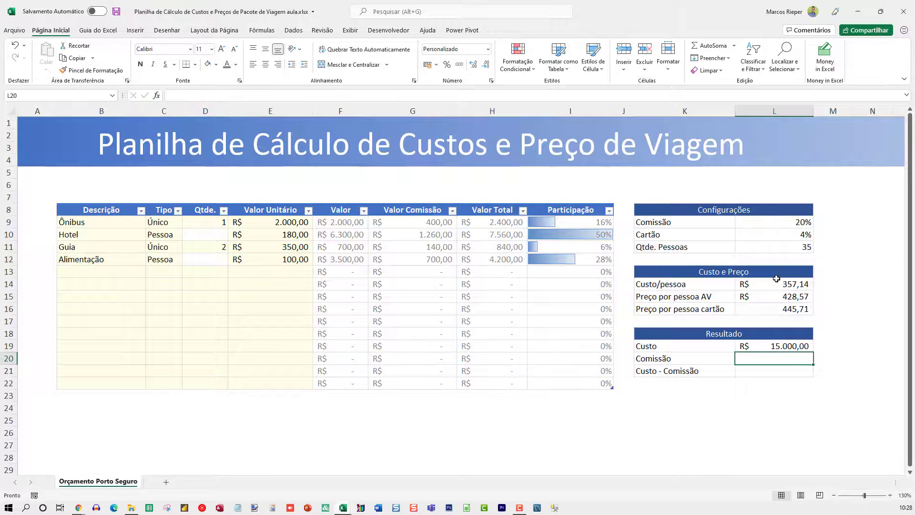
# Sum the table's Valor Comissão column in L20 with =SOMA(tPlano[Valor Comissão]).
pyautogui.press('Up')
pyautogui.press('Left')
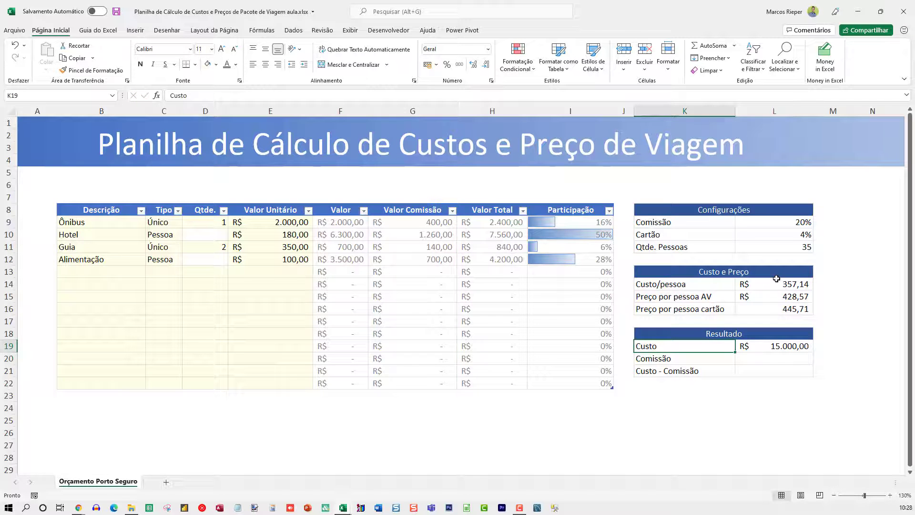
pyautogui.press('Down')
pyautogui.press('Right')
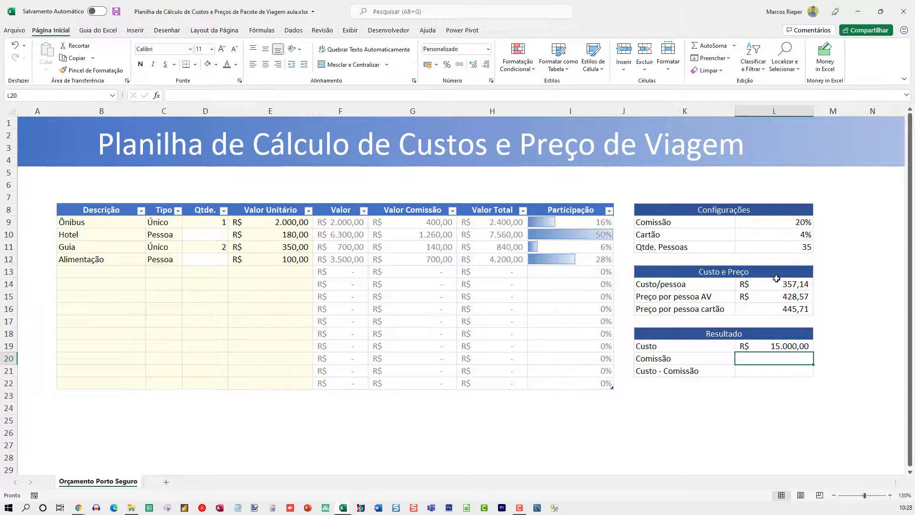
pyautogui.write('=soma(')
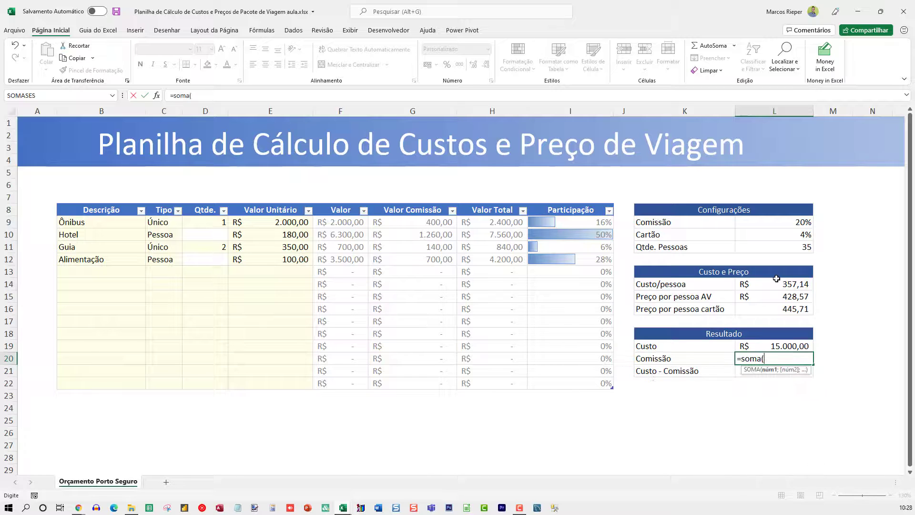
pyautogui.press('Left')
pyautogui.press('Left')
pyautogui.press('Left')
pyautogui.press('Left')
pyautogui.press('Left')
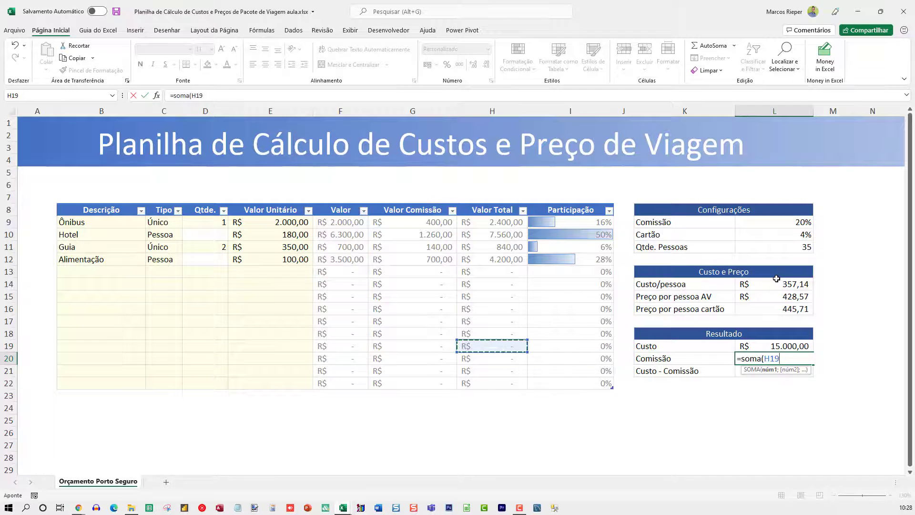
pyautogui.press('Up')
pyautogui.press('Up')
pyautogui.press('Up')
pyautogui.press('Up')
pyautogui.press('Up')
pyautogui.press('Up')
pyautogui.press('Up')
pyautogui.press('Up')
pyautogui.press('Up')
pyautogui.press('Up')
pyautogui.press('Up')
pyautogui.press('Up')
pyautogui.press('Down')
pyautogui.hotkey('ctrl', 'shift', 'Down')
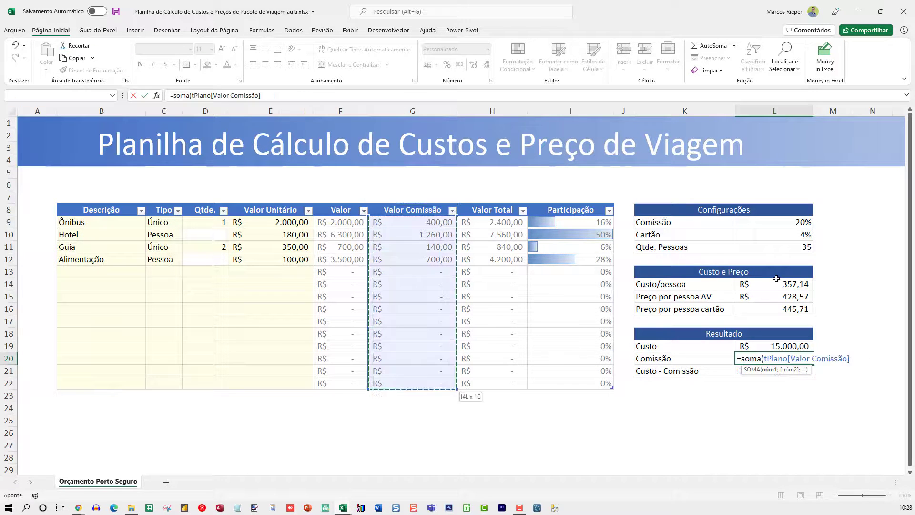
pyautogui.press('Return')
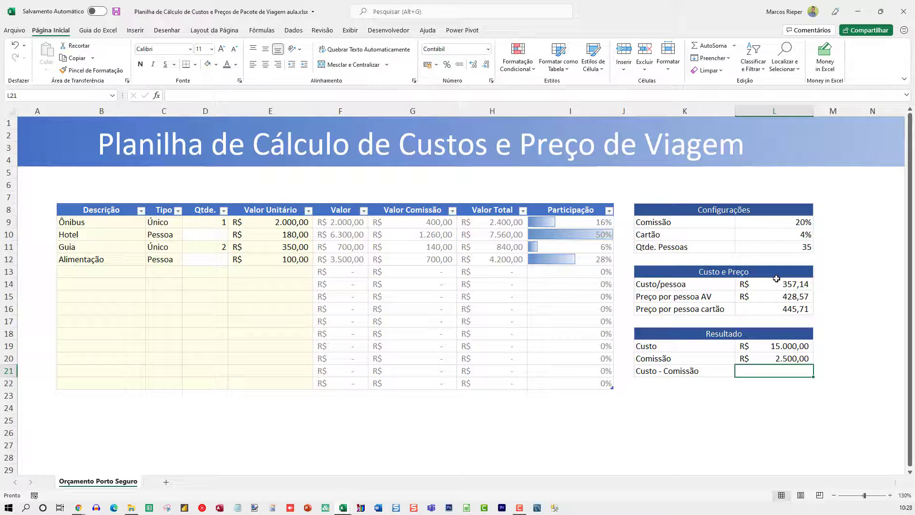
# Rename the Custo label in K19 of the Resultado block as Faturamento.
pyautogui.press('Up')
pyautogui.press('Up')
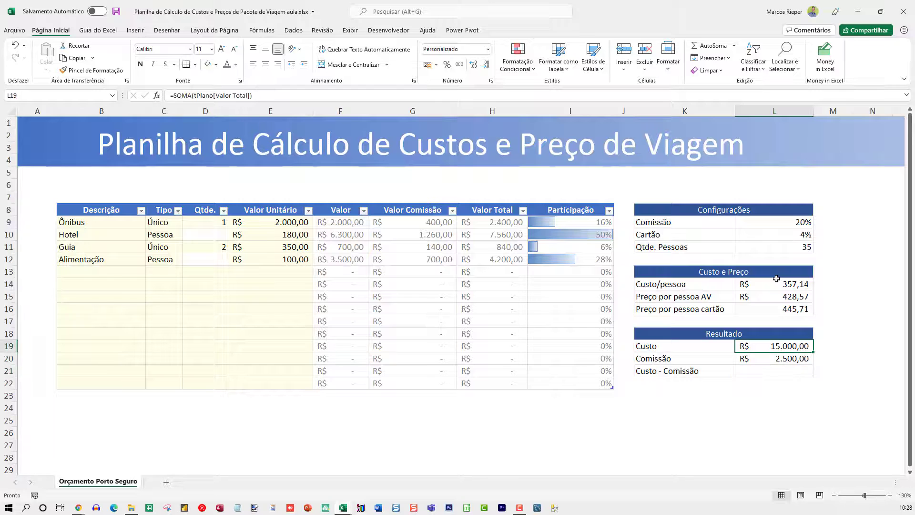
pyautogui.press('Down')
pyautogui.press('Down')
pyautogui.press('Left')
pyautogui.press('Up')
pyautogui.press('Up')
pyautogui.write('F')
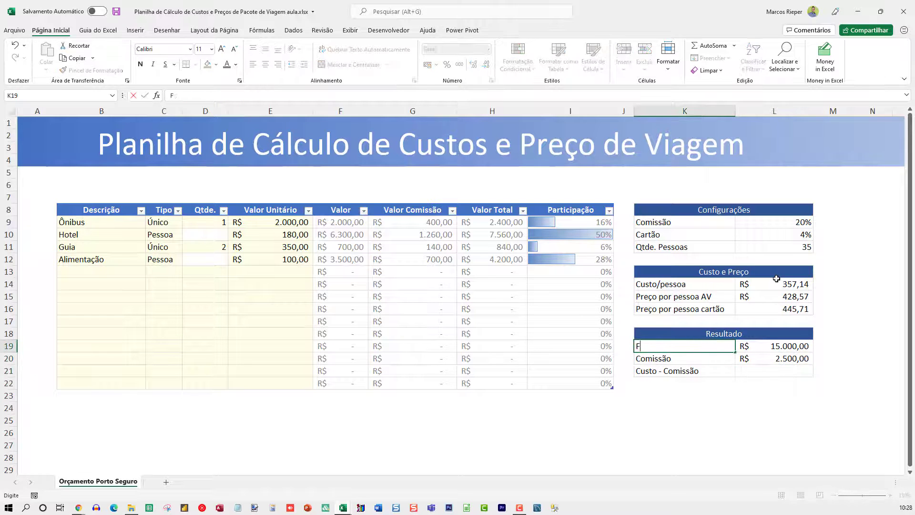
pyautogui.write('aturamento')
pyautogui.press('Return')
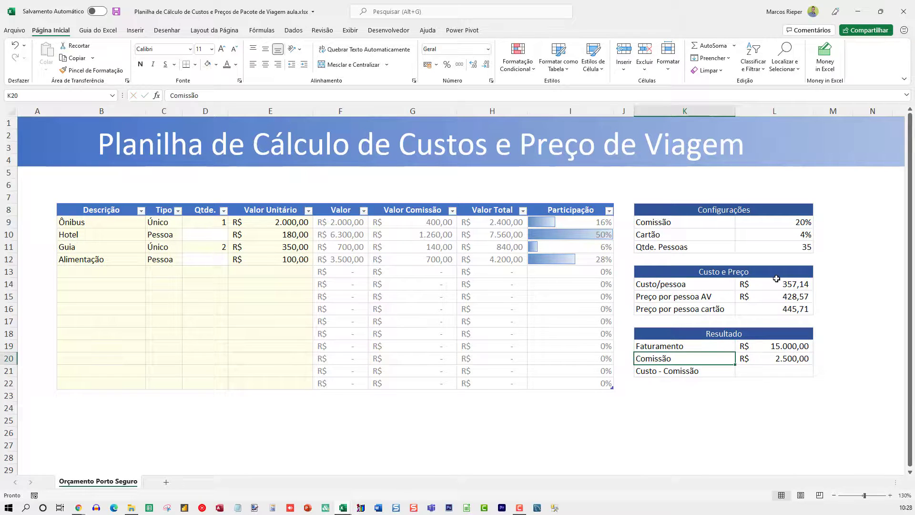
# Change the label in K21 to Faturamento - Comissão.
pyautogui.press('Return')
pyautogui.press('F2')
pyautogui.press('Home')
pyautogui.hotkey('shift', 'Right')
pyautogui.hotkey('shift', 'Right')
pyautogui.hotkey('shift', 'Right')
pyautogui.hotkey('shift', 'Right')
pyautogui.hotkey('shift', 'Right')
pyautogui.write('Faturamento')
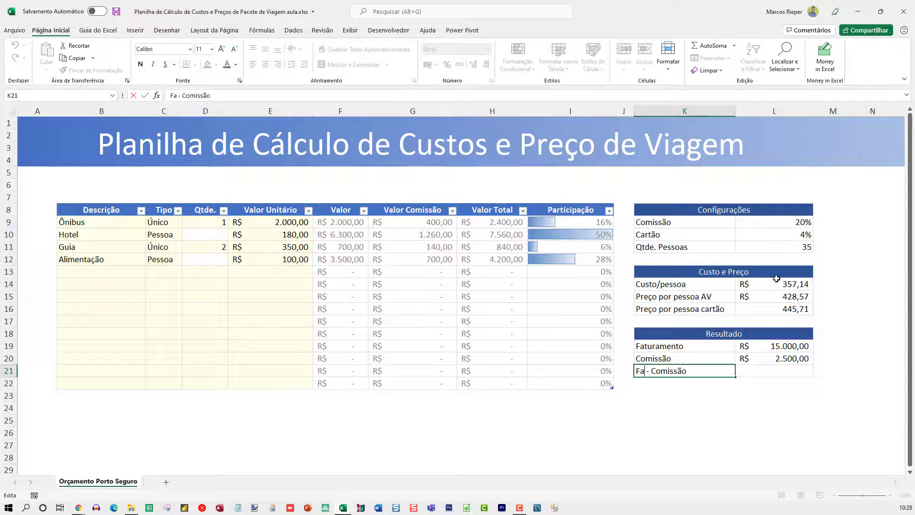
pyautogui.press('Return')
# Calculate Faturamento - Comissão in L21 by subtracting the commission from the revenue: =L19-L20.
pyautogui.press('Up')
pyautogui.press('Right')
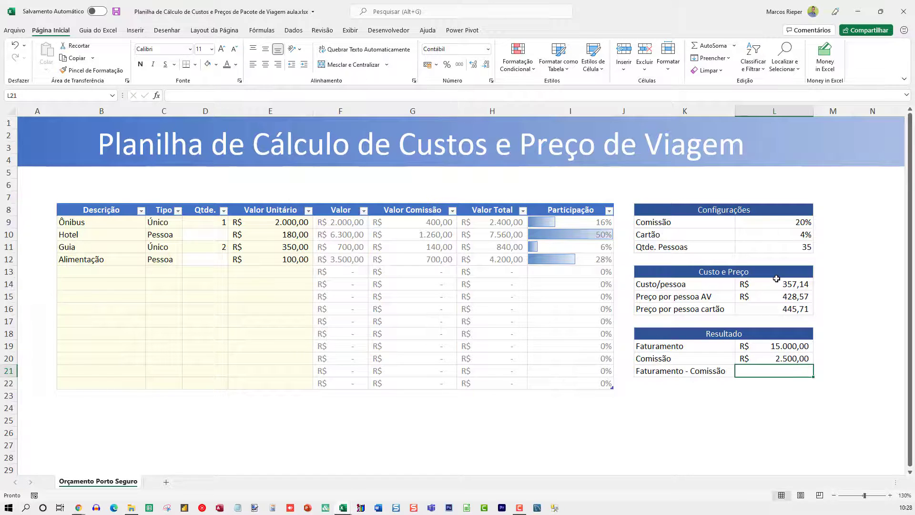
pyautogui.write('=')
pyautogui.press('Up')
pyautogui.press('Up')
pyautogui.write('-')
pyautogui.press('Up')
pyautogui.click(781, 361)
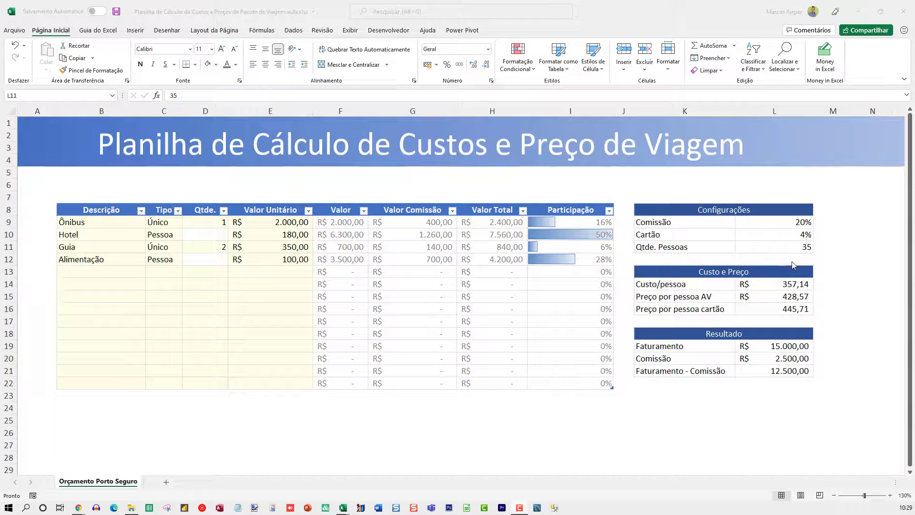
# Test the calculations by setting Qtde. Pessoas in L11 to 10, and set it back to 35.
pyautogui.click(785, 249)
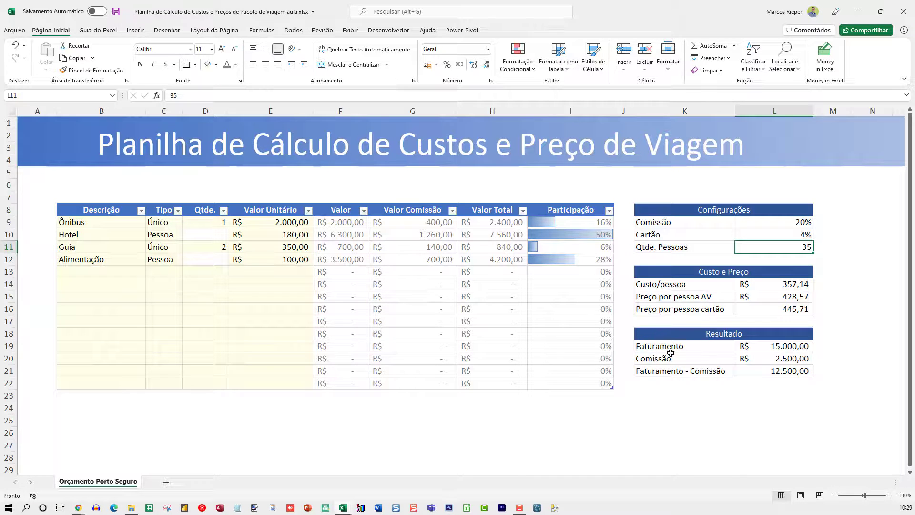
pyautogui.write('10')
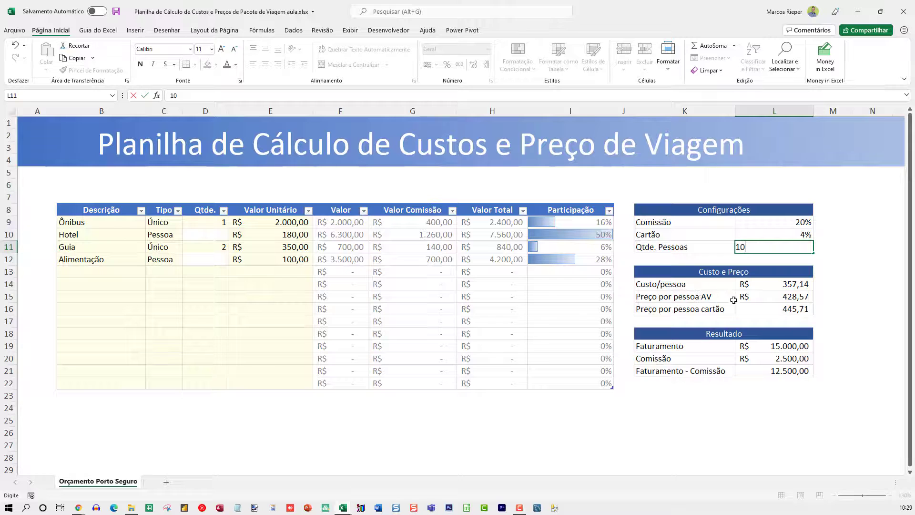
pyautogui.press('Return')
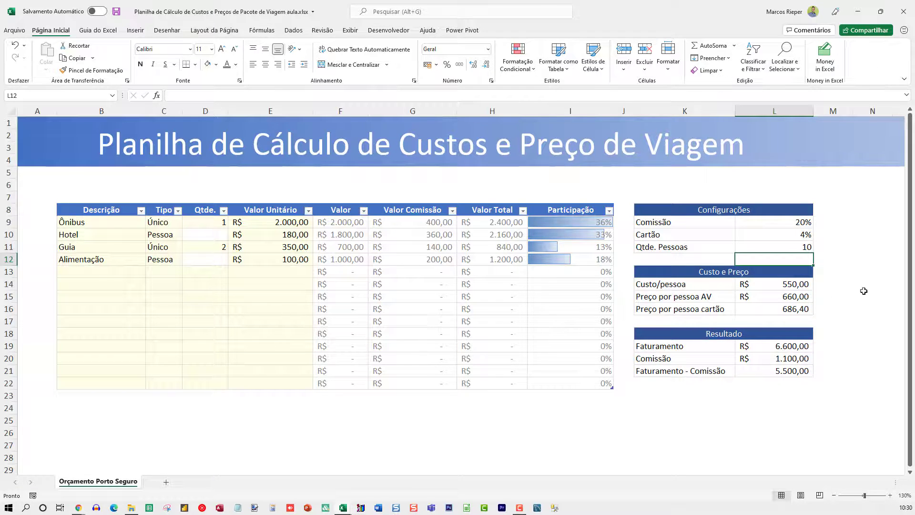
pyautogui.press('Up')
pyautogui.write('35')
pyautogui.press('Return')
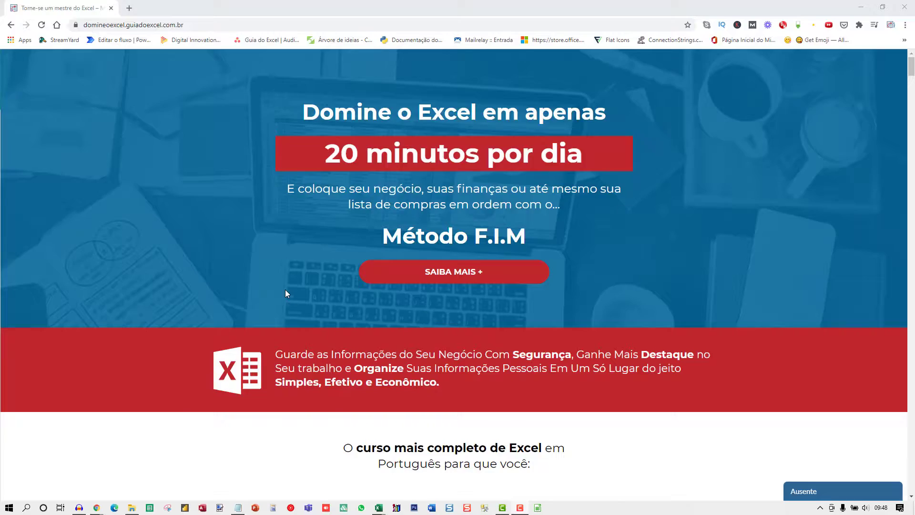
pyautogui.scroll(-20, 286, 293)
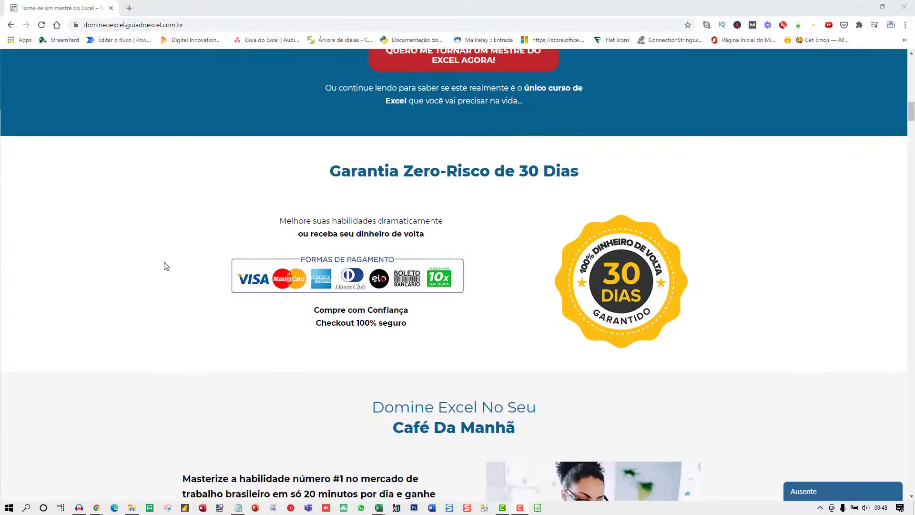
pyautogui.scroll(-15, 166, 266)
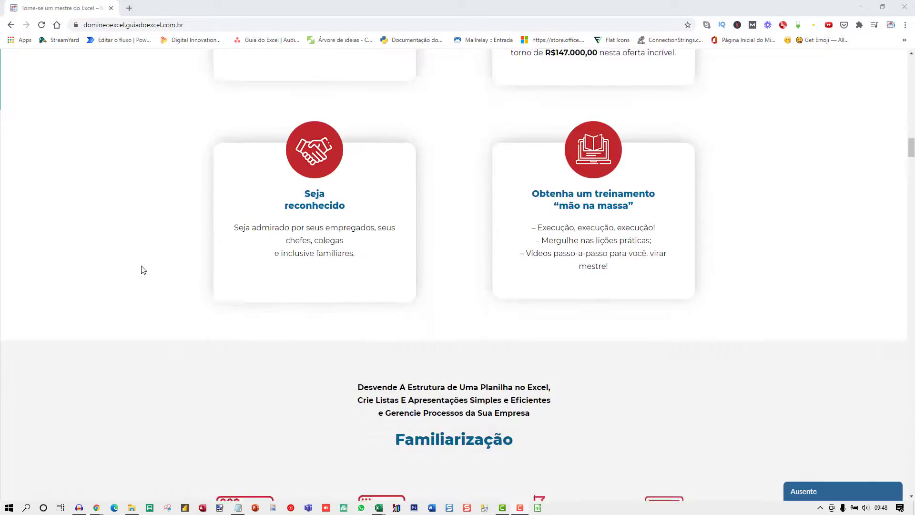
# Look through the Excel course sales page, covering the lesson lists, certificate, bonuses, instructor background and frequently asked questions.
pyautogui.scroll(-18, 141, 270)
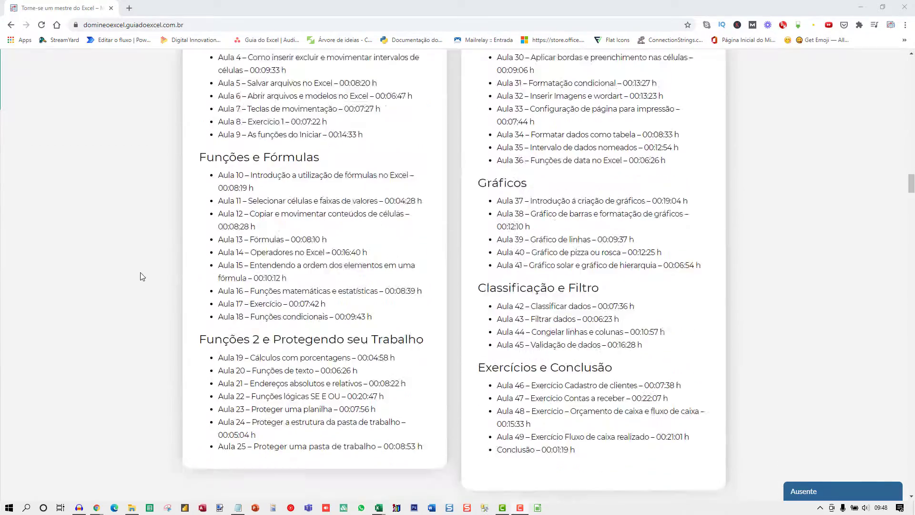
pyautogui.scroll(-20, 141, 277)
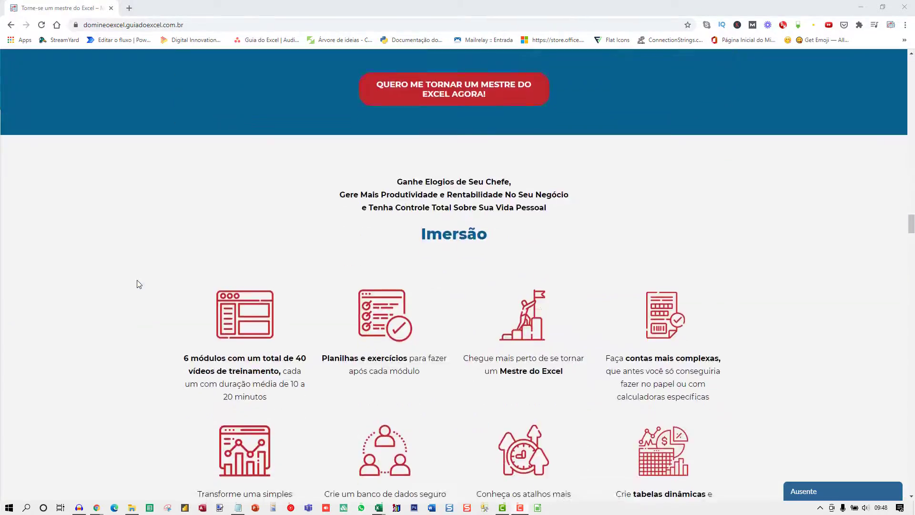
pyautogui.scroll(-20, 138, 285)
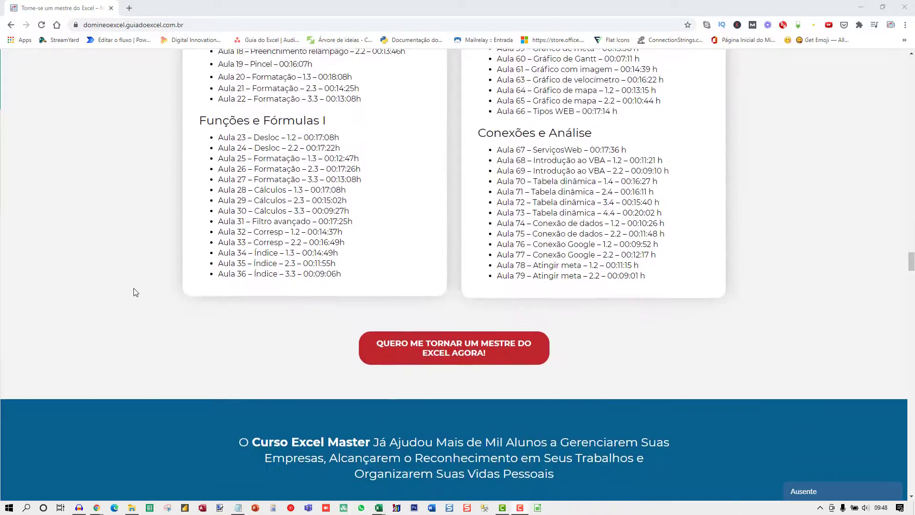
pyautogui.scroll(-20, 135, 293)
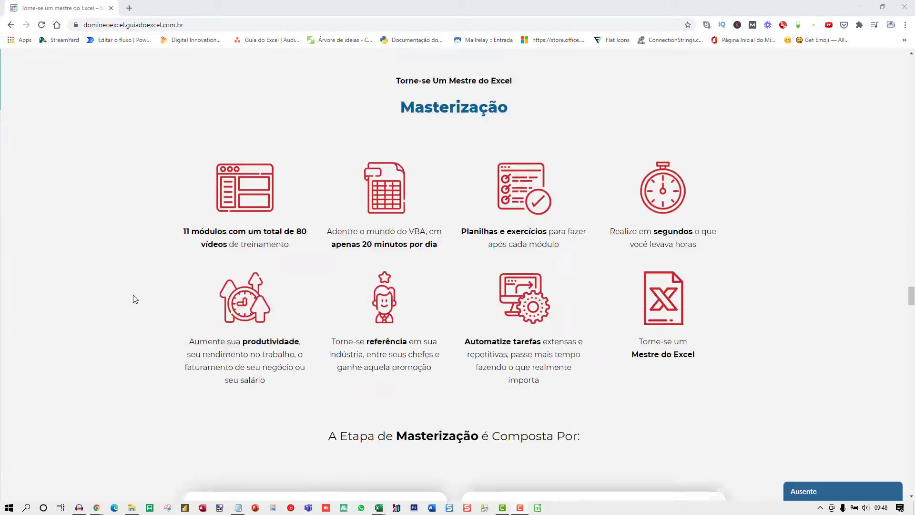
pyautogui.scroll(-20, 135, 300)
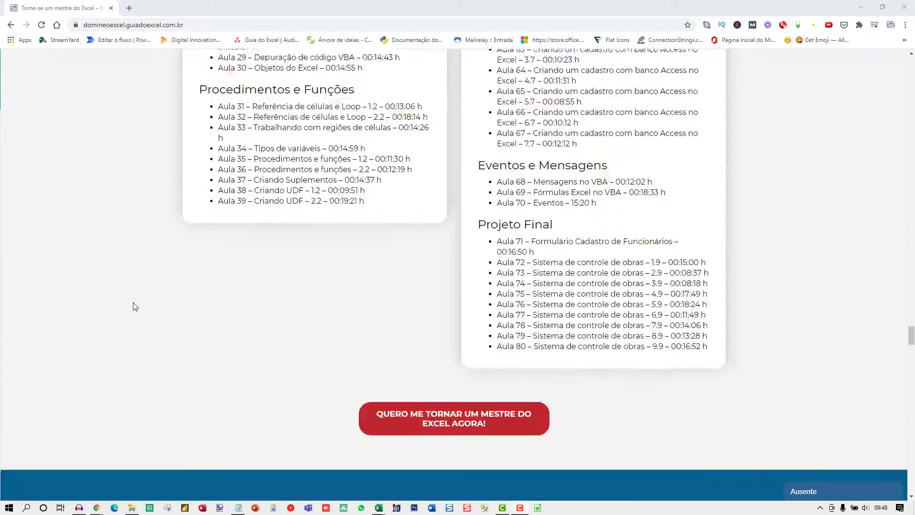
pyautogui.scroll(-20, 135, 307)
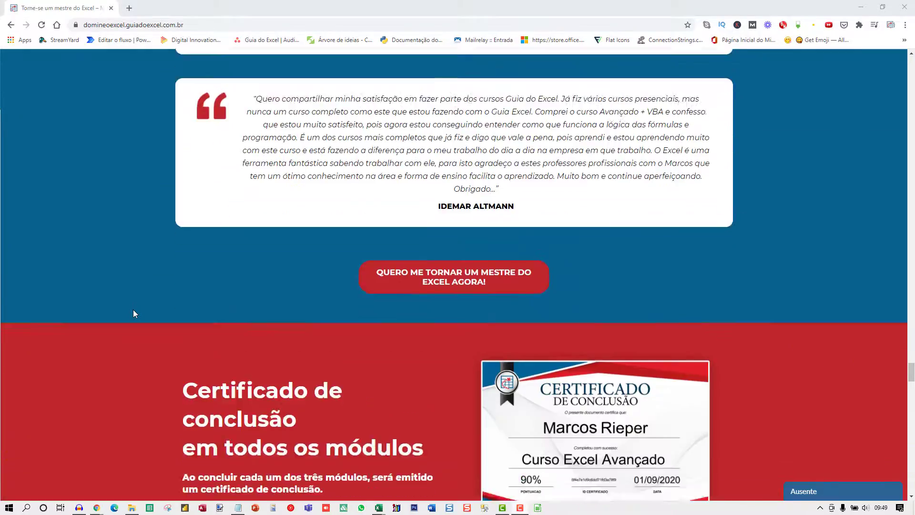
pyautogui.scroll(-20, 134, 314)
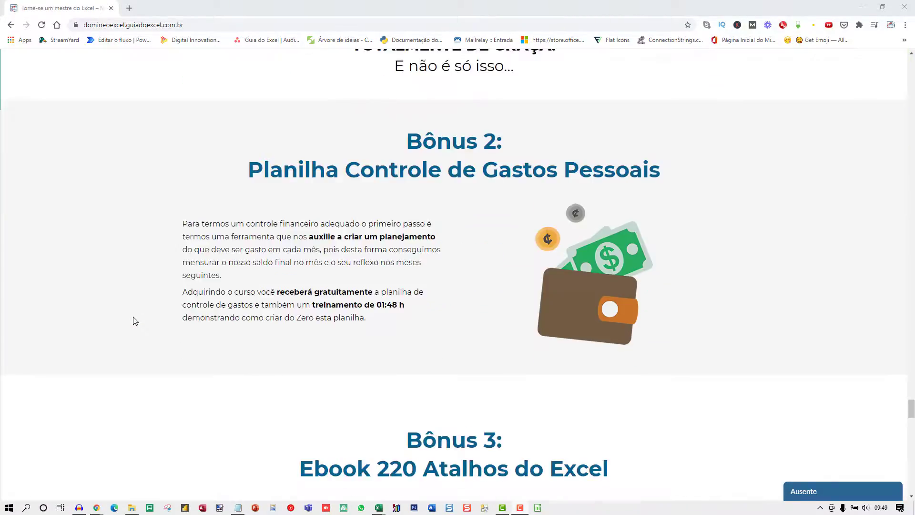
pyautogui.scroll(-20, 135, 321)
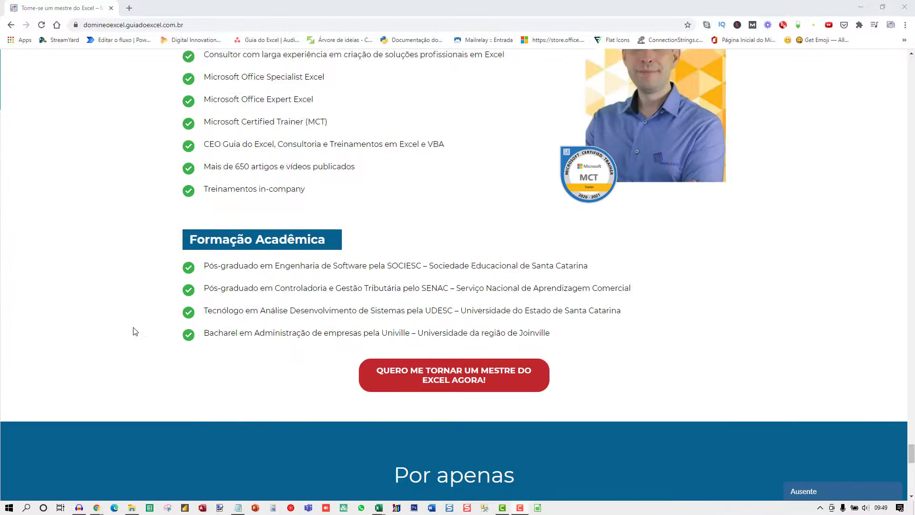
pyautogui.scroll(-15, 134, 331)
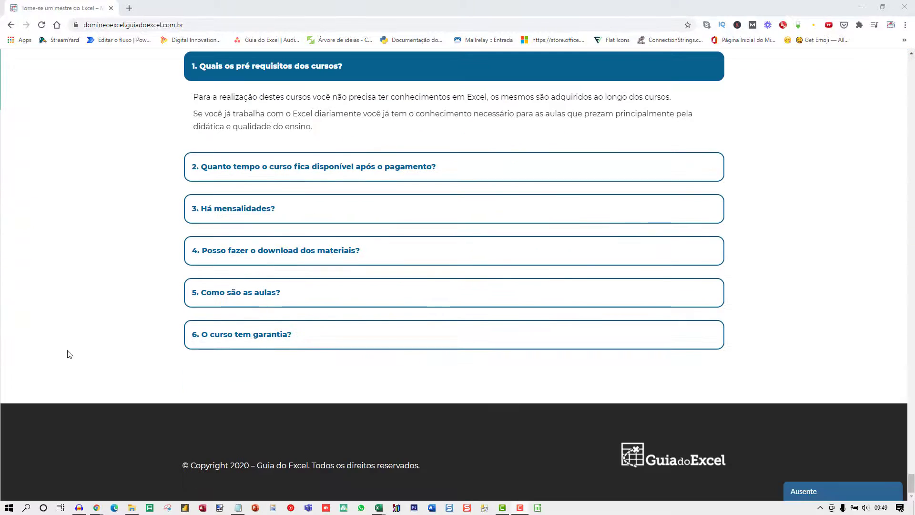